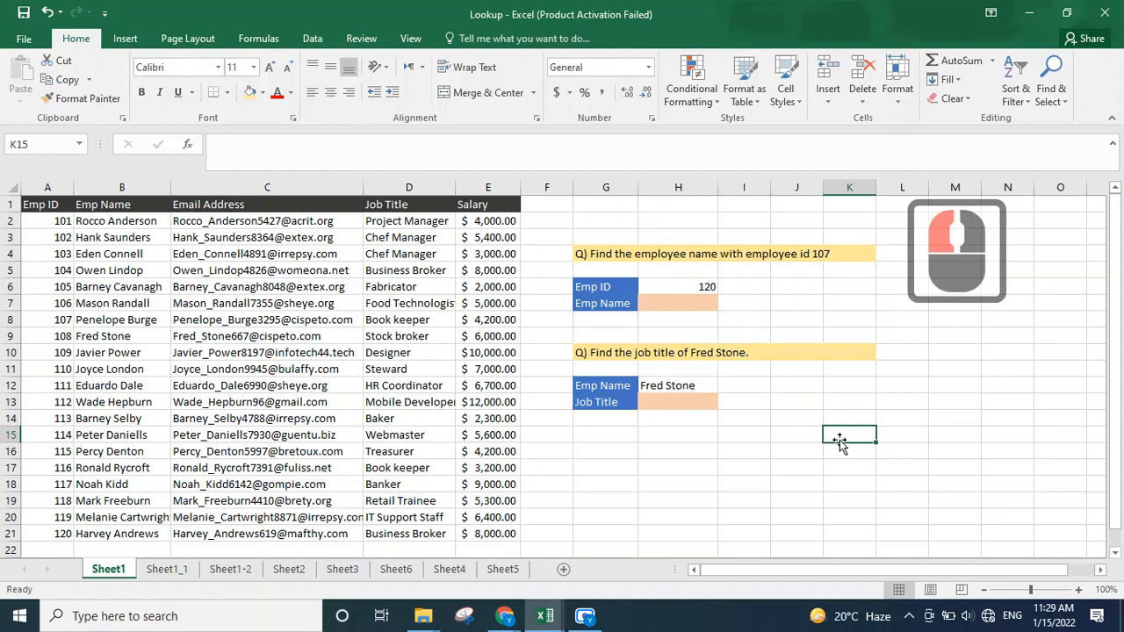
# Step: Enter the heading "Vlookup" in cell K15
pyautogui.write('Vlookup')
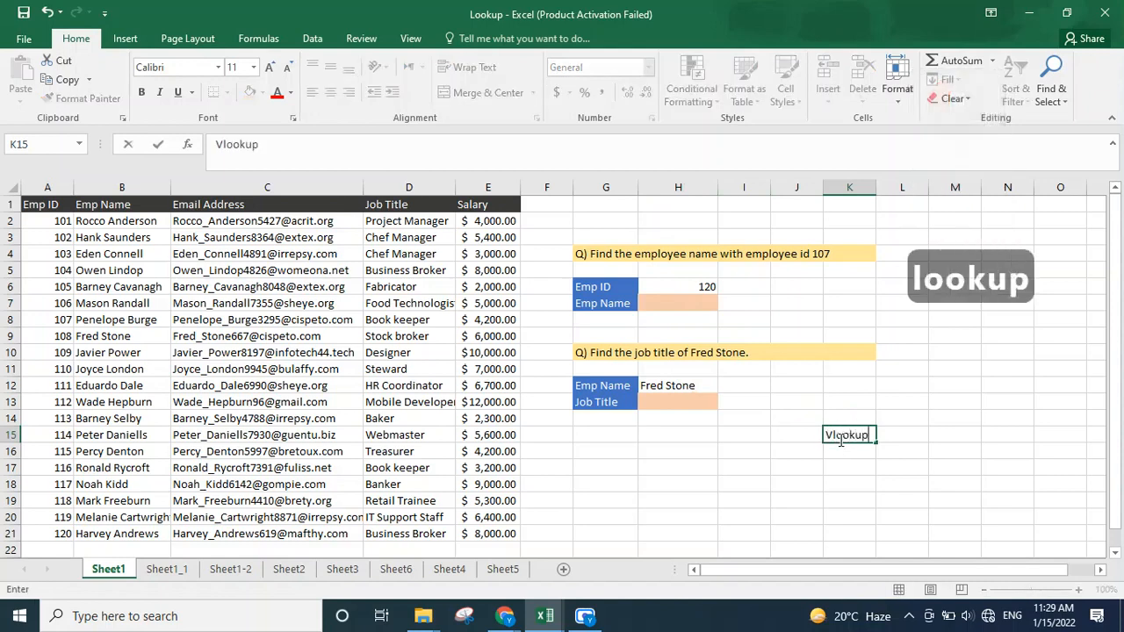
pyautogui.press('Return')
# Step: Make the Vlookup heading bold and enlarge its font size to 20
pyautogui.click(839, 440)
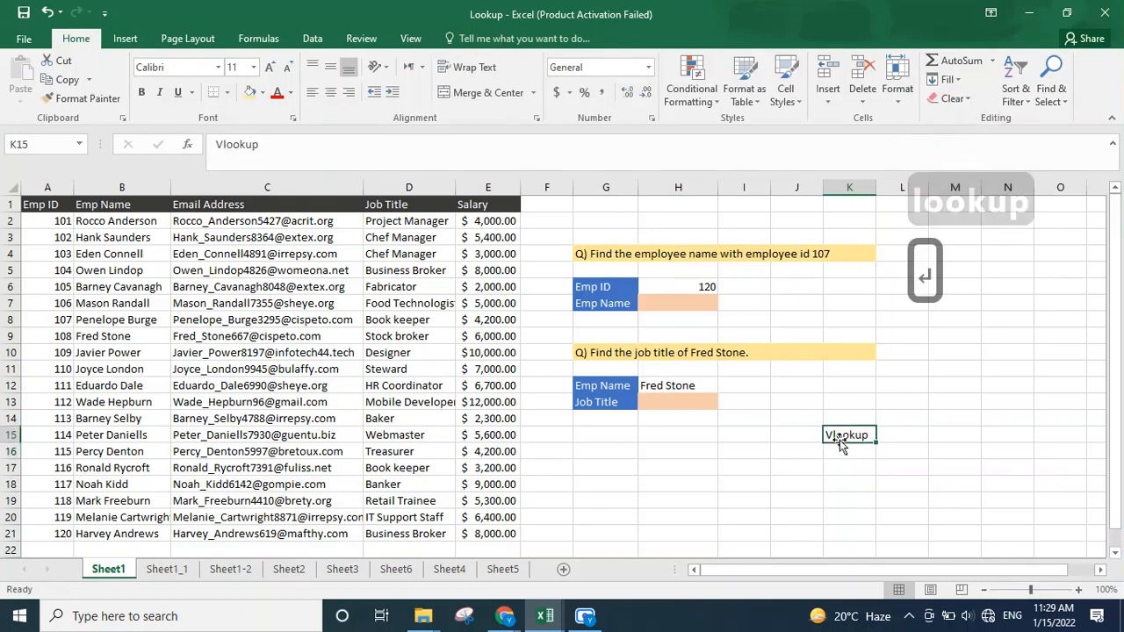
pyautogui.hotkey('ctrl', 'b')
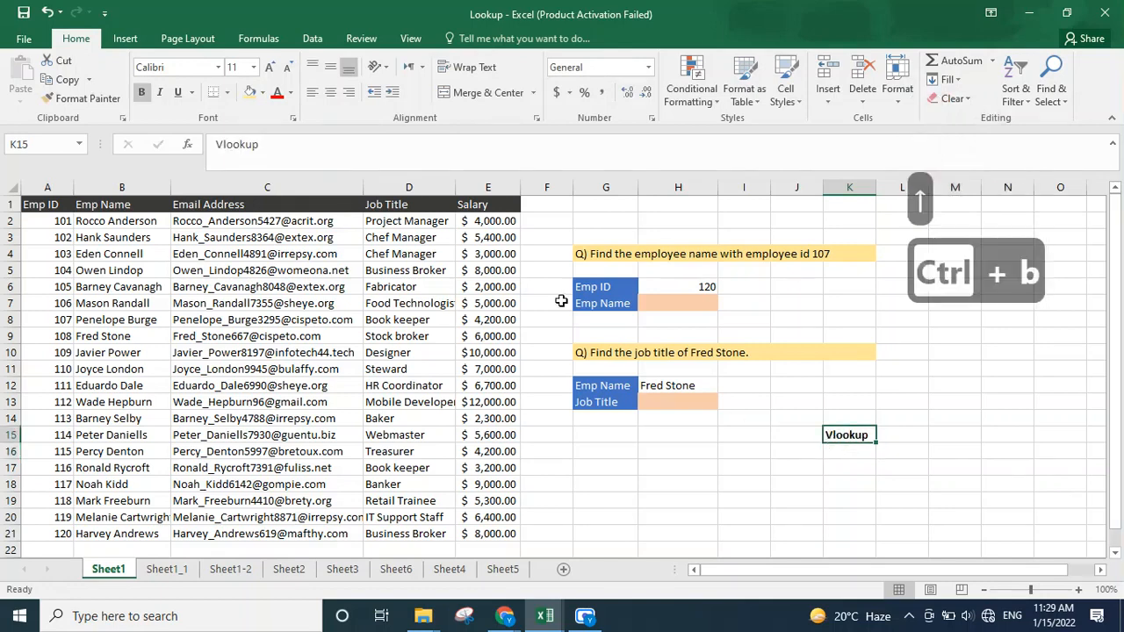
pyautogui.click(272, 68)
pyautogui.click(272, 69)
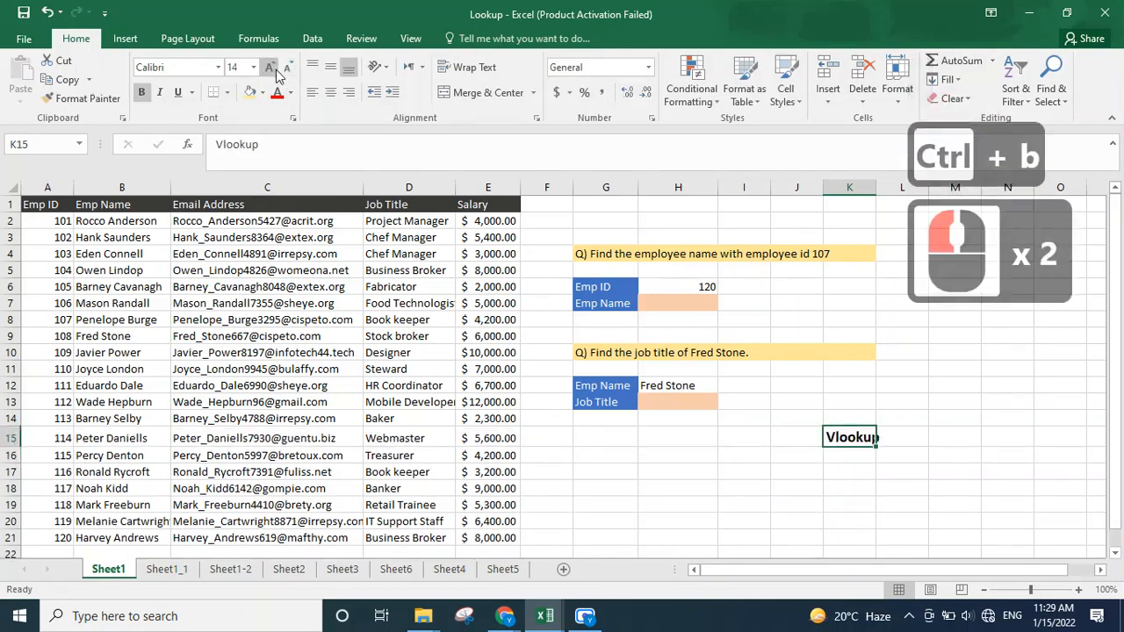
pyautogui.click(272, 69)
pyautogui.click(272, 69)
pyautogui.click(272, 69)
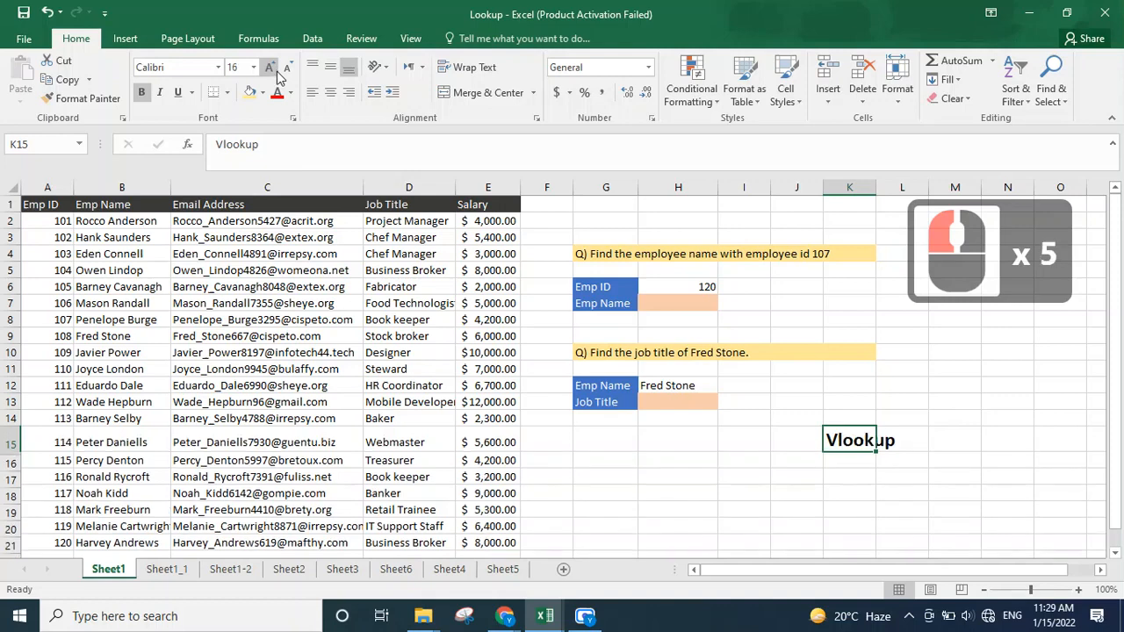
pyautogui.click(846, 433)
pyautogui.click(888, 440)
# Step: Enter the word "Vertical" in cell K16 beneath the heading
pyautogui.click(861, 462)
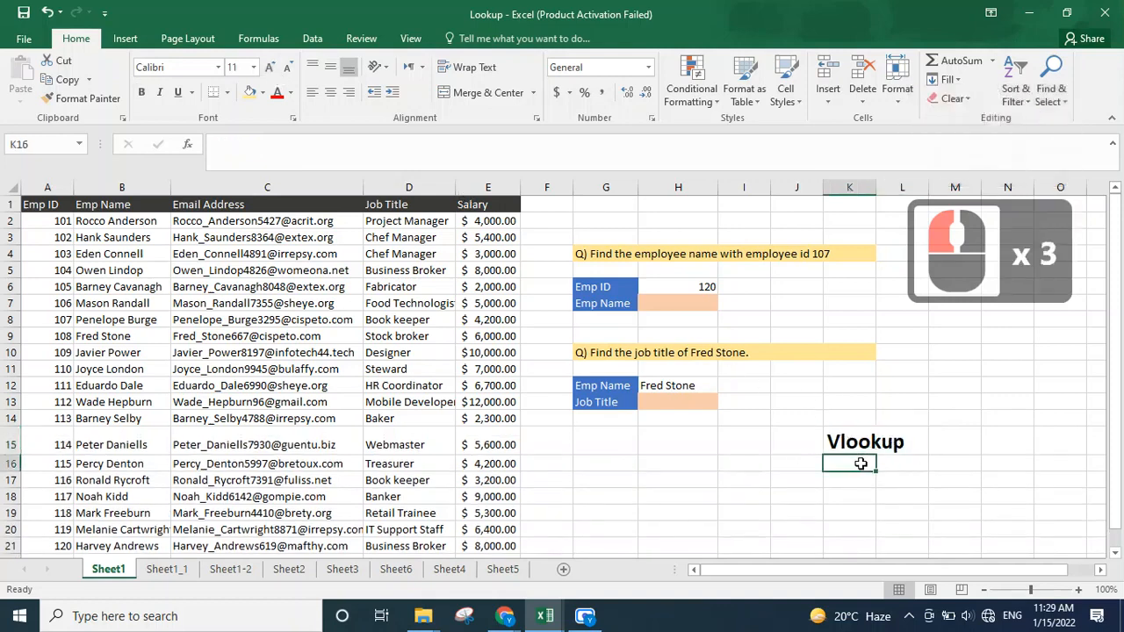
pyautogui.write('Vertica')
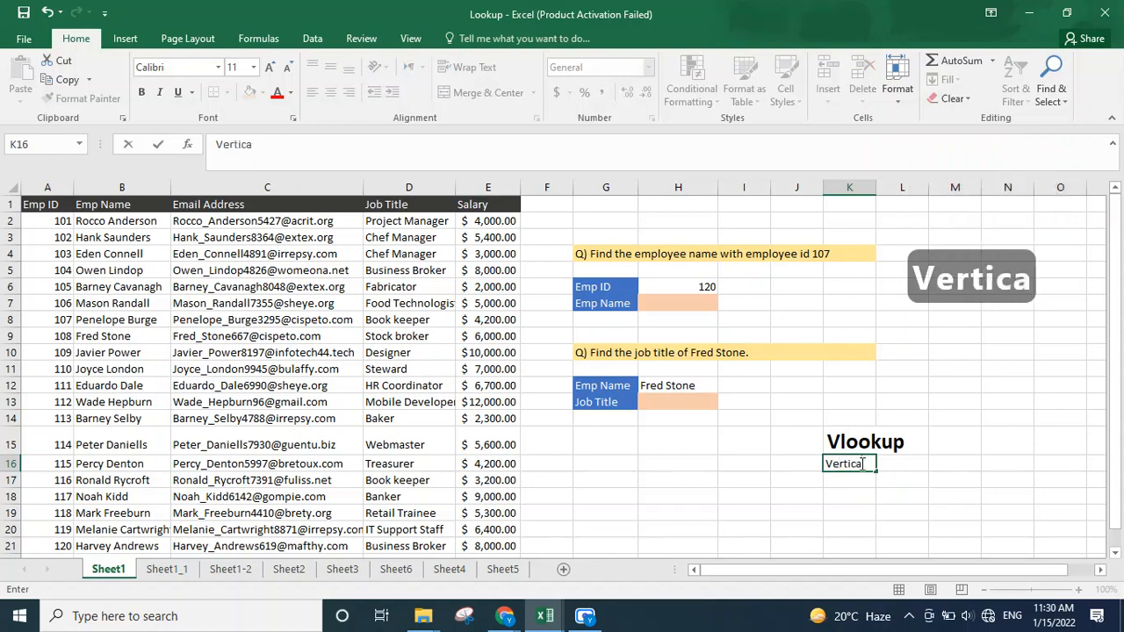
pyautogui.write('l')
pyautogui.click(924, 475)
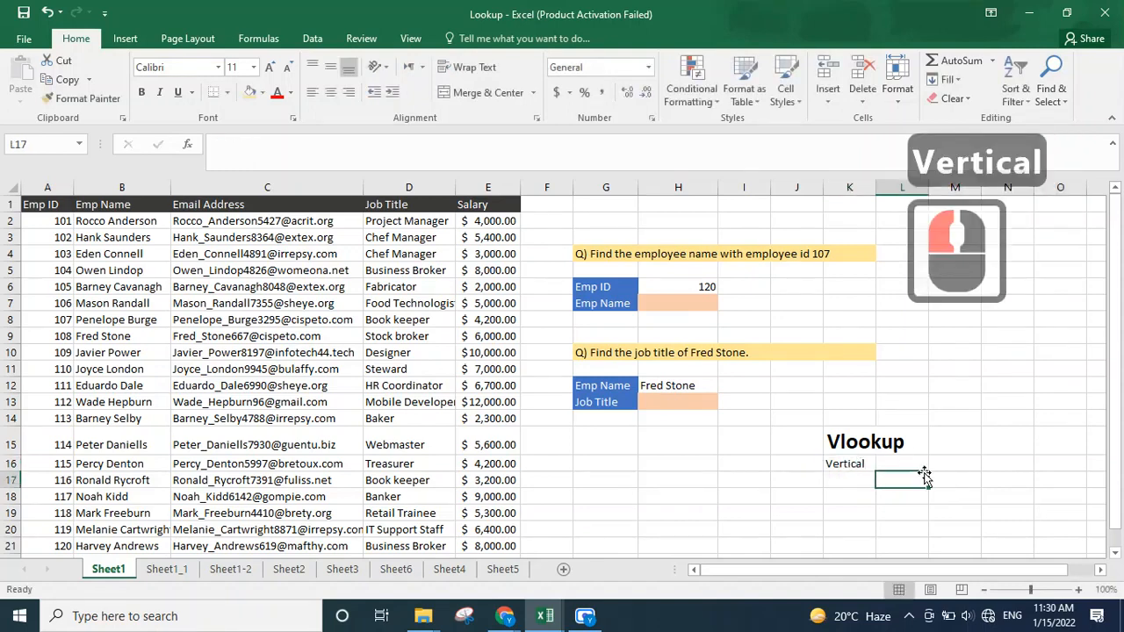
pyautogui.click(859, 462)
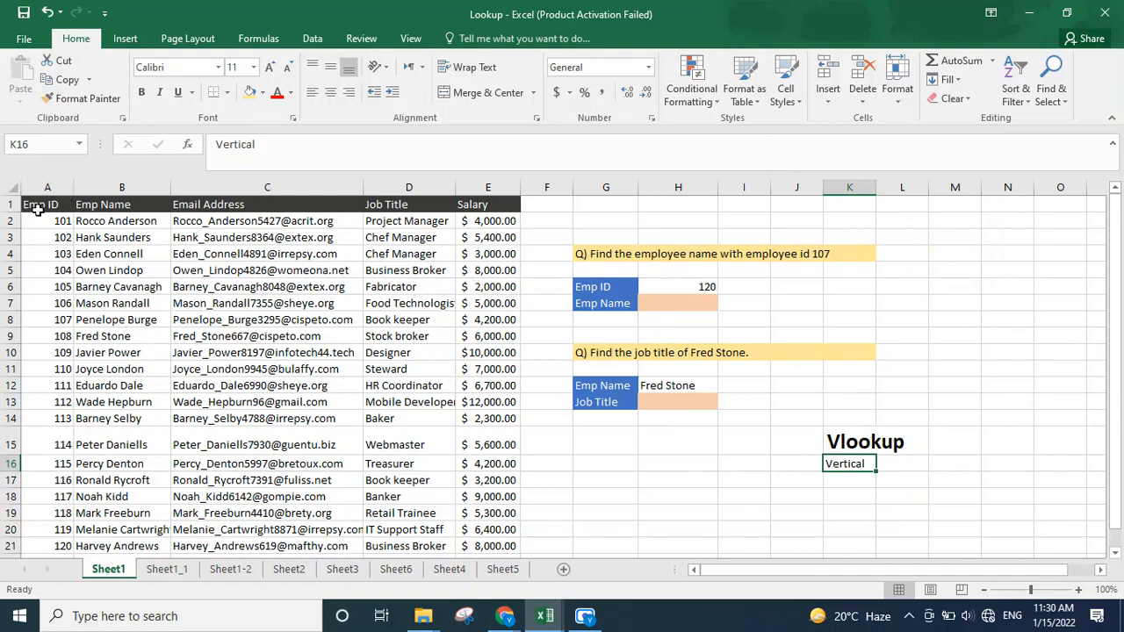
# Step: Review the employee table from Emp ID through Job Title
pyautogui.moveTo(35, 209); pyautogui.dragTo(447, 518)
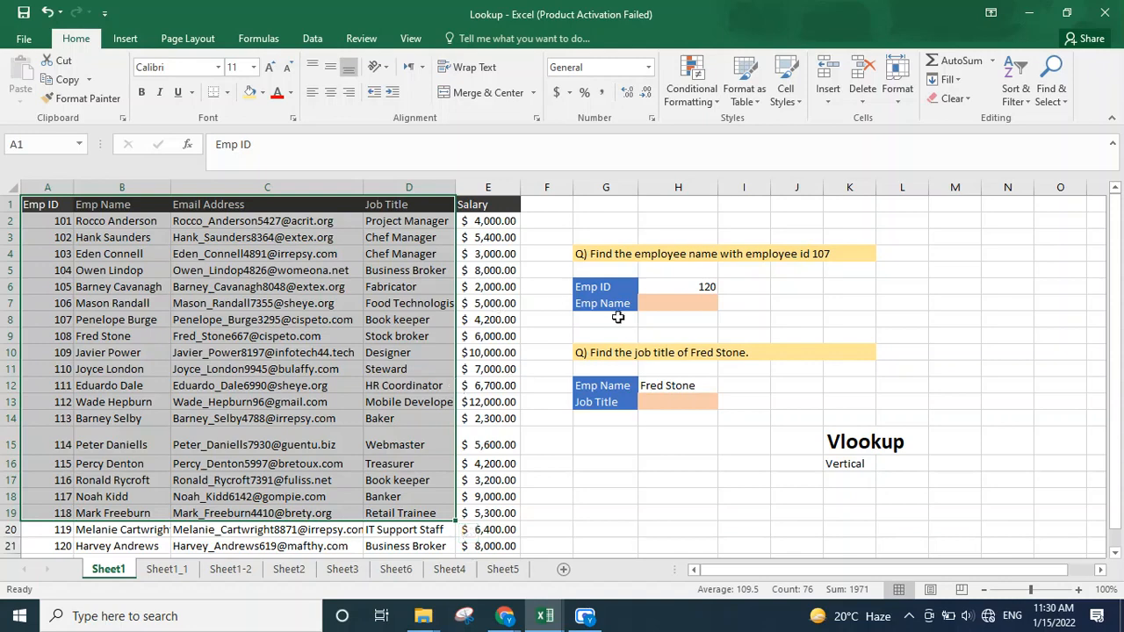
pyautogui.click(664, 302)
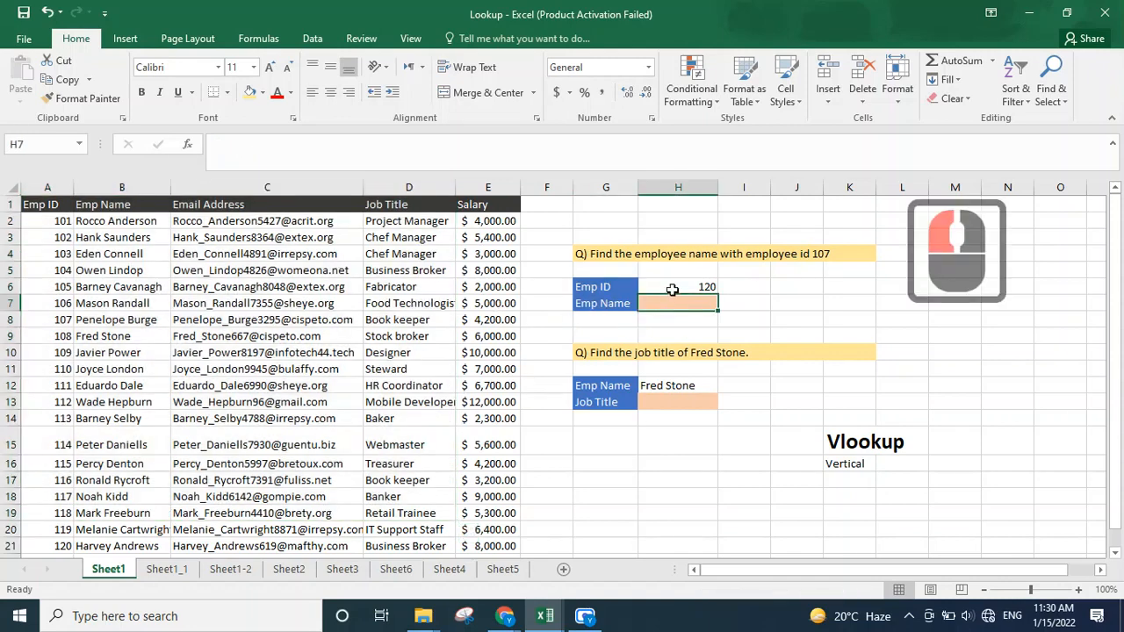
# Step: Set the Emp ID value in H6 to 112
pyautogui.click(672, 291)
pyautogui.write('15')
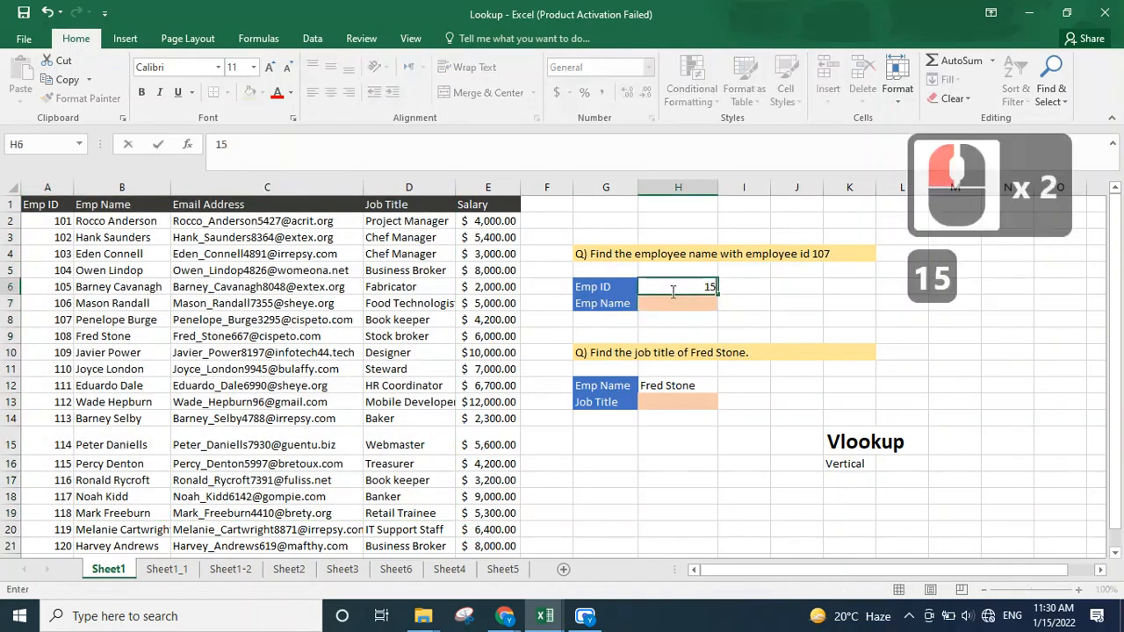
pyautogui.press('BackSpace')
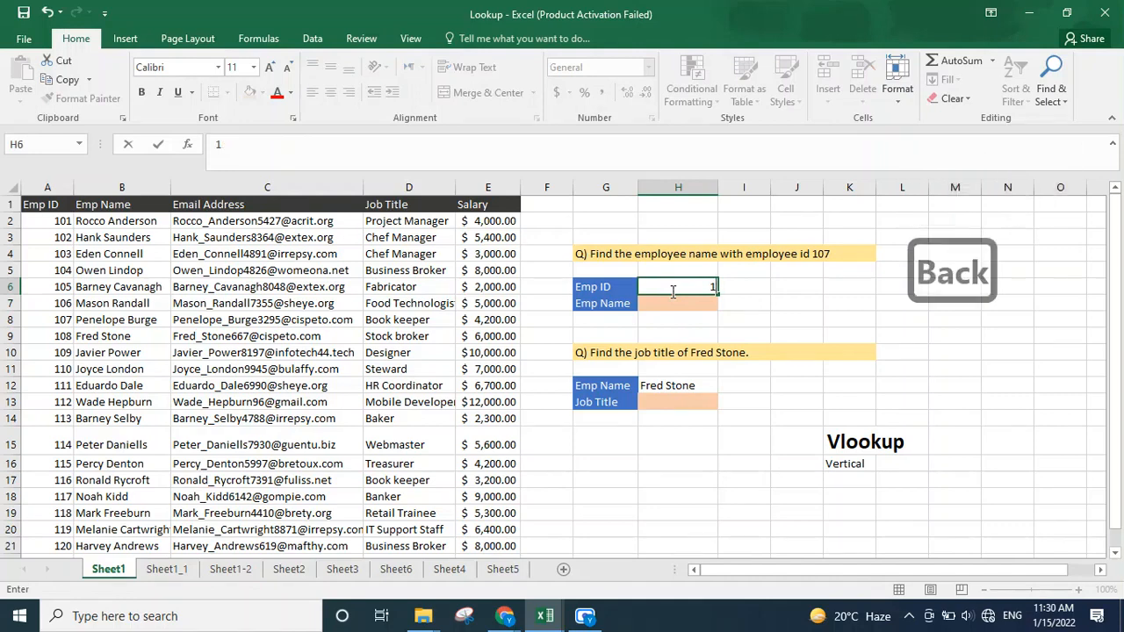
pyautogui.write('12')
pyautogui.press('Return')
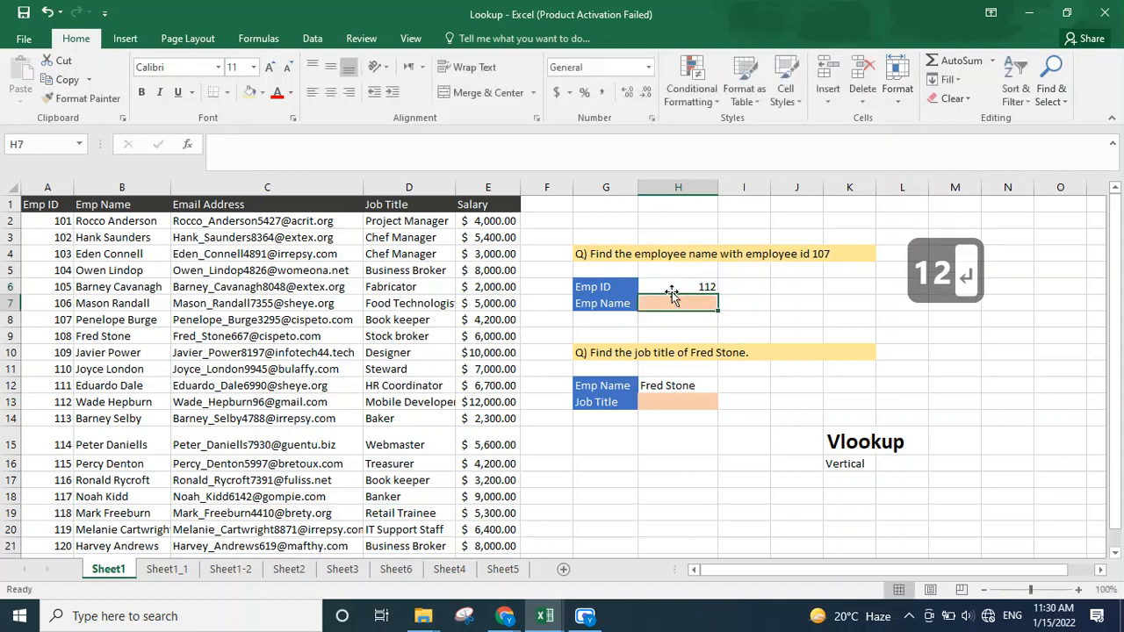
# Step: Replace the Emp ID value in H6 with 107
pyautogui.click(671, 291)
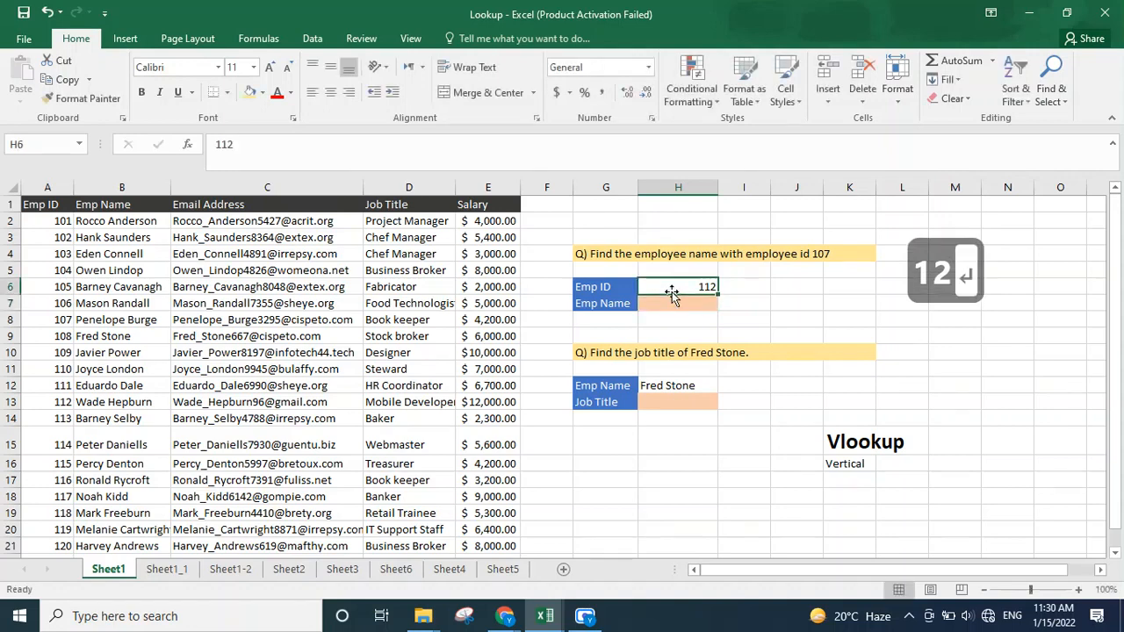
pyautogui.press('Down')
pyautogui.press('Up')
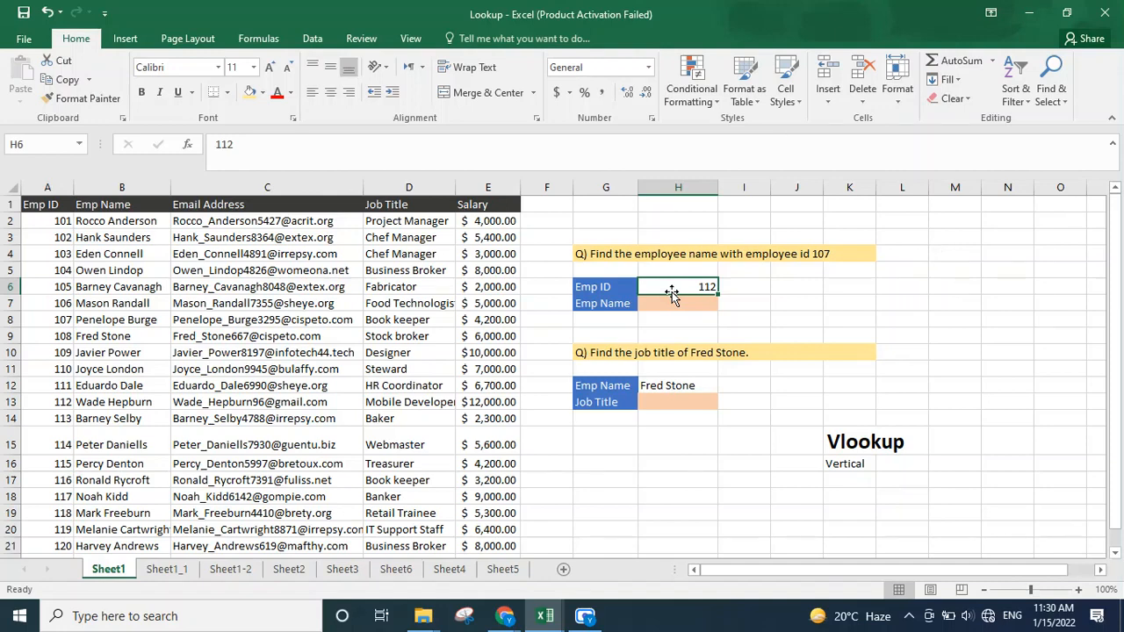
pyautogui.press('Delete')
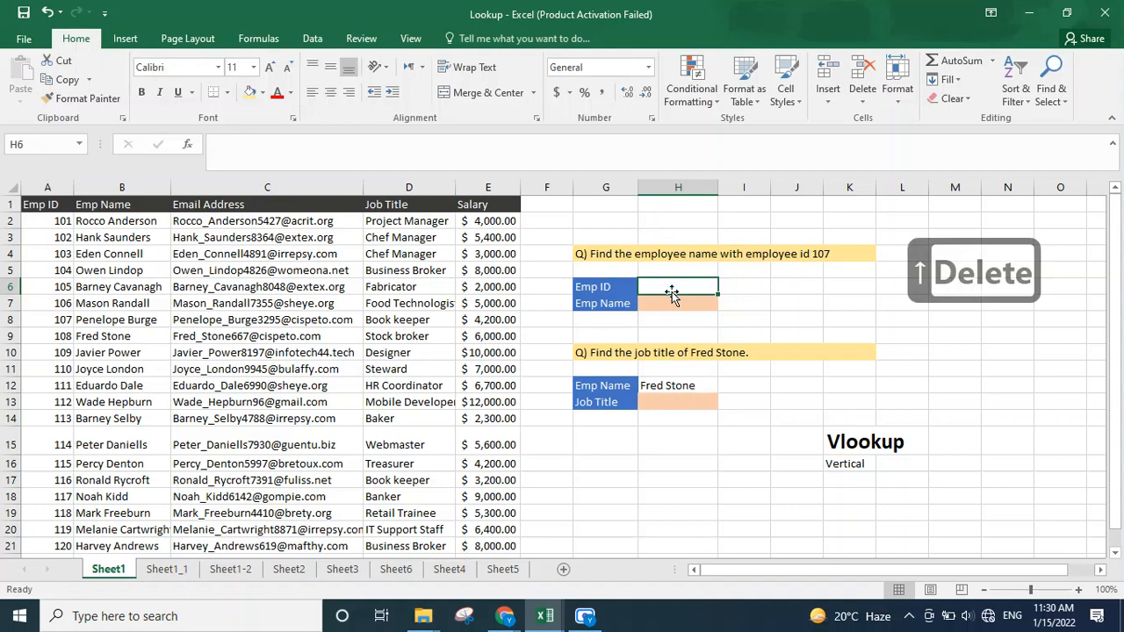
pyautogui.write('1')
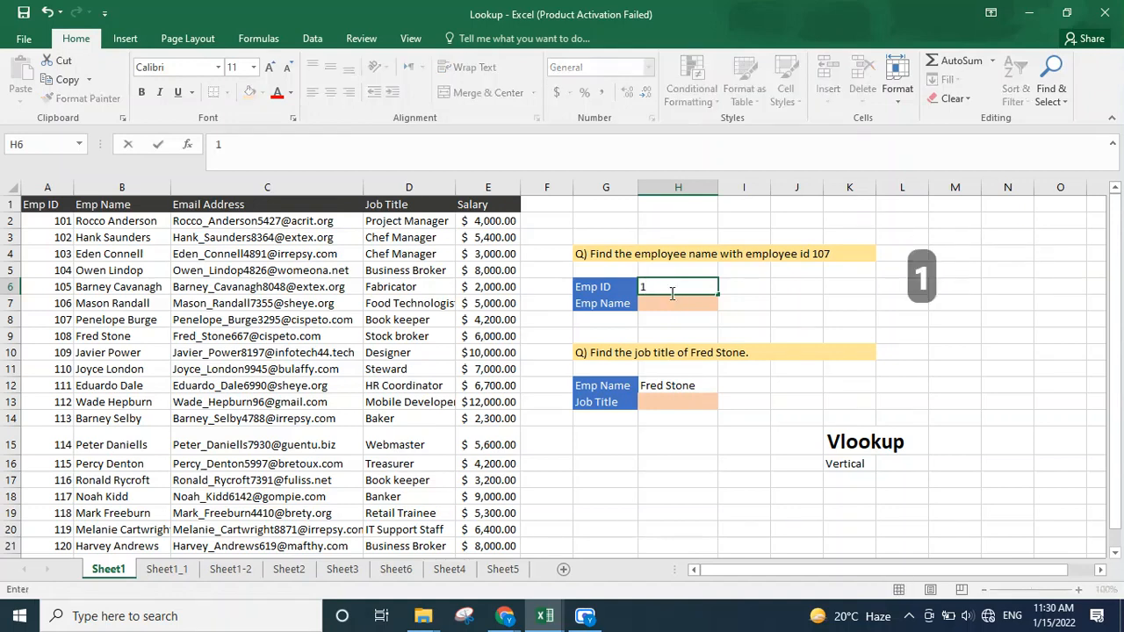
pyautogui.write('07')
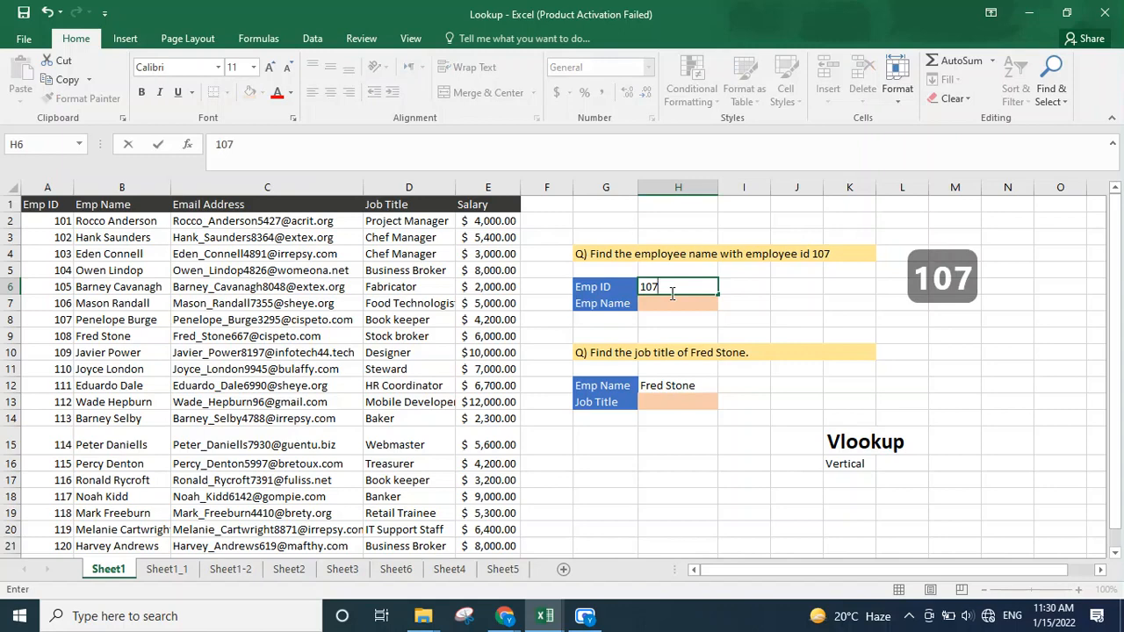
pyautogui.press('Down')
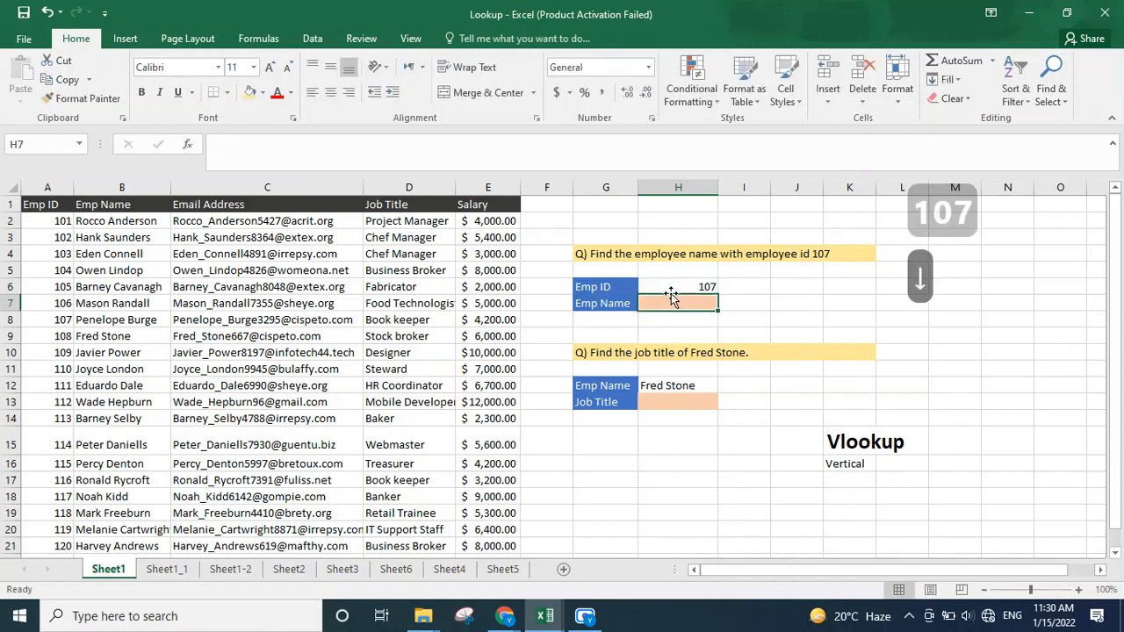
# Step: Start a VLOOKUP formula in the Emp Name cell H7 with lookup value H6 and table array A2:E21
pyautogui.write('=')
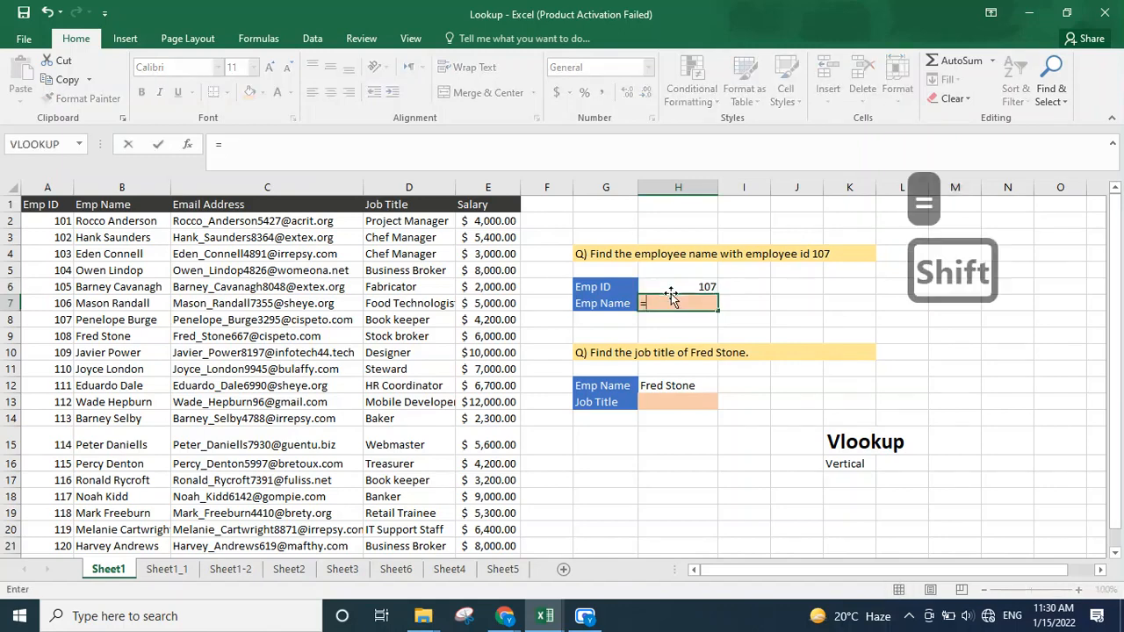
pyautogui.write('Vloo')
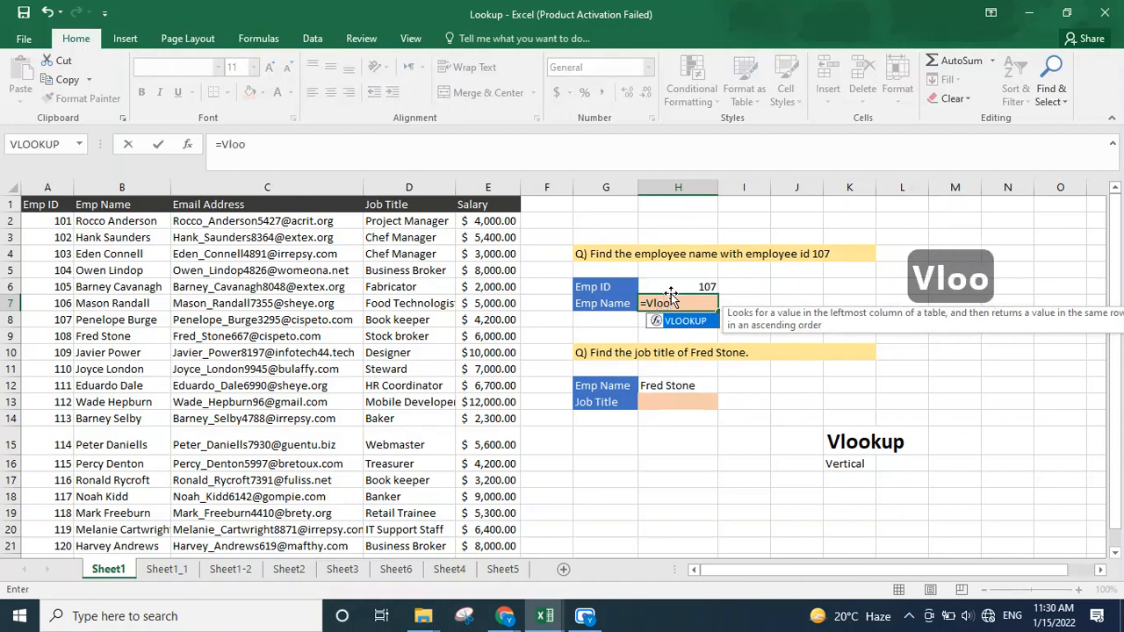
pyautogui.press('Tab')
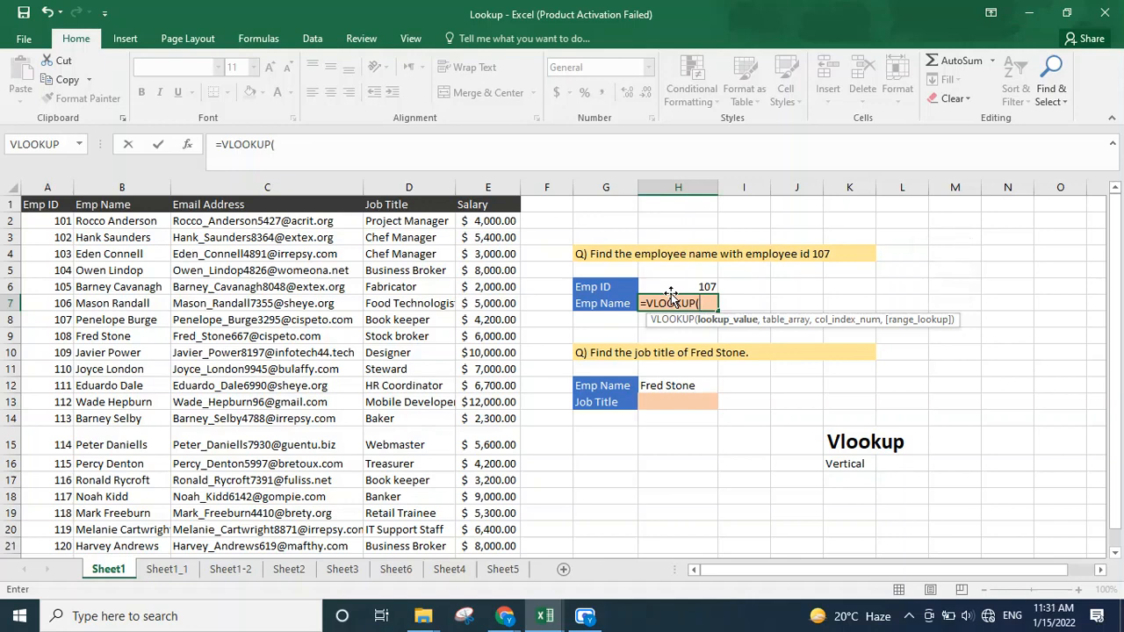
pyautogui.click(671, 291)
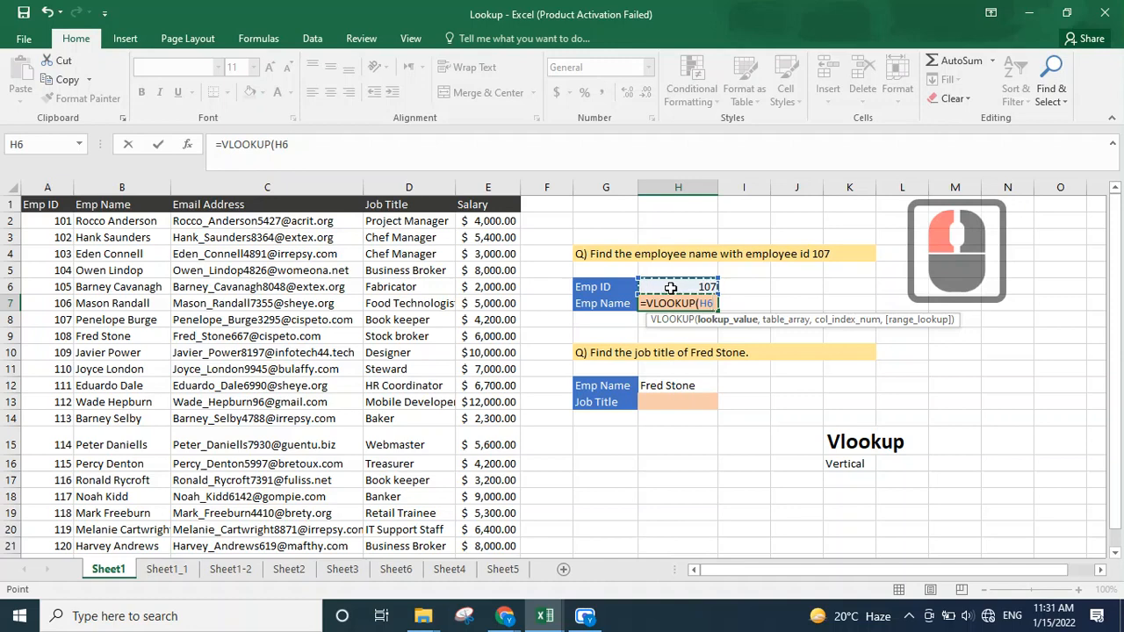
pyautogui.write(',')
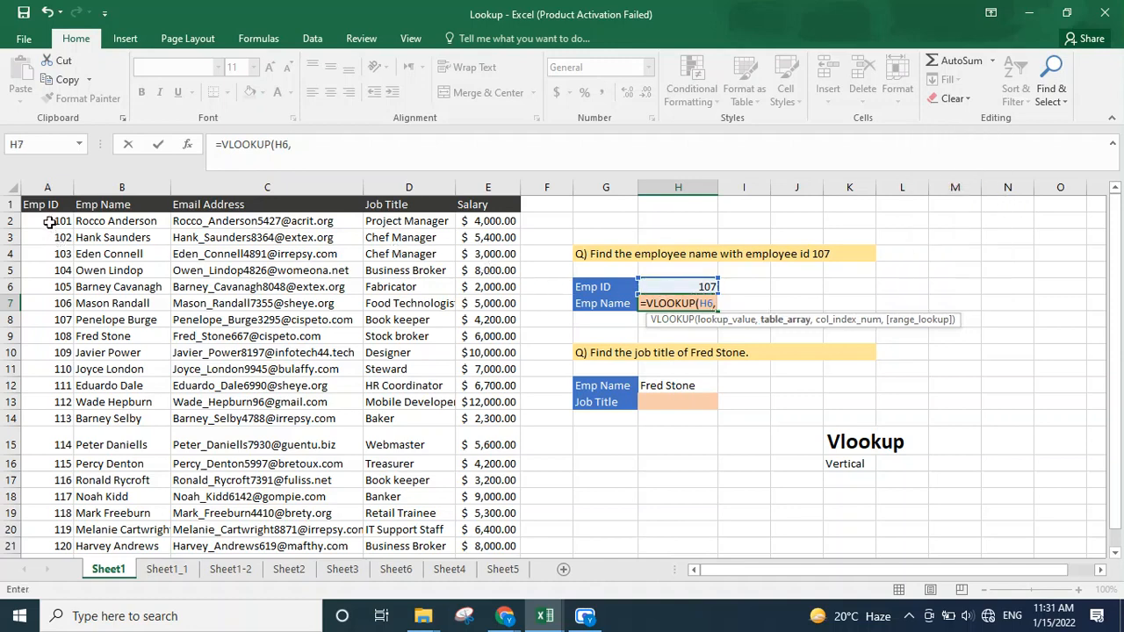
pyautogui.moveTo(50, 221); pyautogui.dragTo(501, 547)
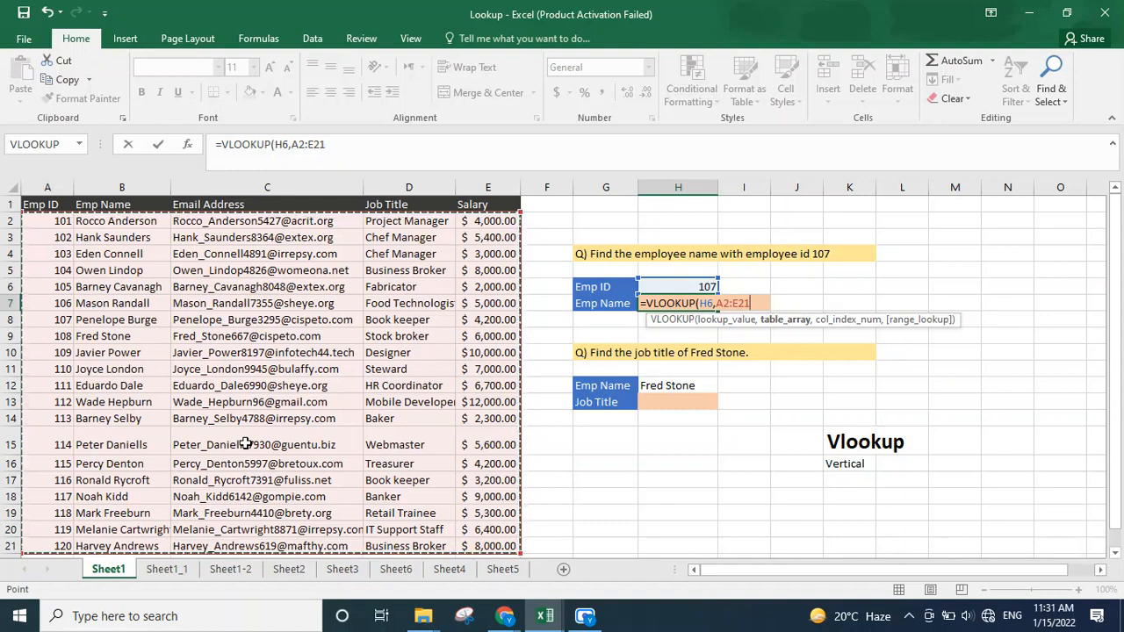
pyautogui.write(',')
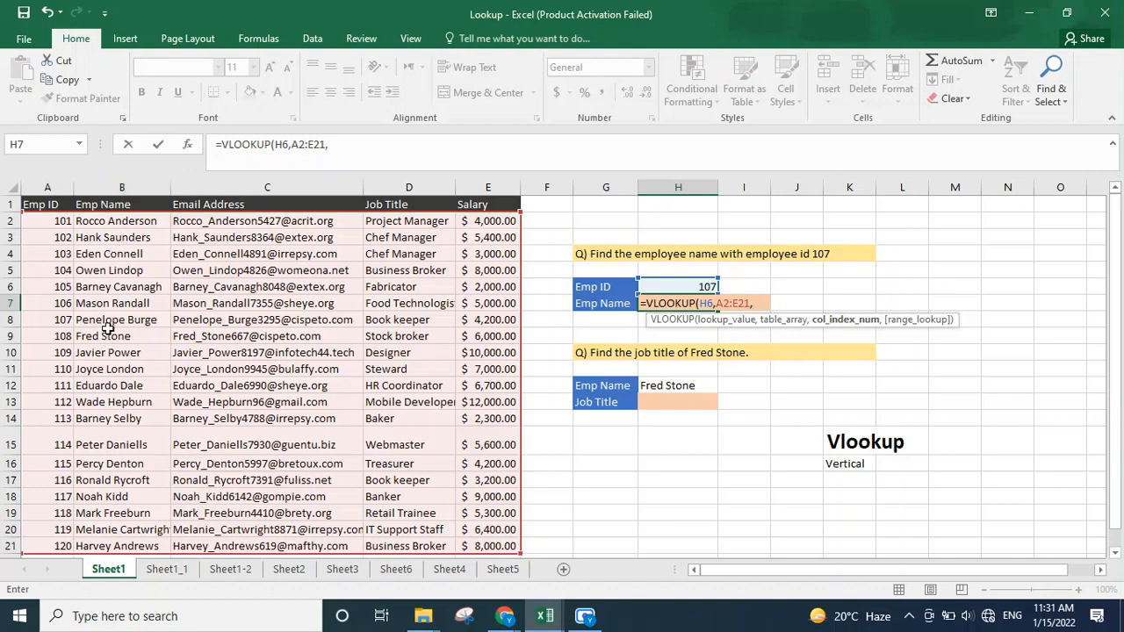
# Step: Finish the formula with column index 2 and exact match 0, giving =VLOOKUP(H6,A2:E21,2,0)
pyautogui.write('2')
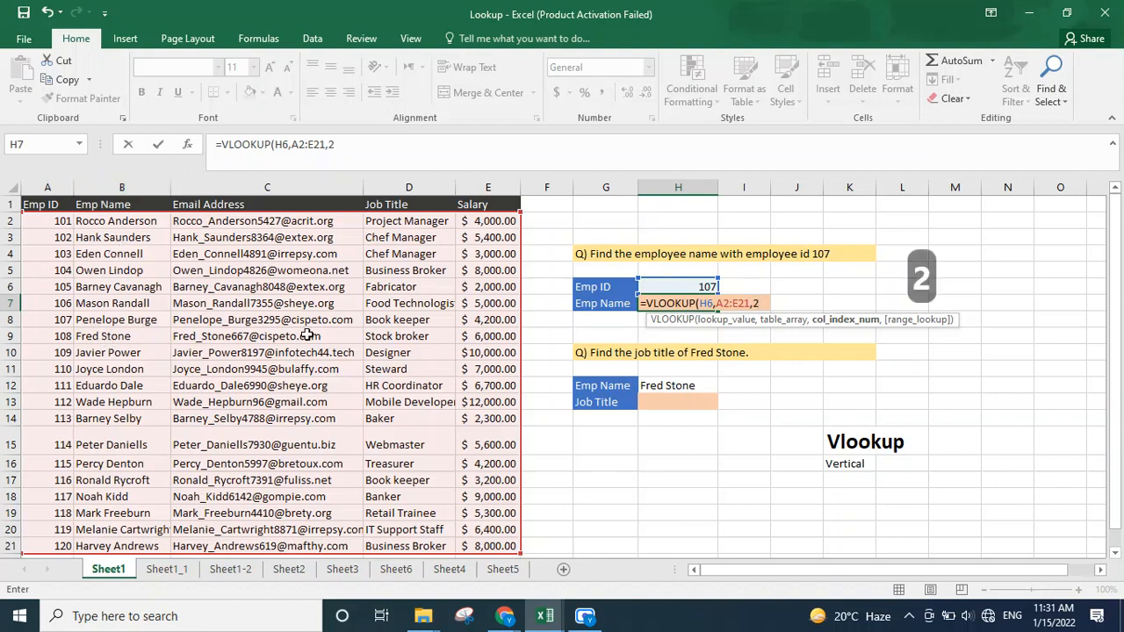
pyautogui.write(',')
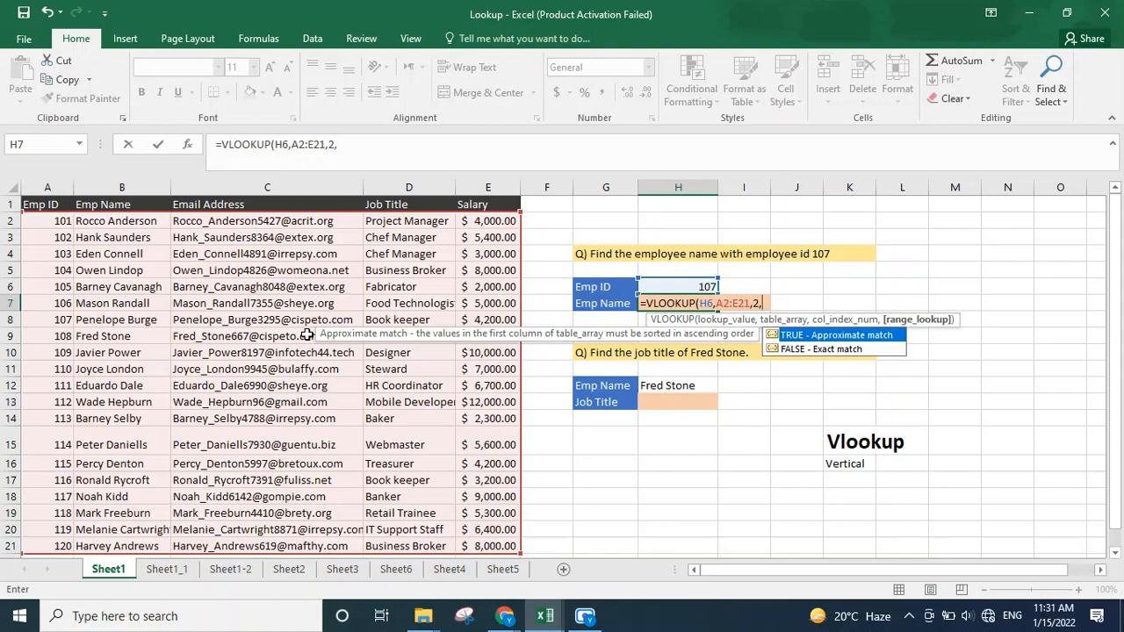
pyautogui.write('1')
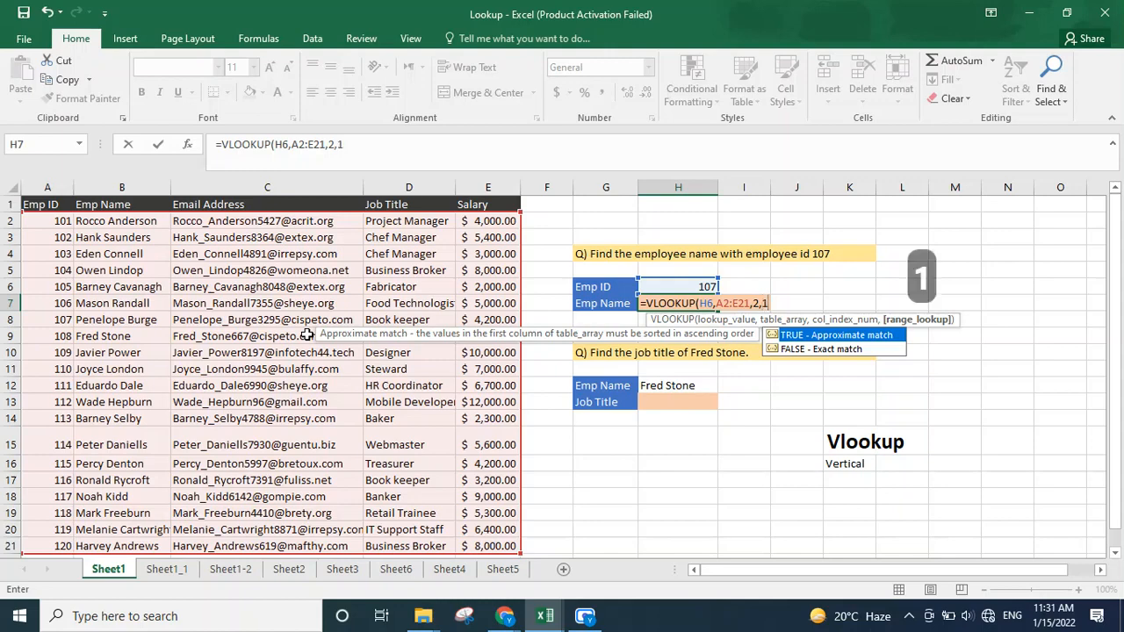
pyautogui.press('BackSpace')
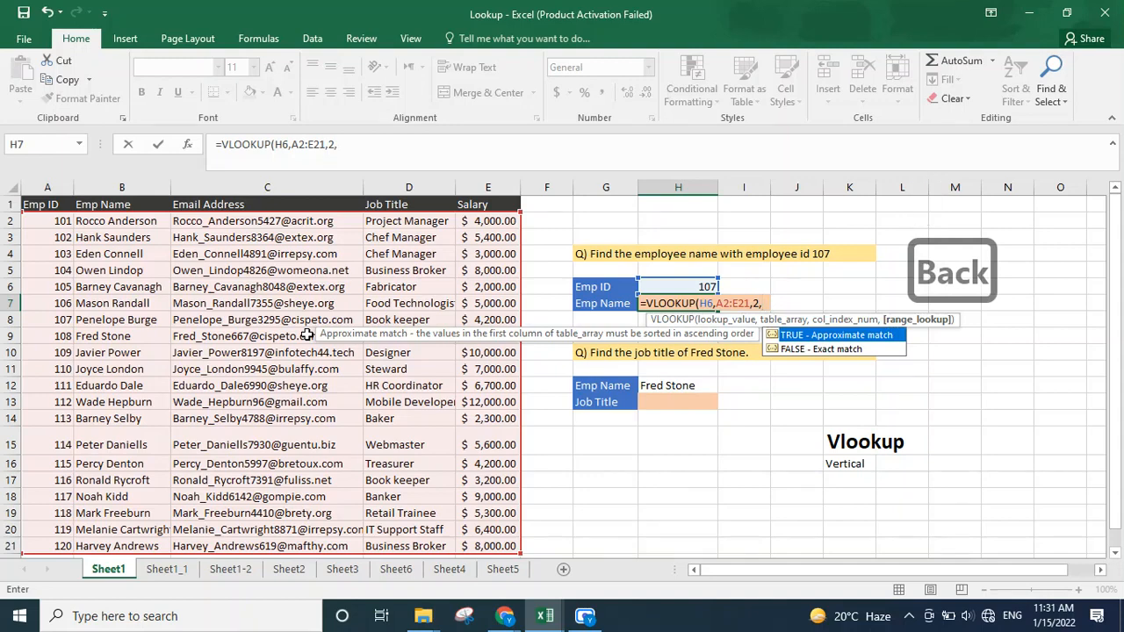
pyautogui.write('0')
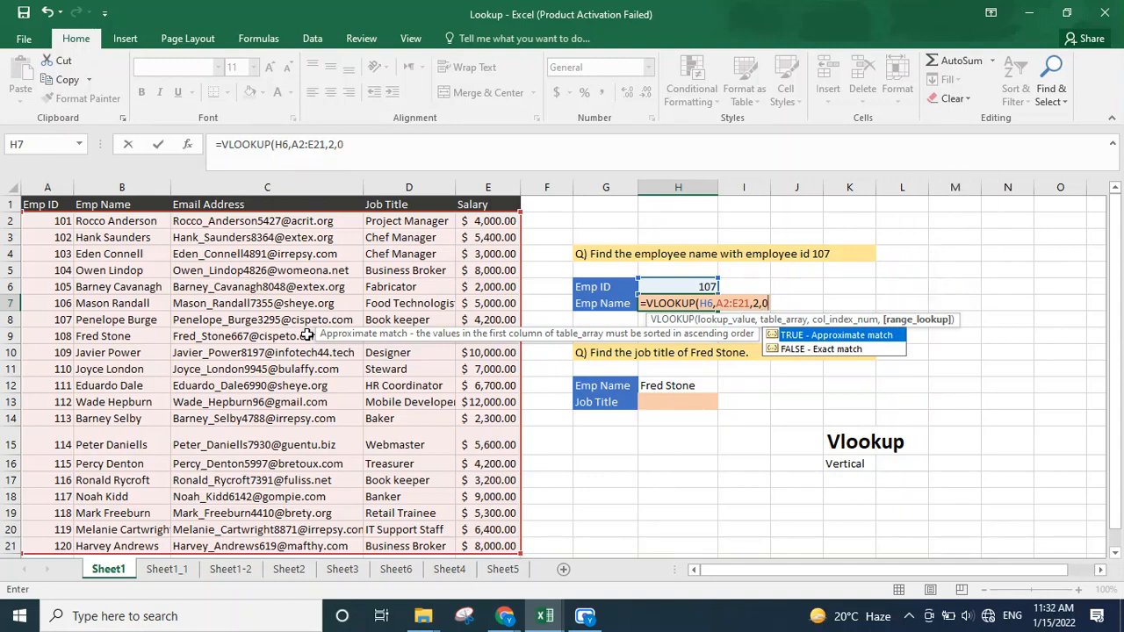
pyautogui.press('shift')
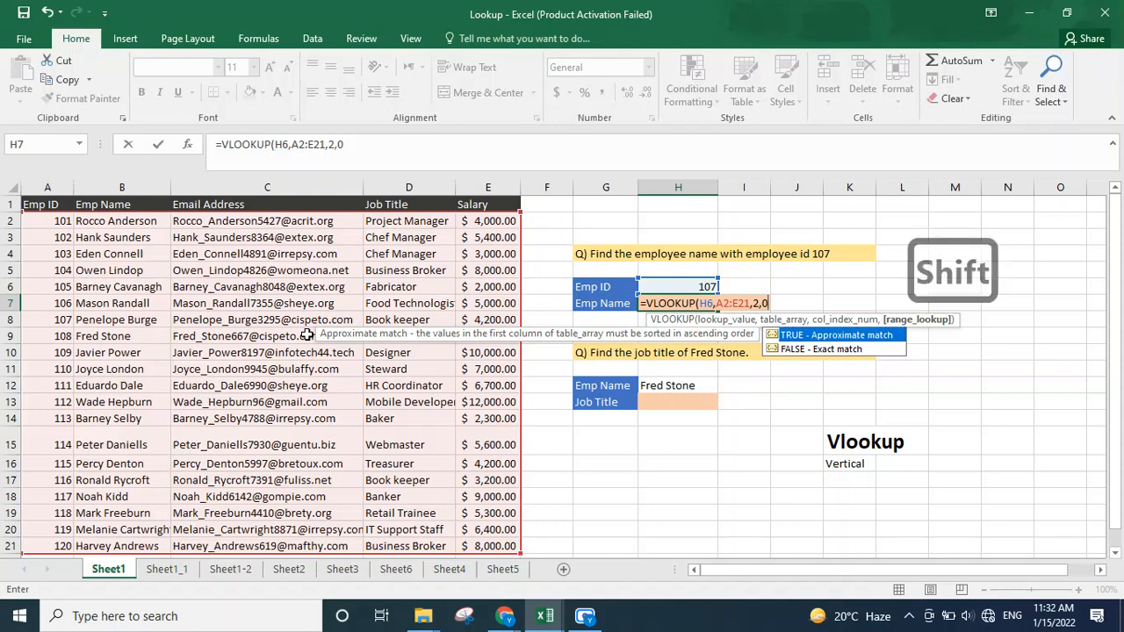
pyautogui.write(')')
pyautogui.press('Return')
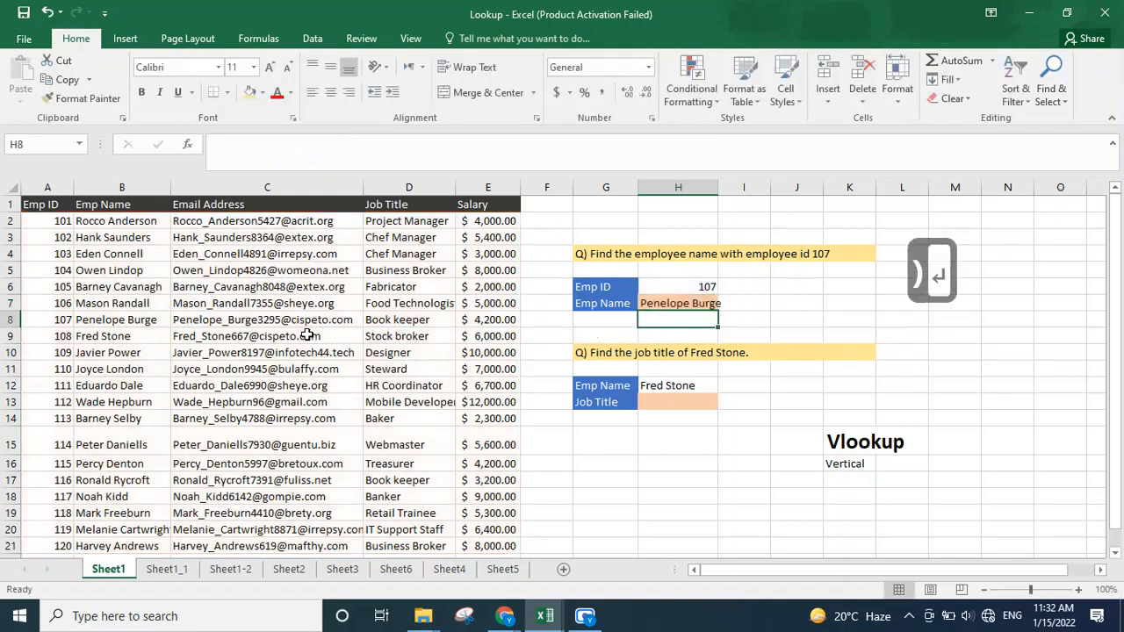
pyautogui.press('Up')
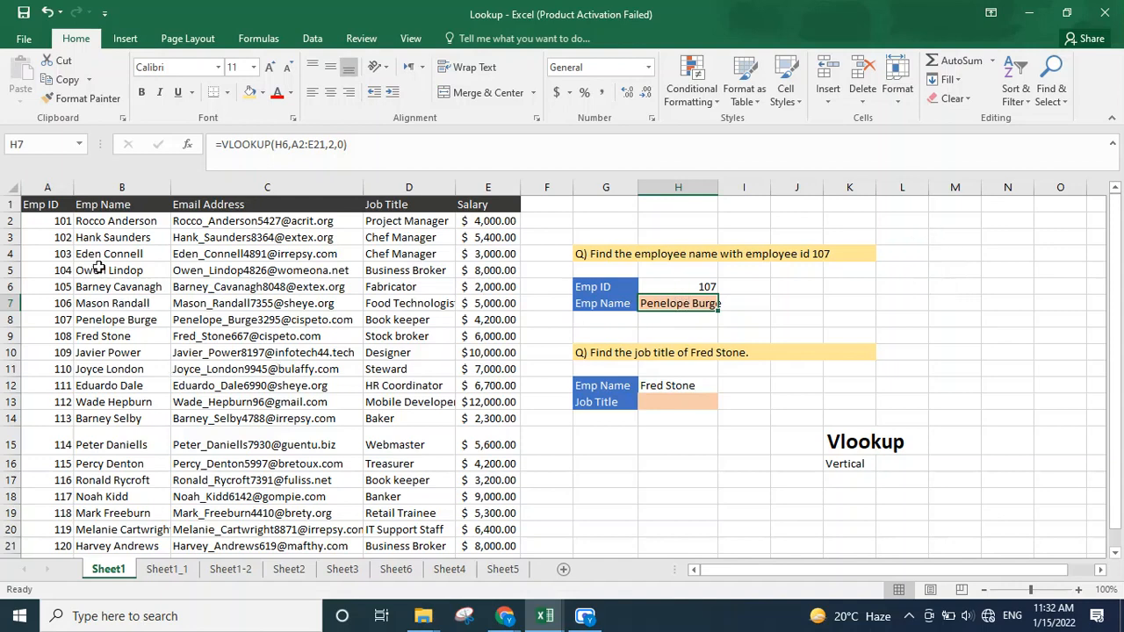
# Step: Start a VLOOKUP formula in the Job Title cell H13 with lookup value H12 and table array B2:E21
pyautogui.click(138, 323)
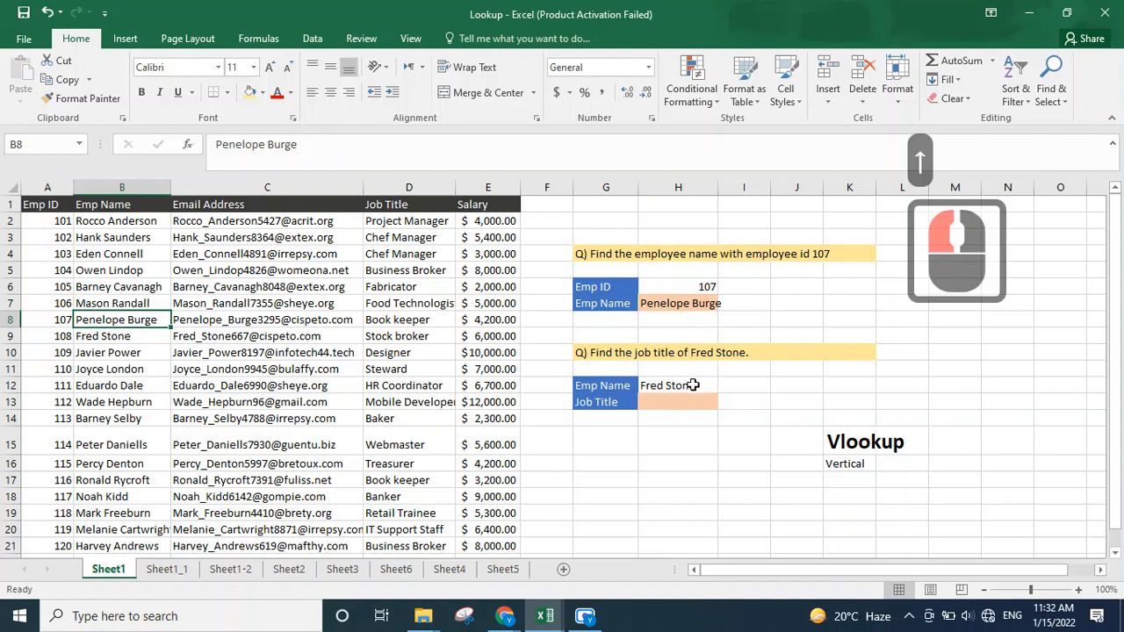
pyautogui.click(692, 389)
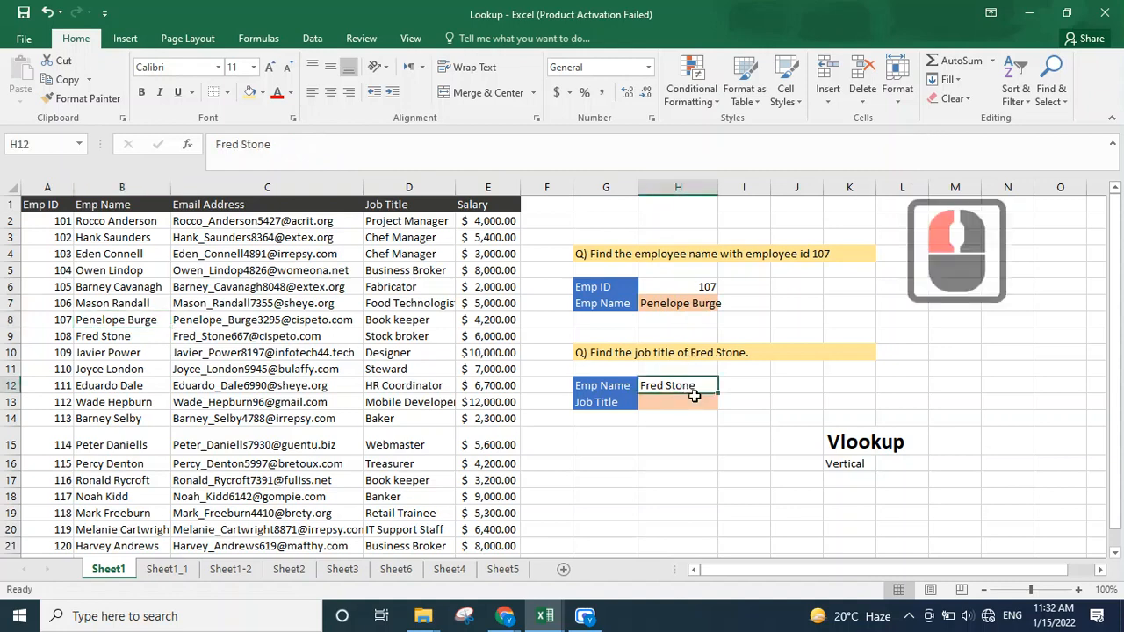
pyautogui.click(692, 402)
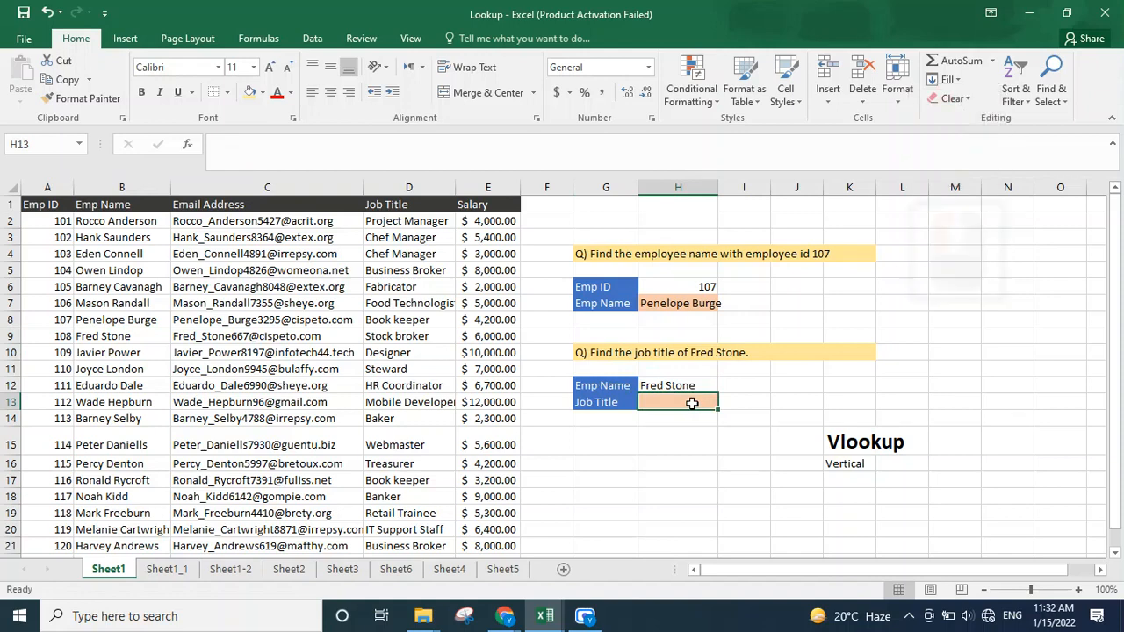
pyautogui.write('=')
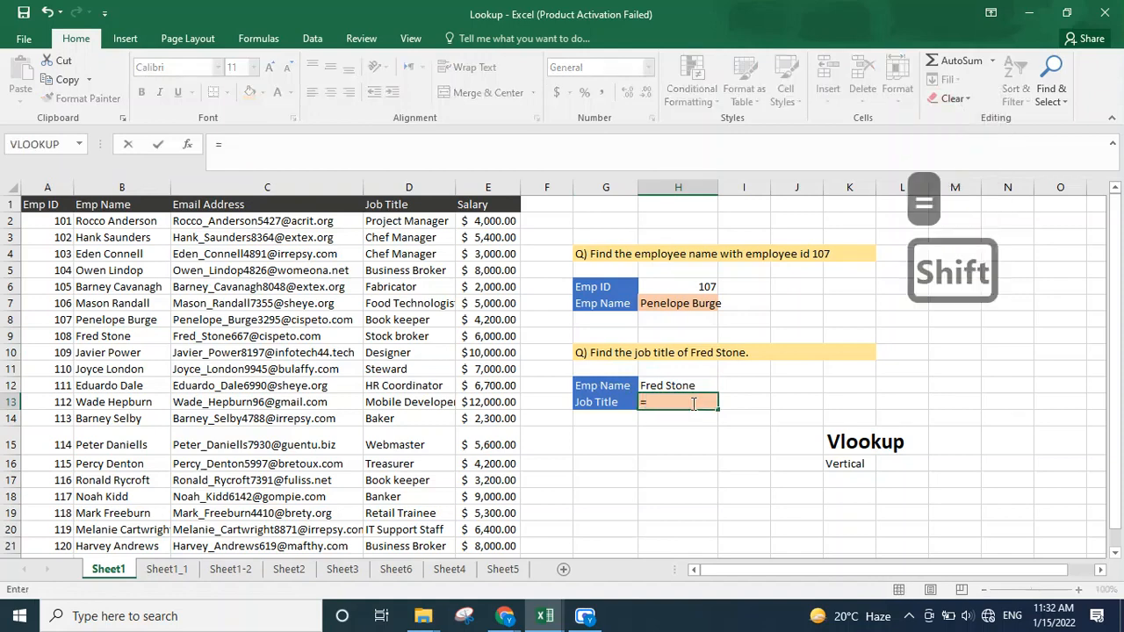
pyautogui.write('Vlo')
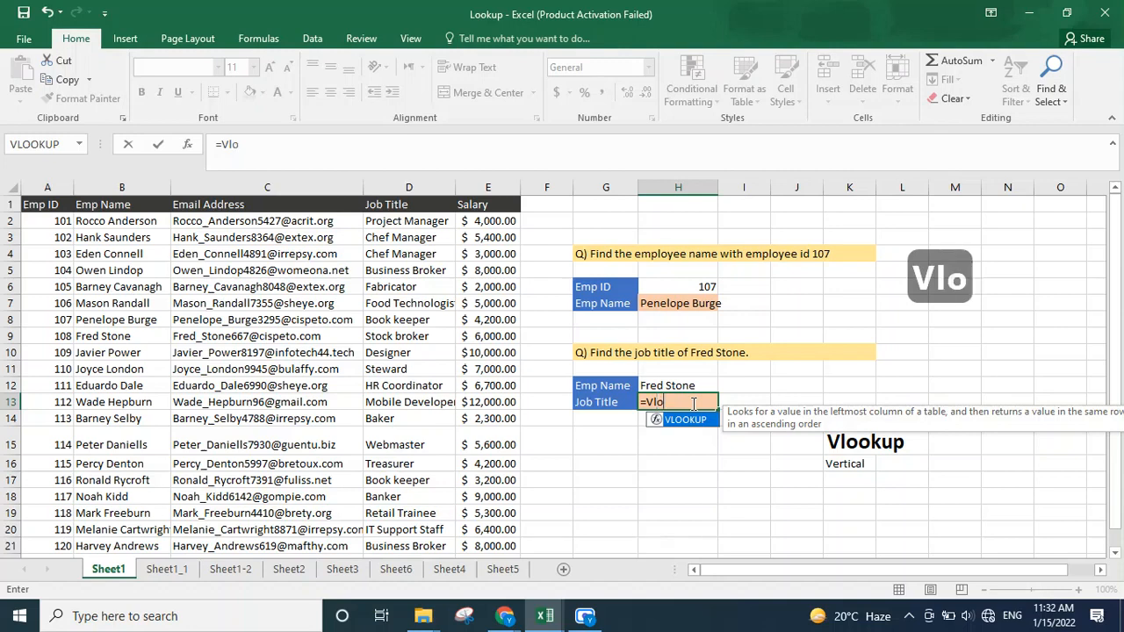
pyautogui.press('Tab')
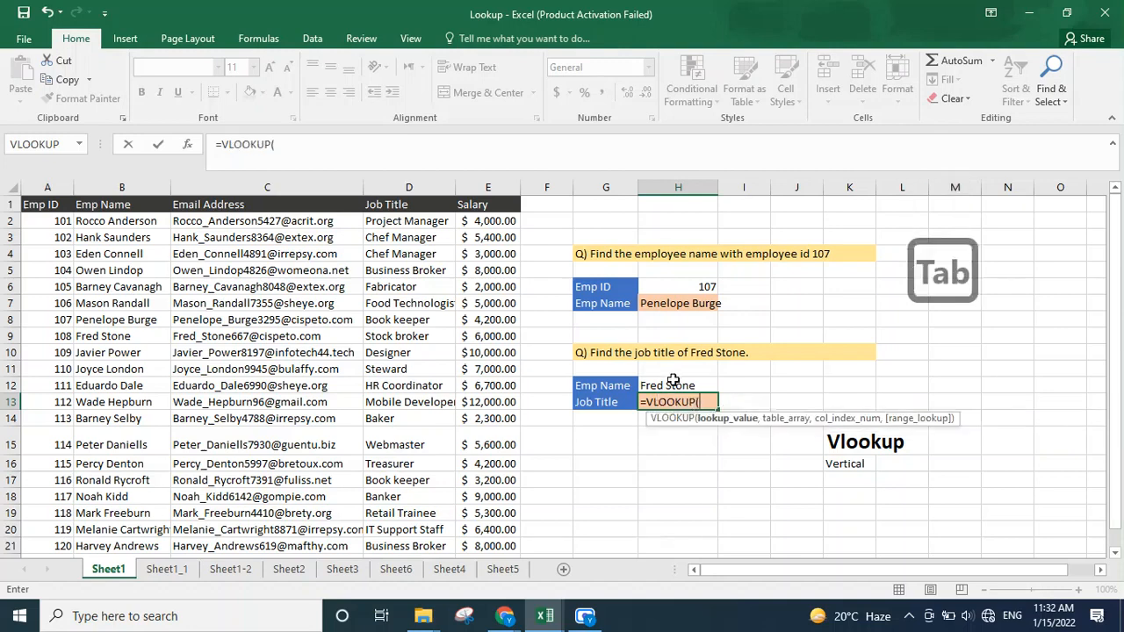
pyautogui.click(672, 386)
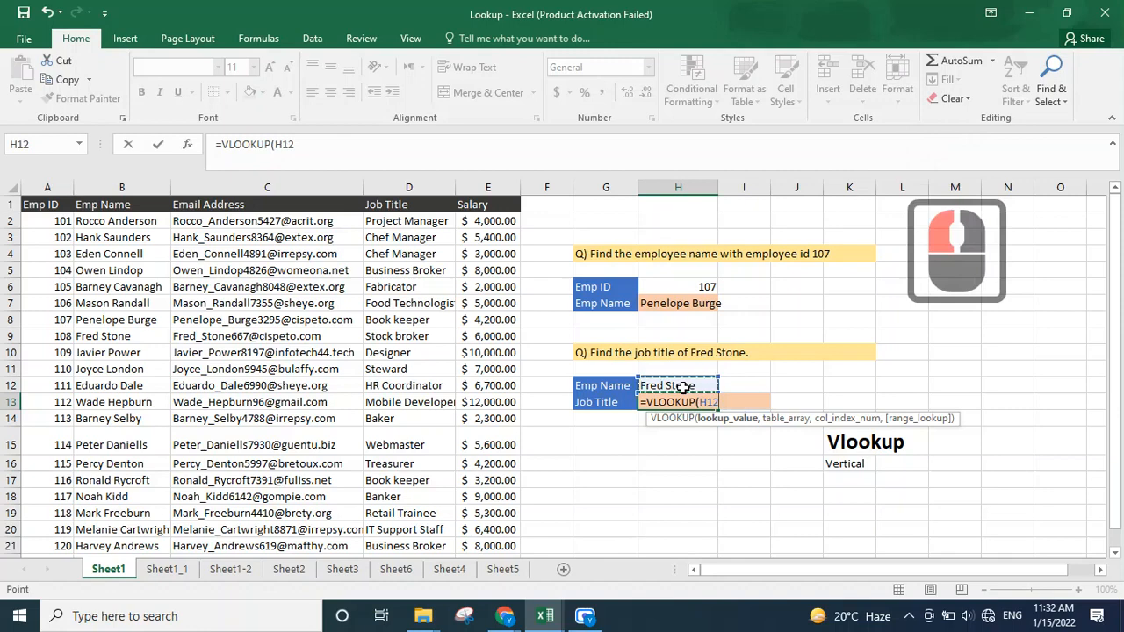
pyautogui.write(',')
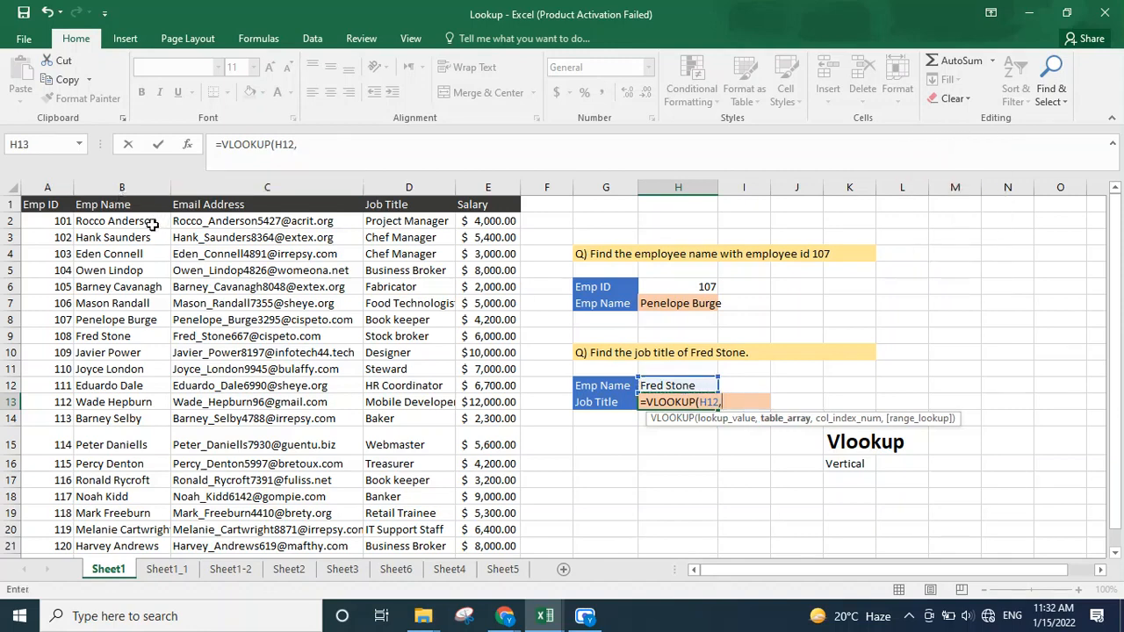
pyautogui.moveTo(153, 222); pyautogui.dragTo(486, 543)
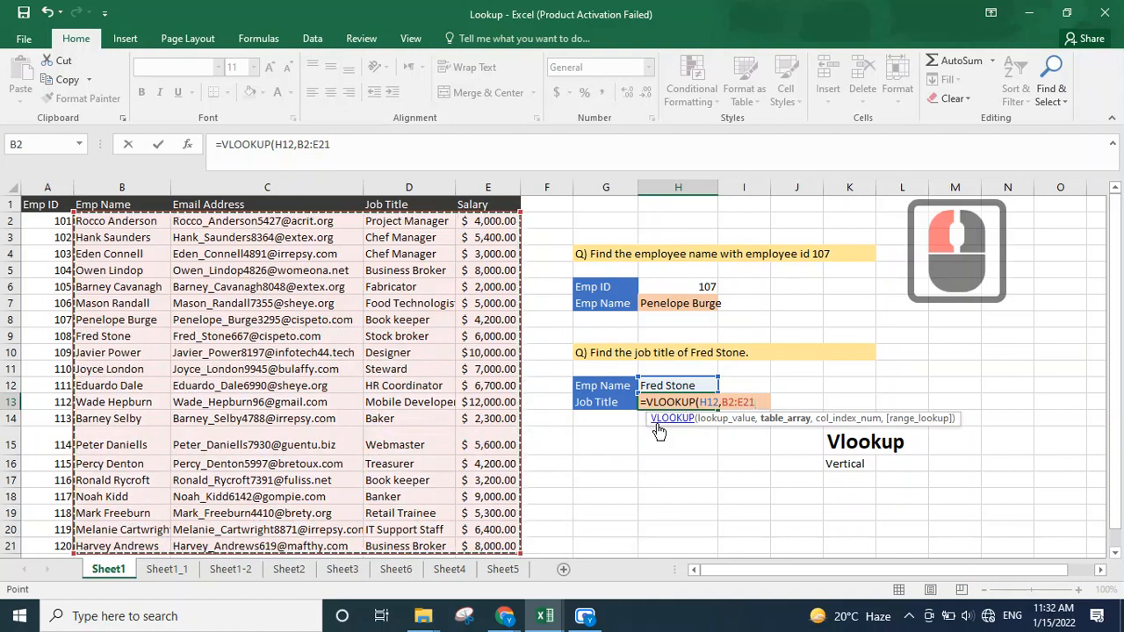
pyautogui.write(',')
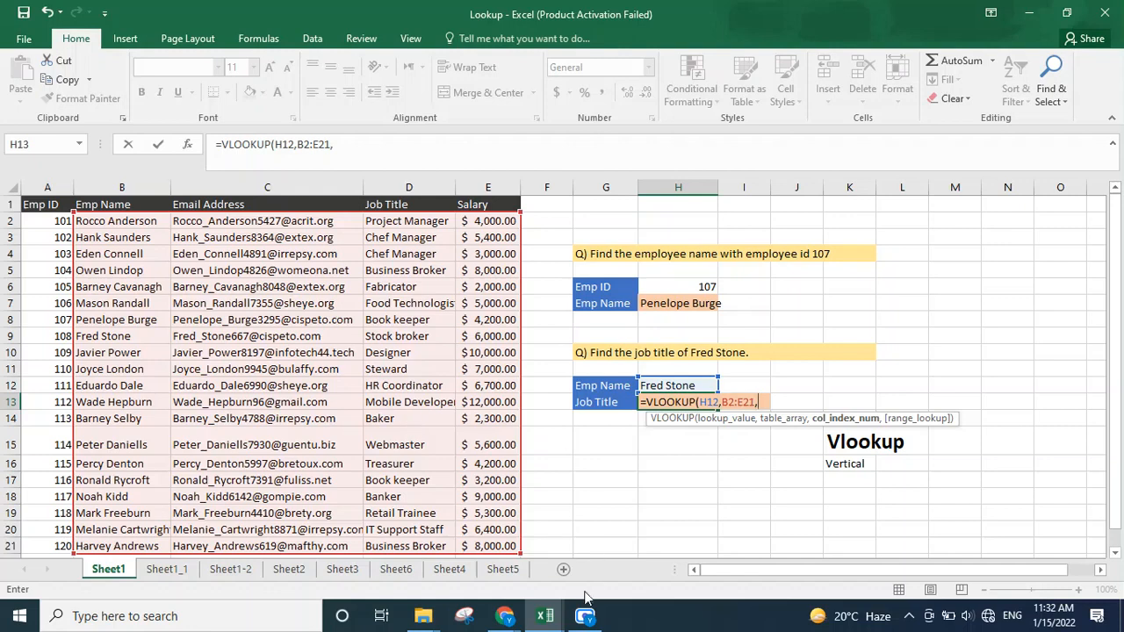
# Step: Finish the formula with column index 3 and exact match 0, giving =VLOOKUP(H12,B2:E21,3,0)
pyautogui.write('3')
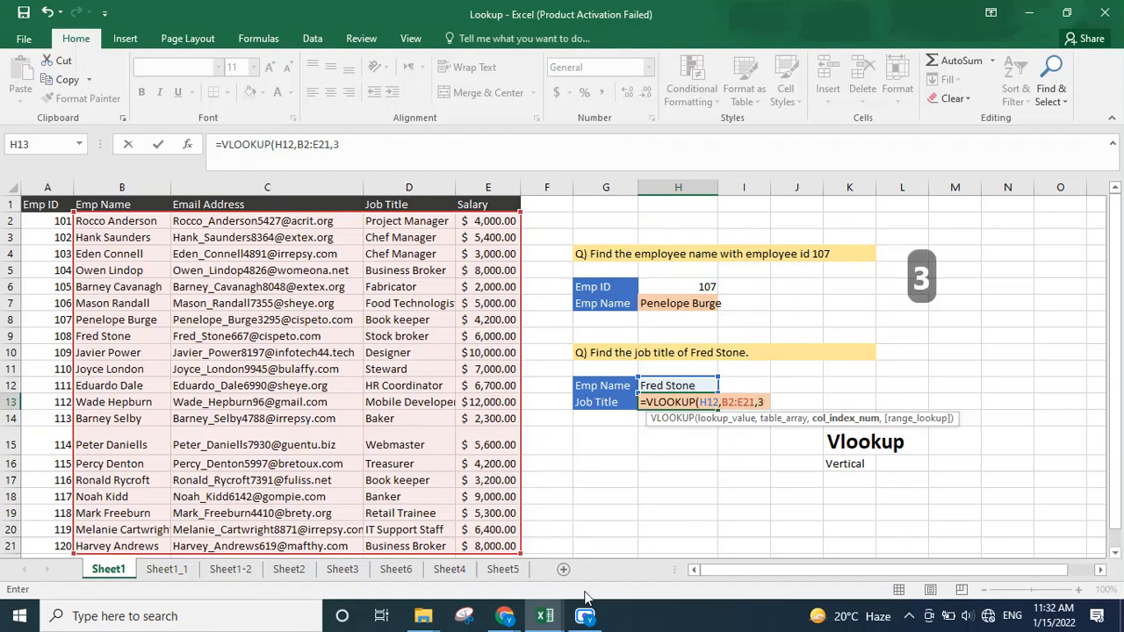
pyautogui.write(',')
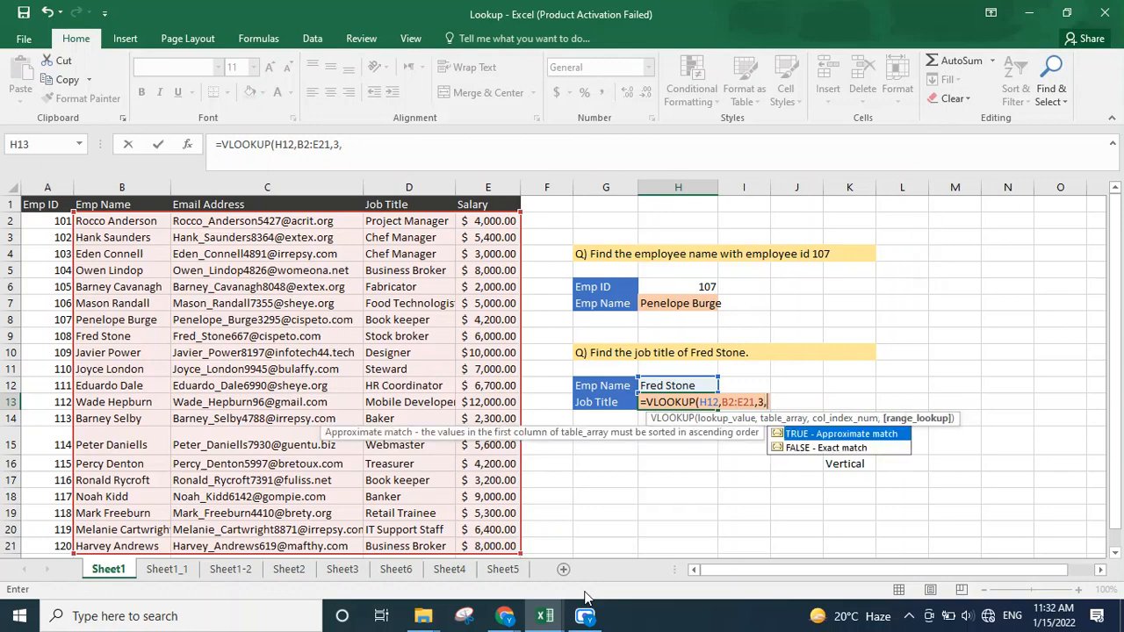
pyautogui.write('0')
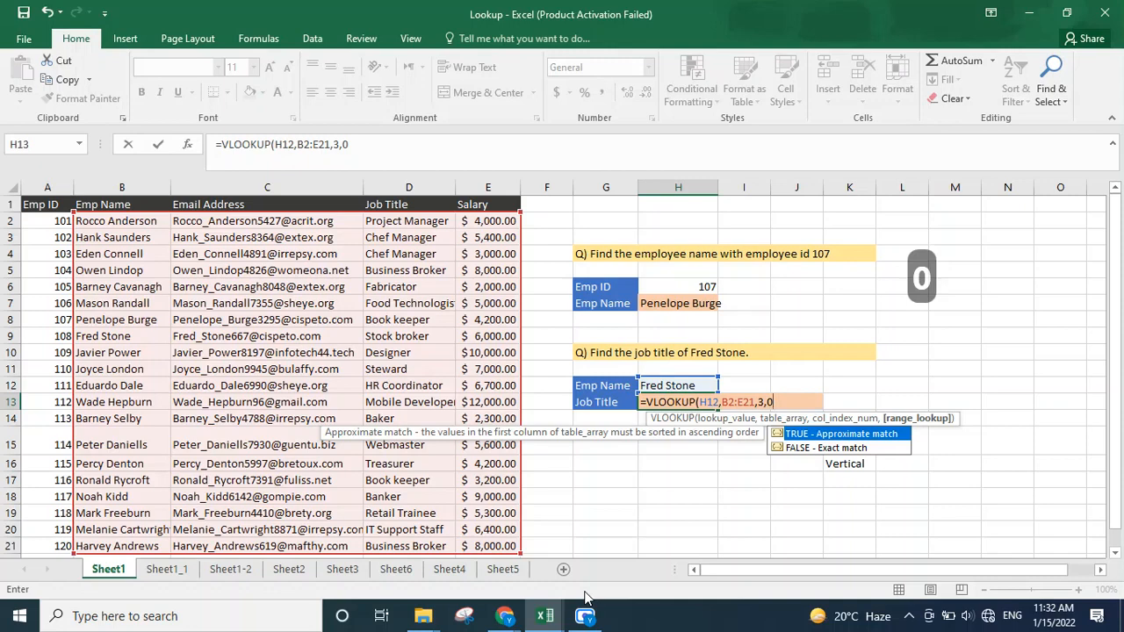
pyautogui.press('shift')
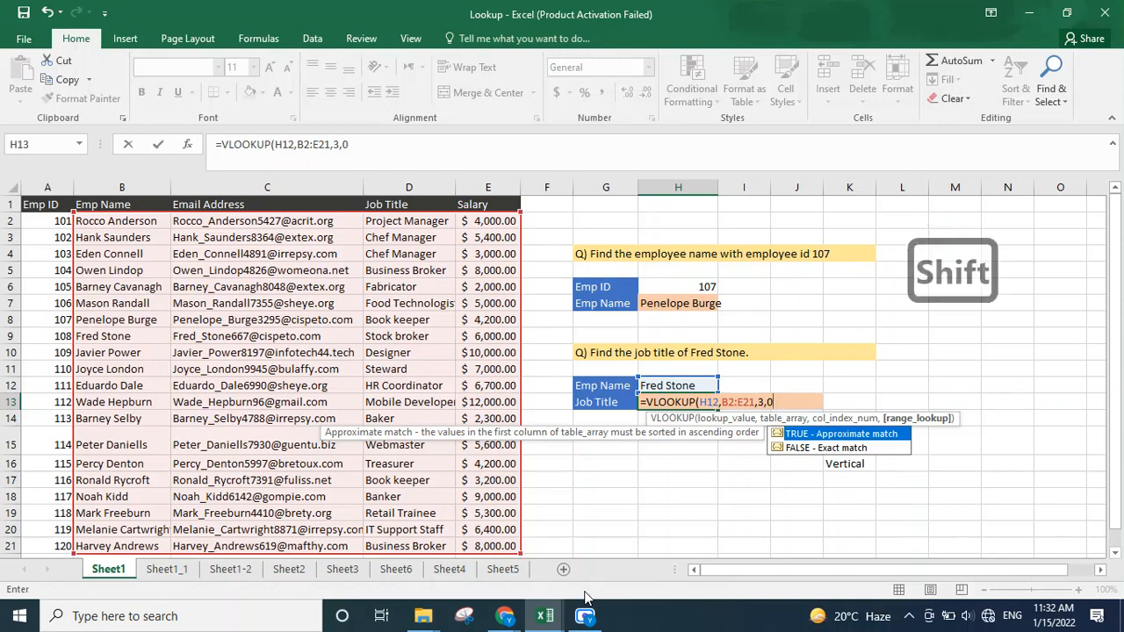
pyautogui.write(')')
pyautogui.press('Return')
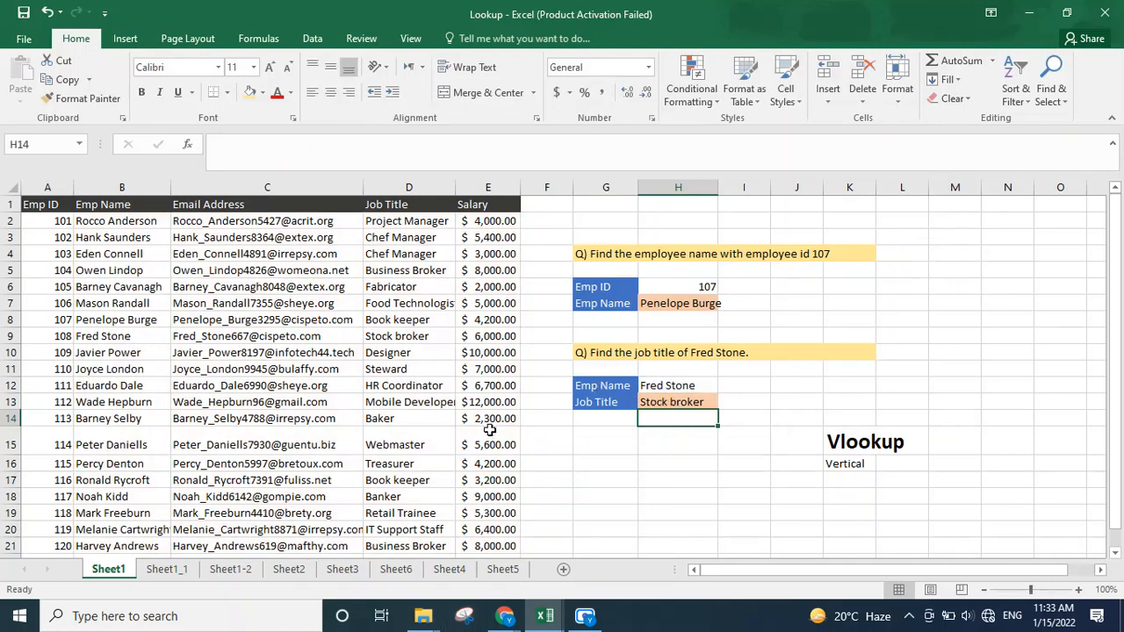
# Step: Switch between the Sheet1 and Sheet1_1 worksheets, ending on Sheet1_1 with its empty Emp ID cell selected
pyautogui.click(167, 569)
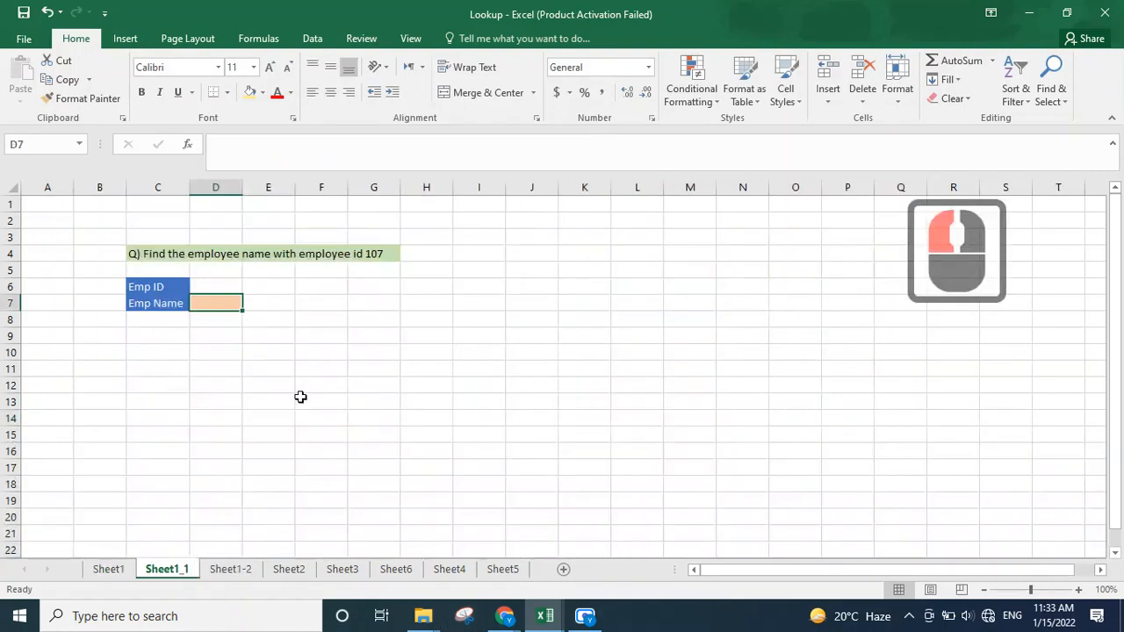
pyautogui.press('Up')
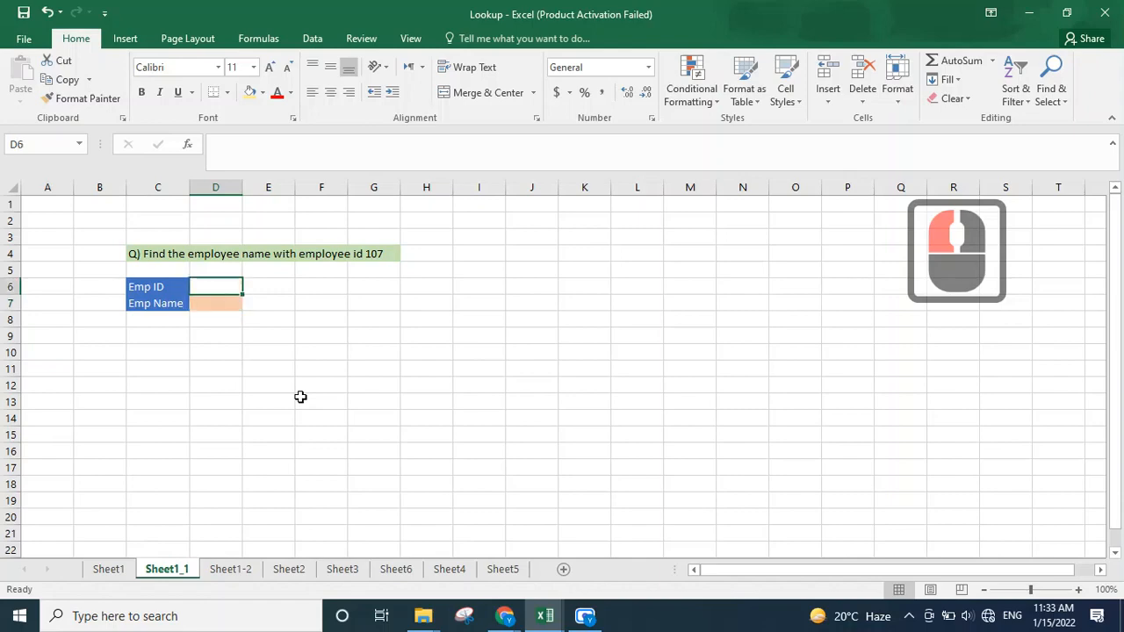
pyautogui.click(102, 572)
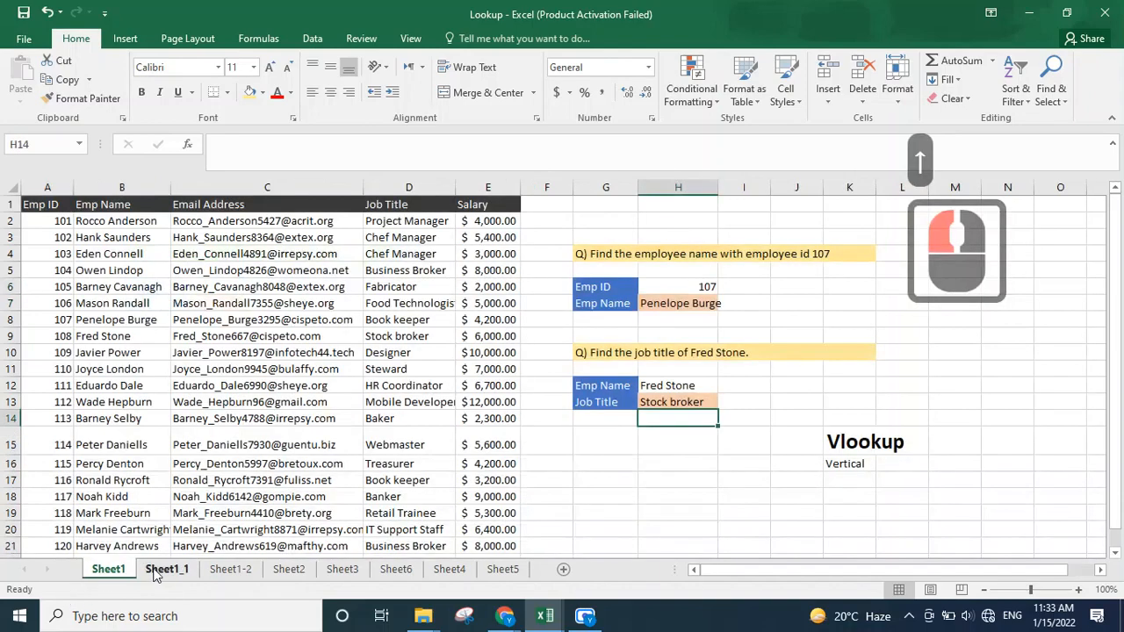
pyautogui.click(153, 571)
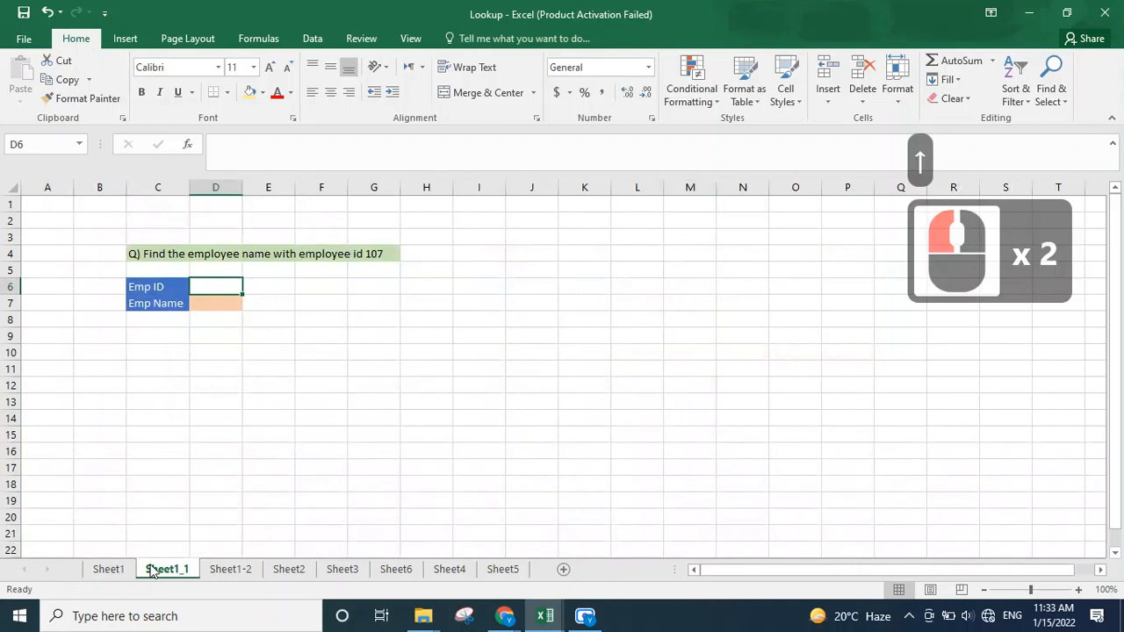
pyautogui.click(119, 568)
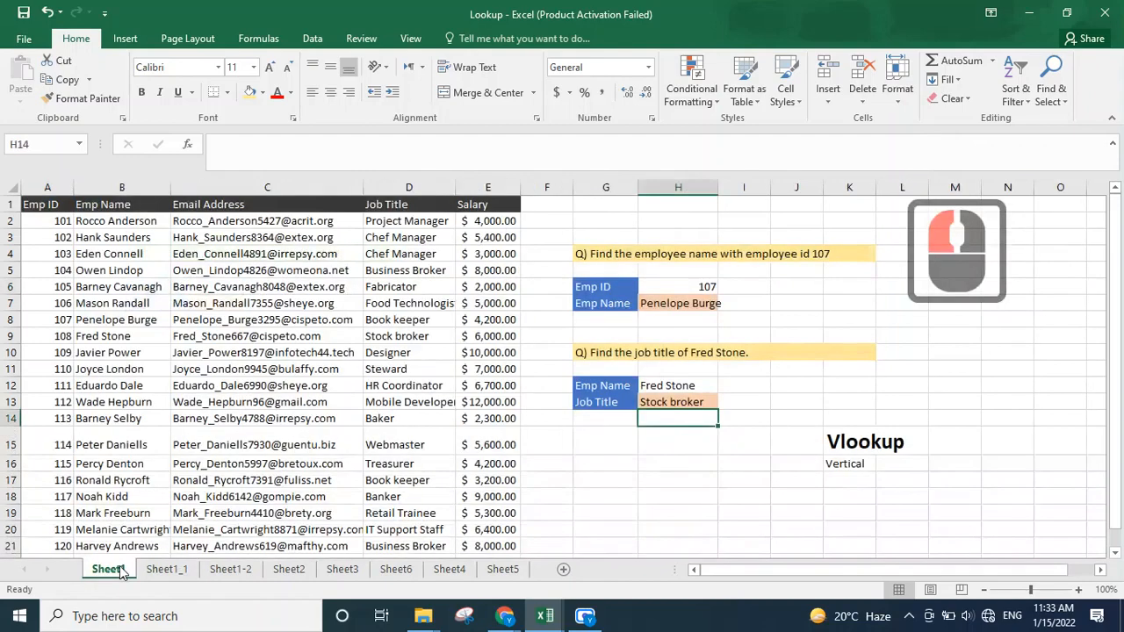
pyautogui.click(163, 569)
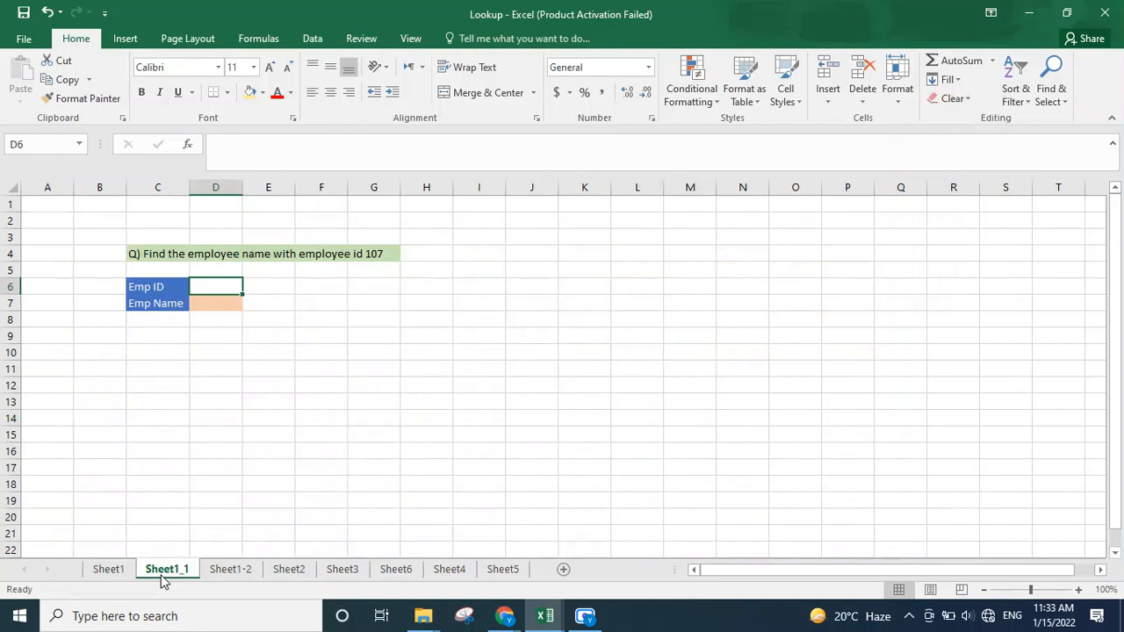
pyautogui.write('=')
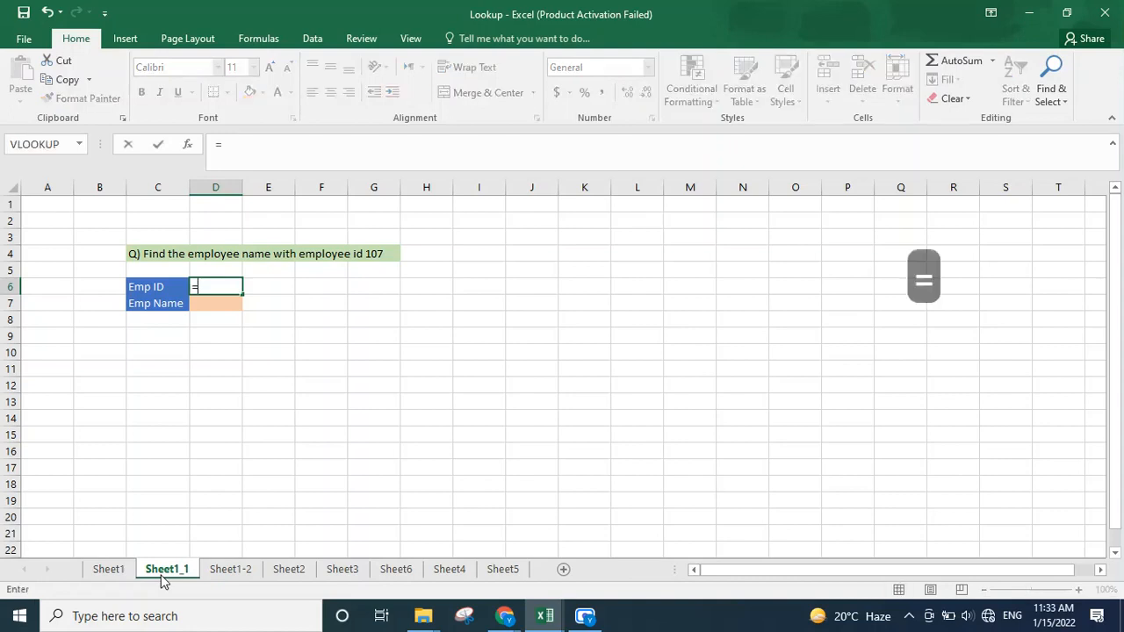
pyautogui.write('Vlok')
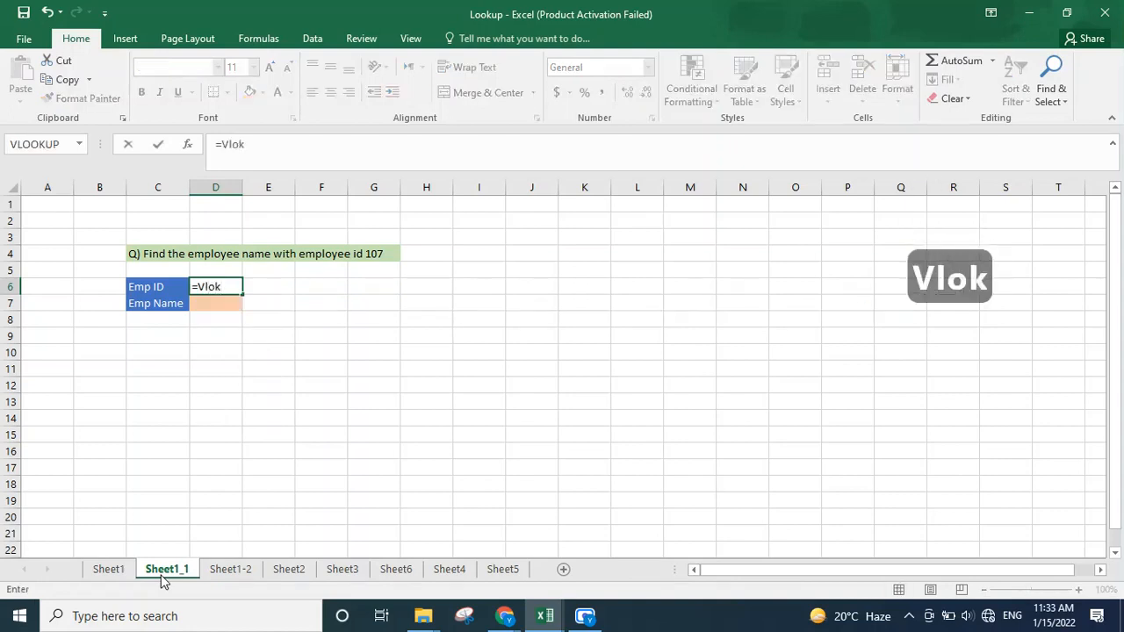
pyautogui.press('BackSpace')
pyautogui.write('ok')
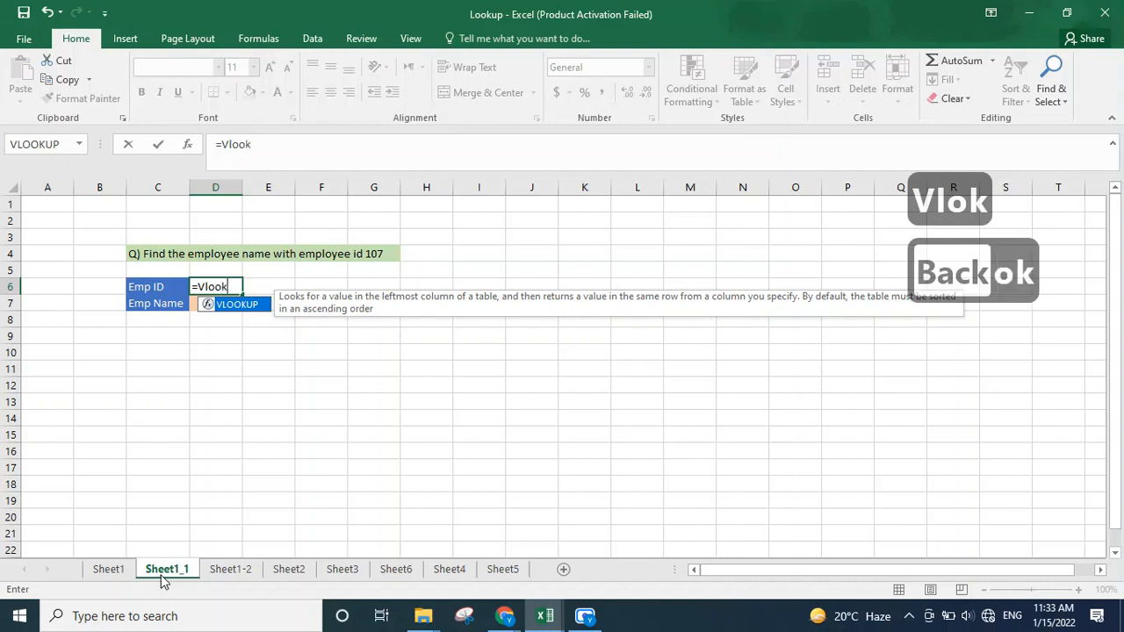
pyautogui.press('Tab')
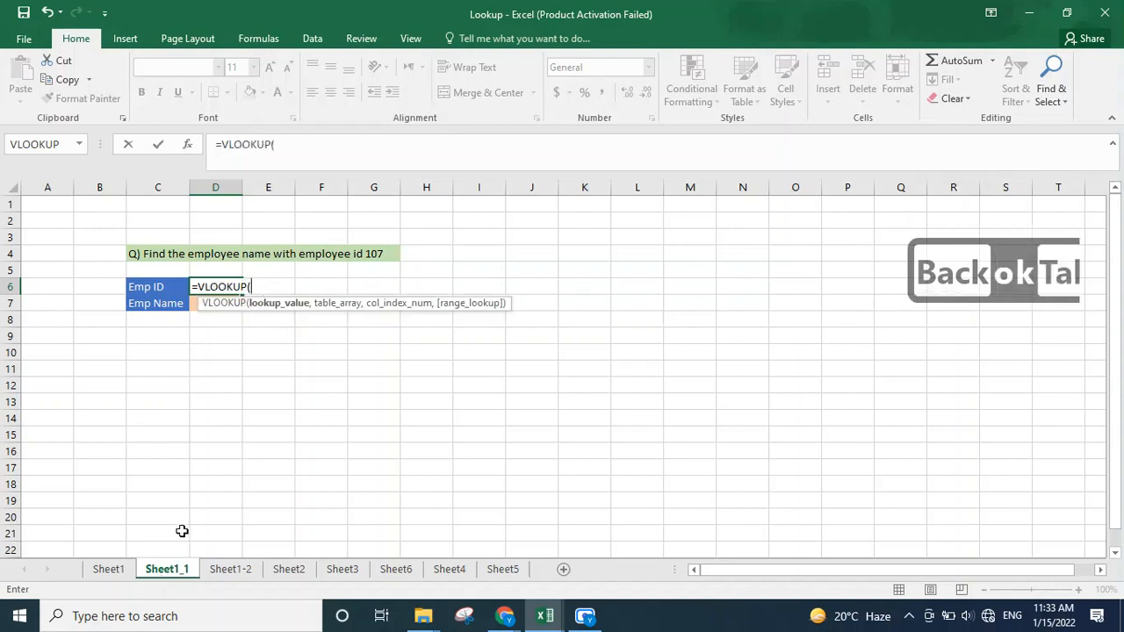
pyautogui.press('BackSpace')
pyautogui.press('BackSpace')
pyautogui.press('BackSpace')
pyautogui.press('BackSpace')
pyautogui.press('BackSpace')
pyautogui.press('BackSpace')
pyautogui.press('BackSpace')
pyautogui.press('BackSpace')
pyautogui.press('BackSpace')
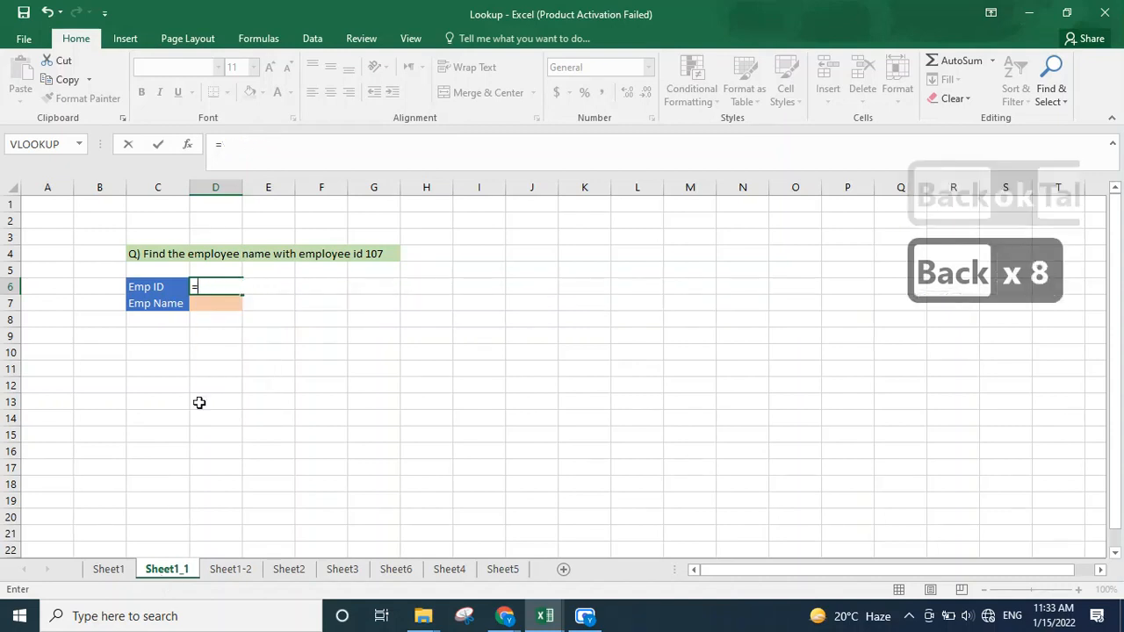
# Step: Start a VLOOKUP formula in the Emp Name cell D7 with lookup value D6 and table array Sheet1!A2:E21
pyautogui.press('Down')
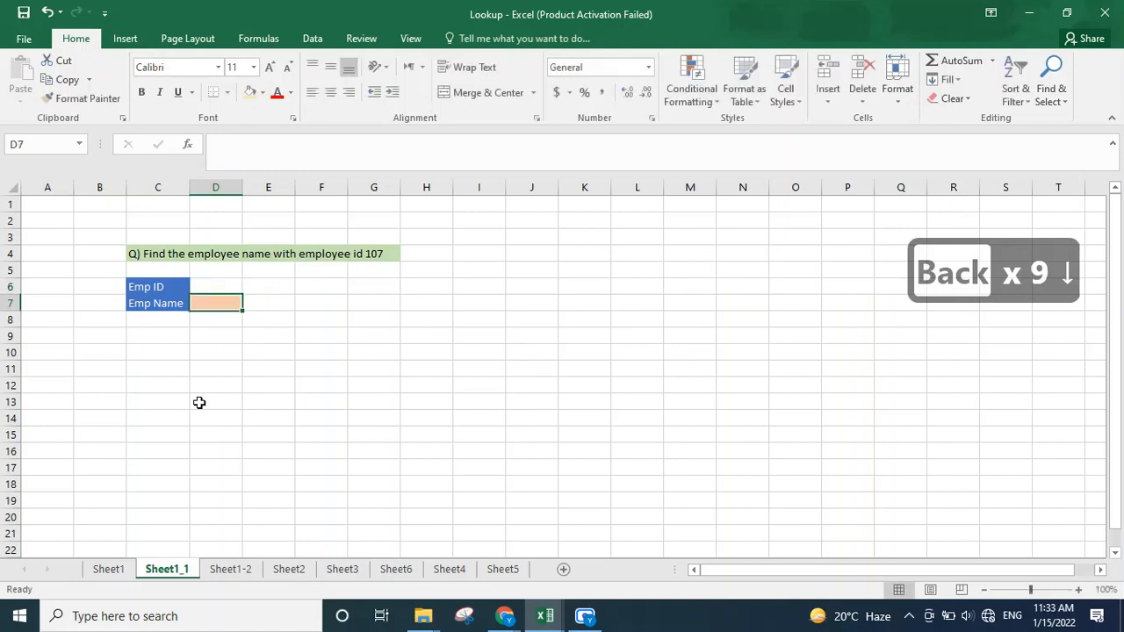
pyautogui.write('=')
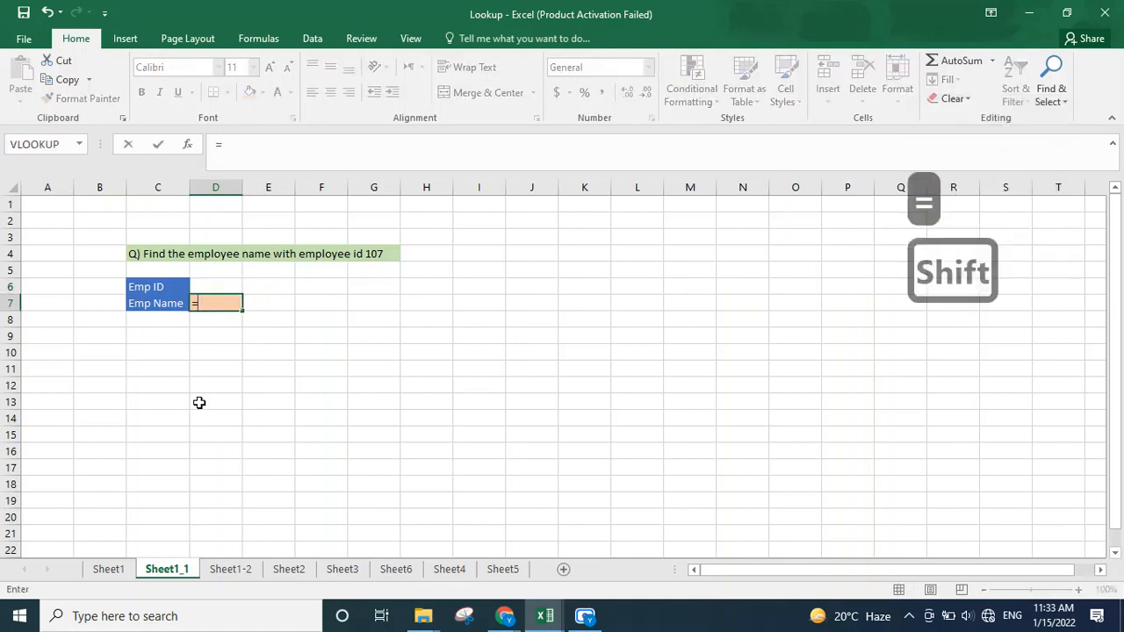
pyautogui.write('Vlook')
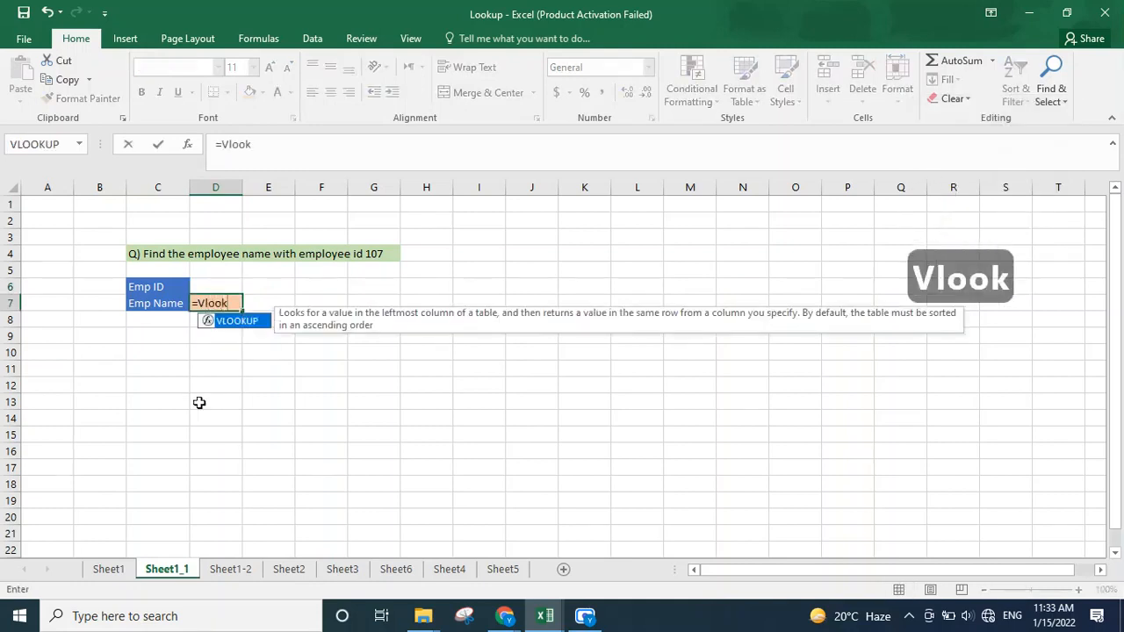
pyautogui.press('Tab')
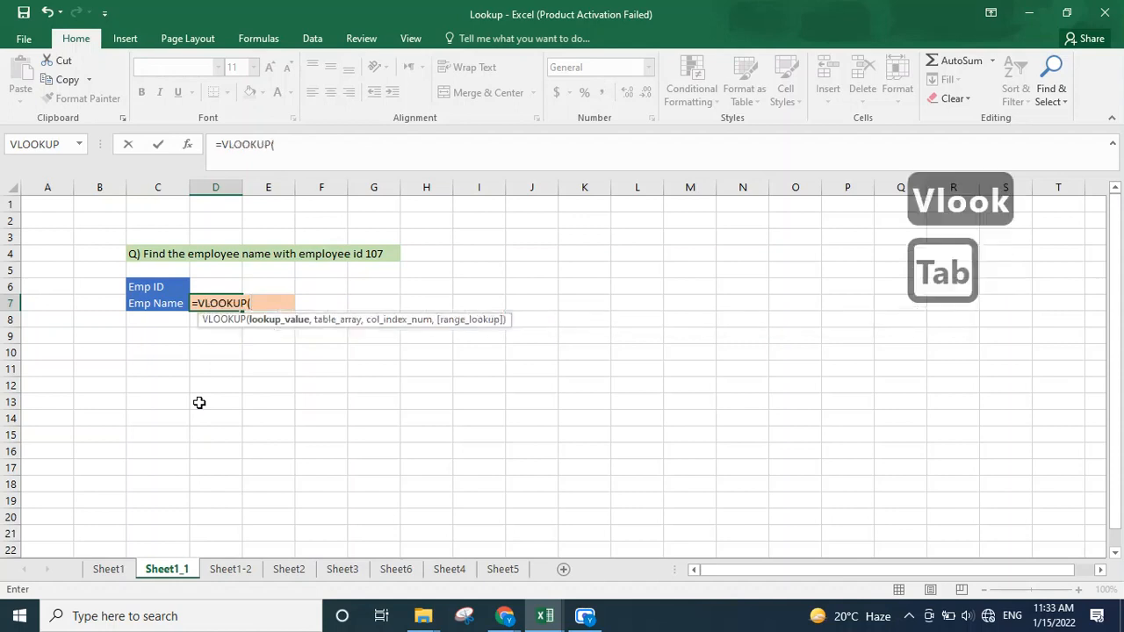
pyautogui.click(208, 287)
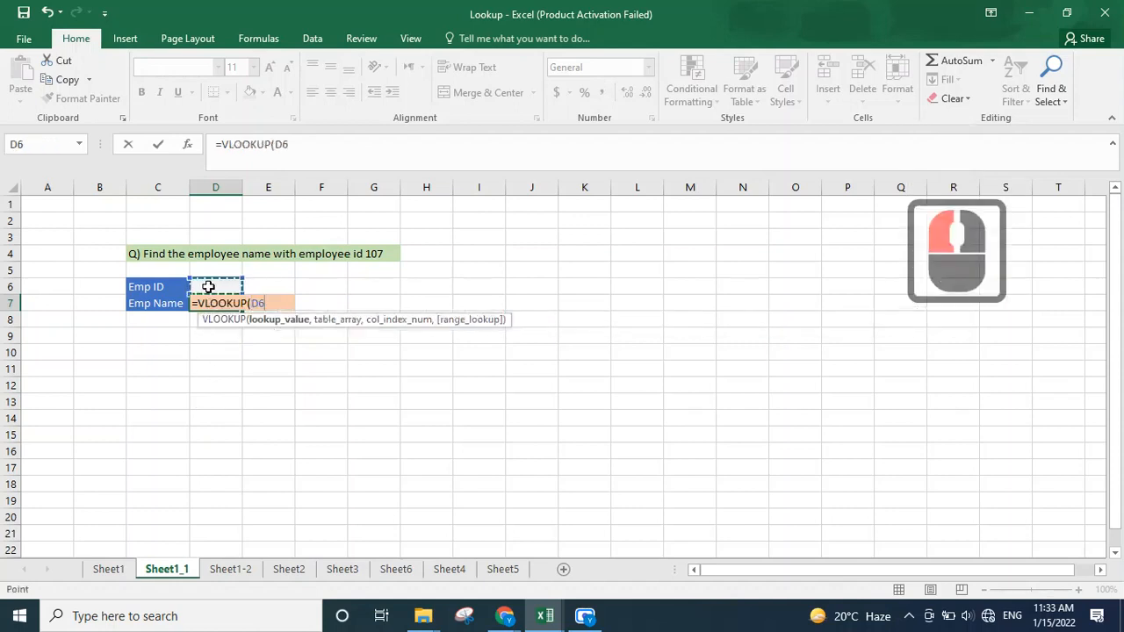
pyautogui.write(',')
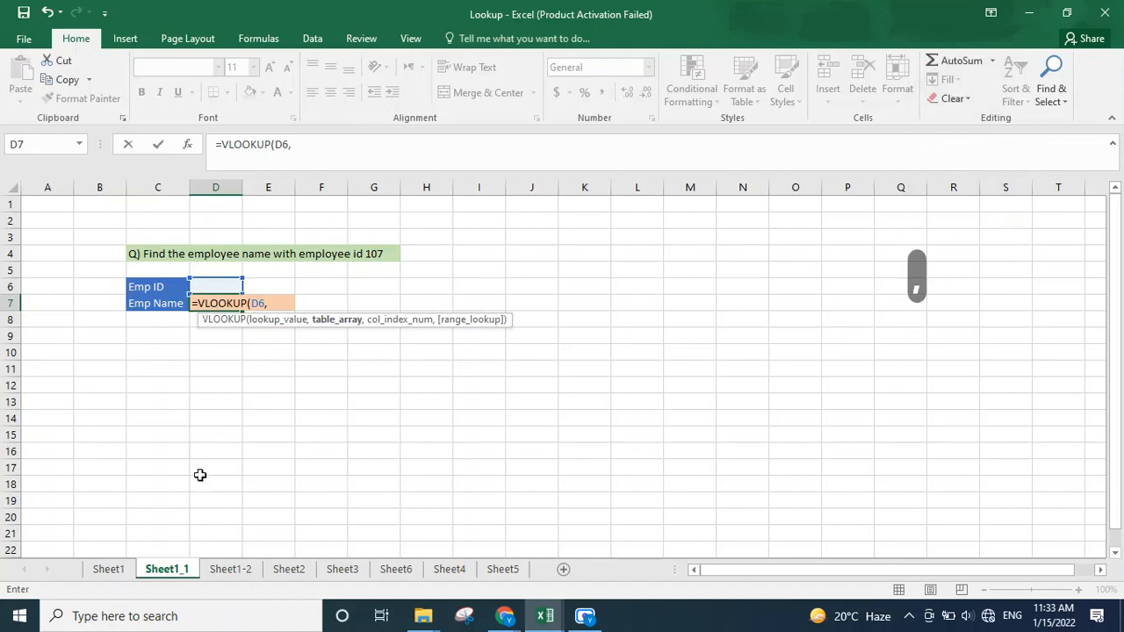
pyautogui.click(109, 569)
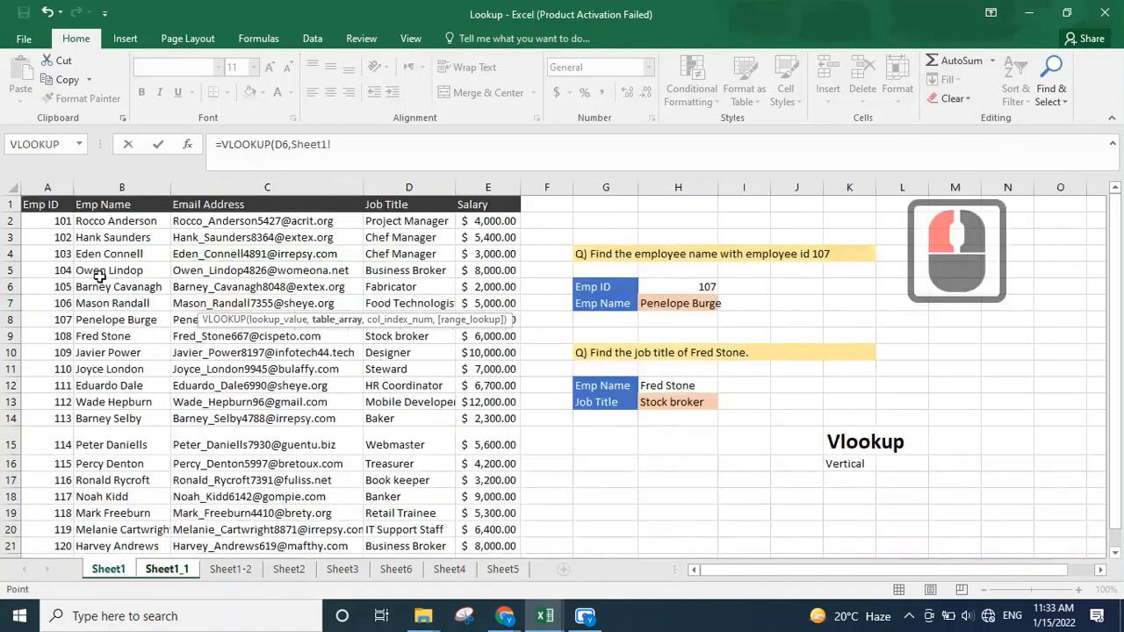
pyautogui.moveTo(62, 226); pyautogui.dragTo(489, 550)
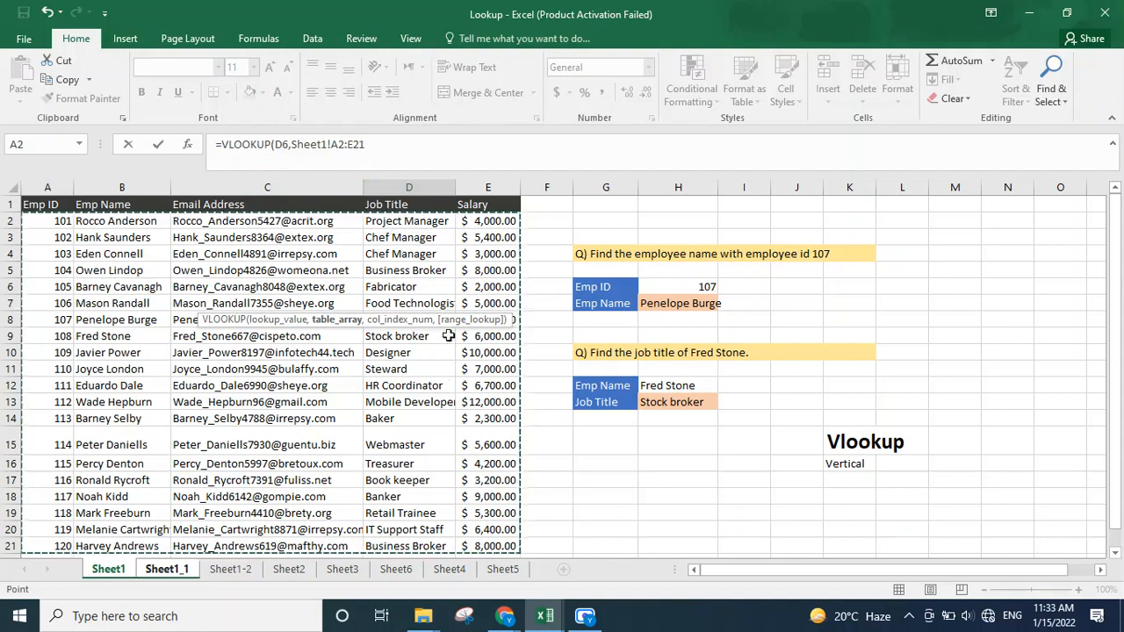
pyautogui.click(372, 146)
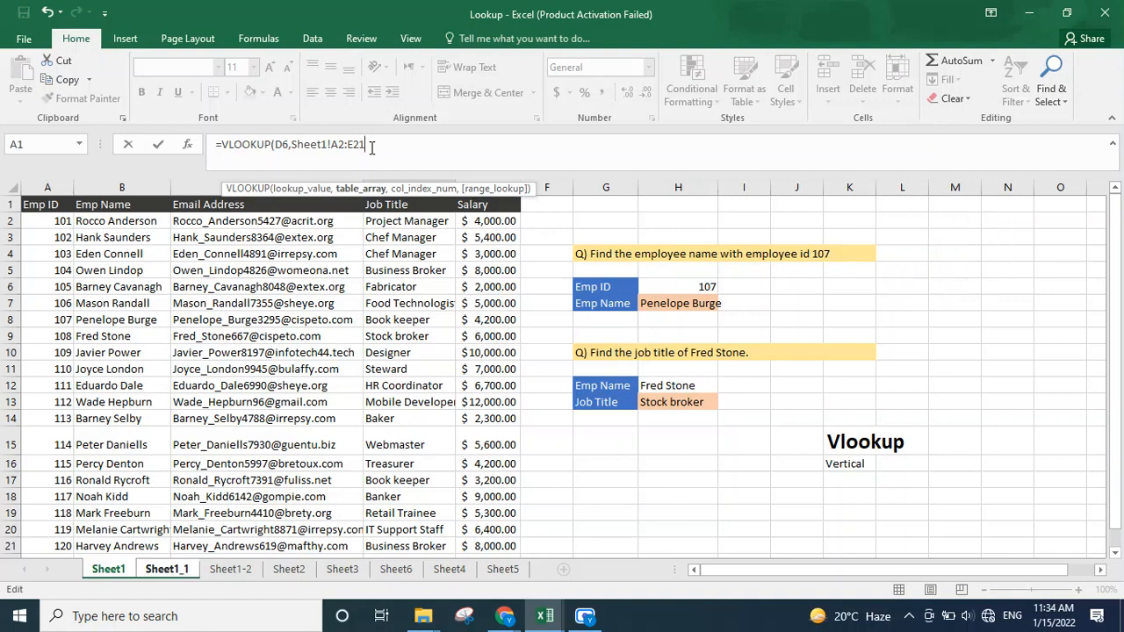
pyautogui.write(',')
pyautogui.write(',')
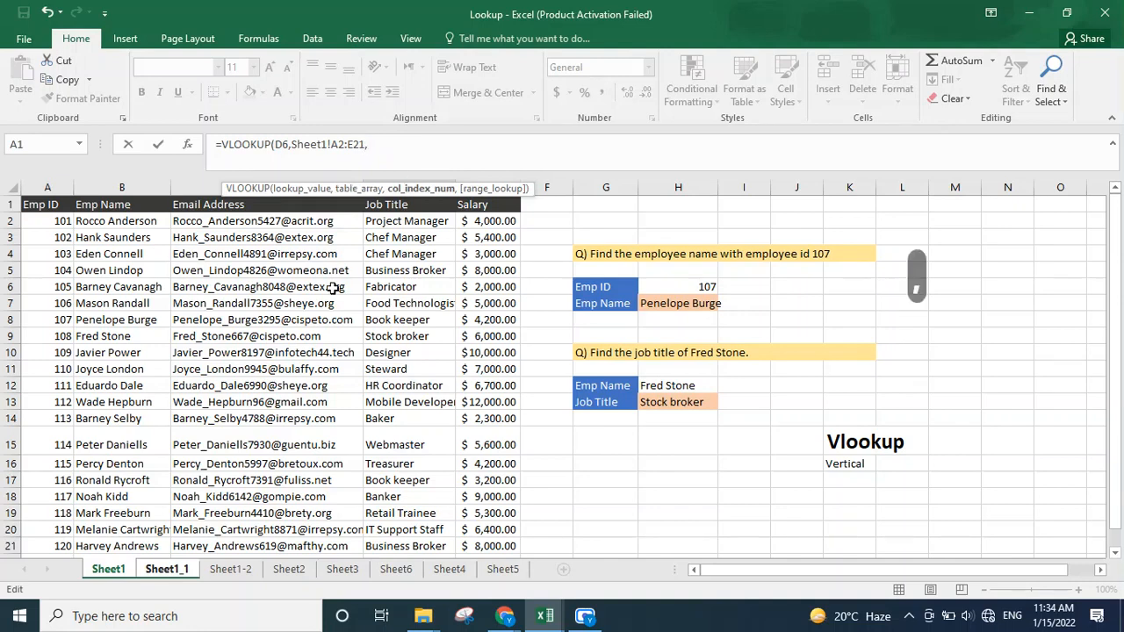
pyautogui.click(173, 575)
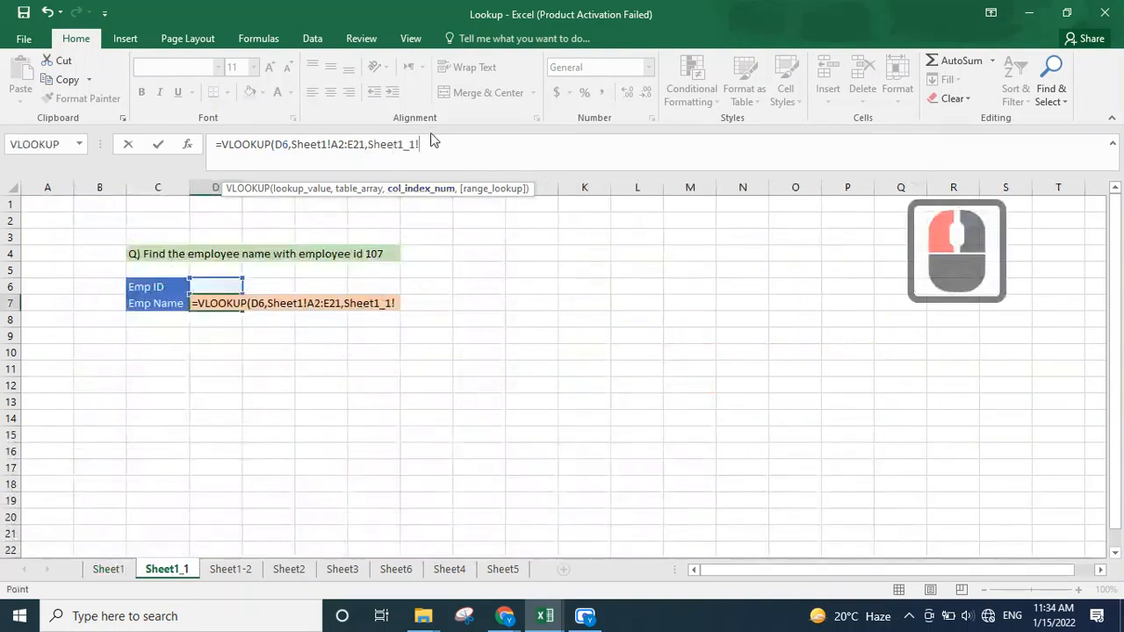
pyautogui.press('BackSpace')
pyautogui.press('BackSpace')
pyautogui.press('BackSpace')
pyautogui.press('BackSpace')
pyautogui.press('BackSpace')
pyautogui.press('BackSpace')
pyautogui.press('BackSpace')
pyautogui.press('BackSpace')
pyautogui.press('BackSpace')
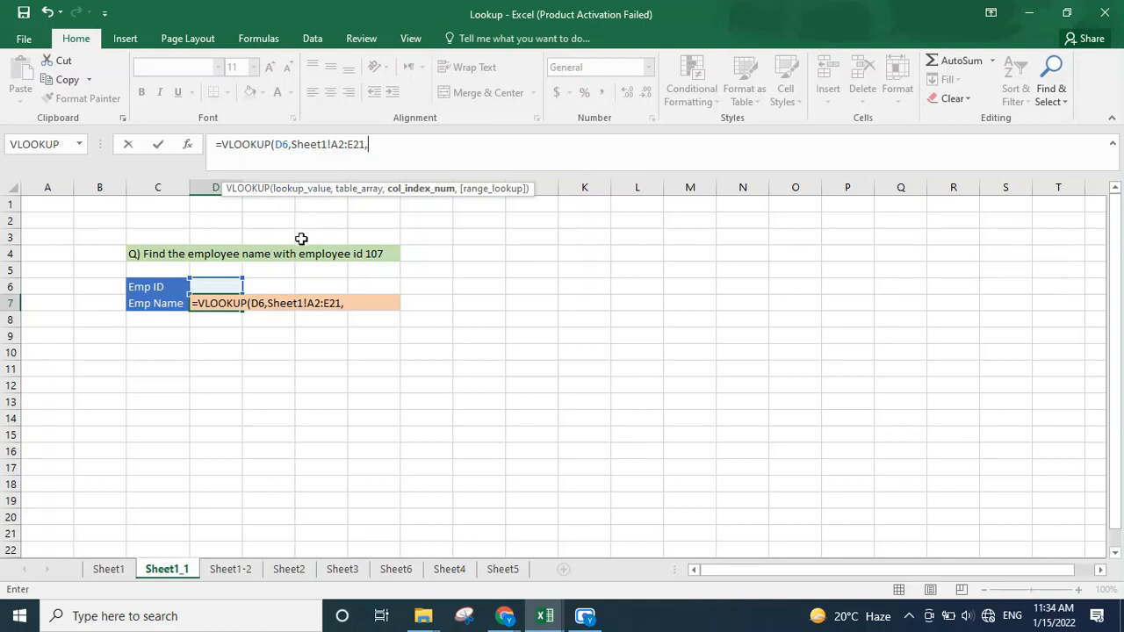
pyautogui.write(',')
pyautogui.press('BackSpace')
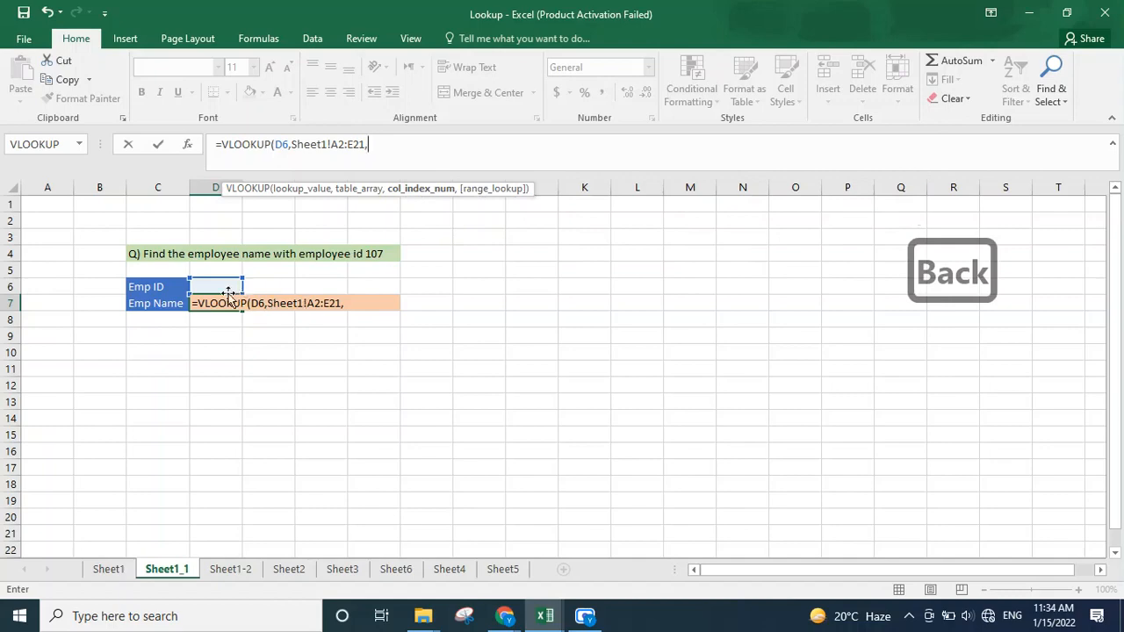
pyautogui.click(119, 571)
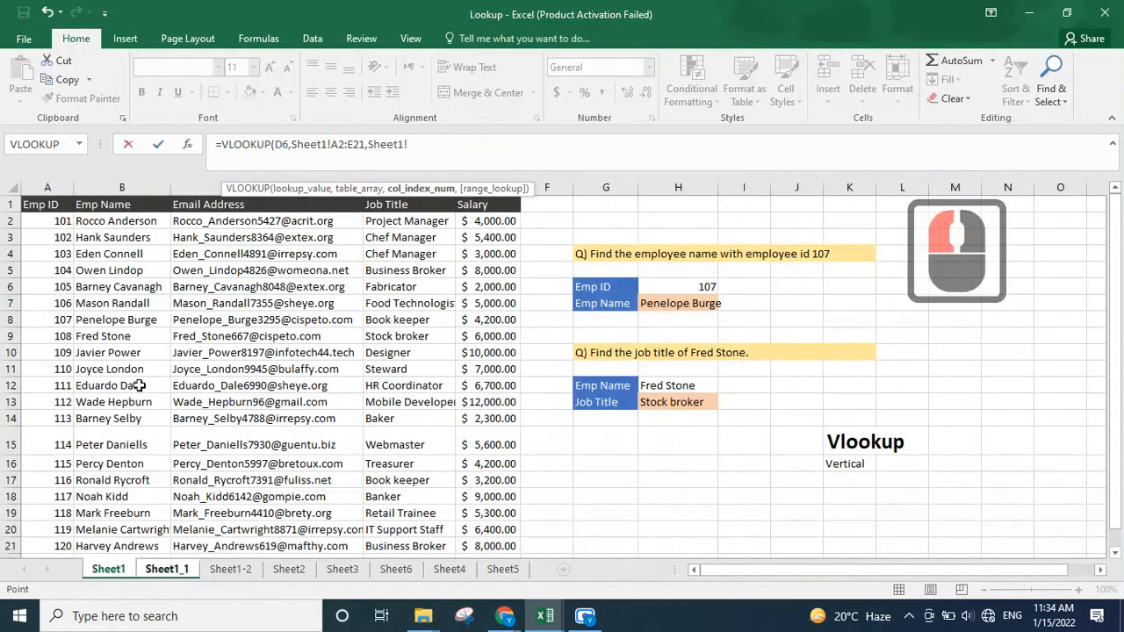
pyautogui.click(182, 569)
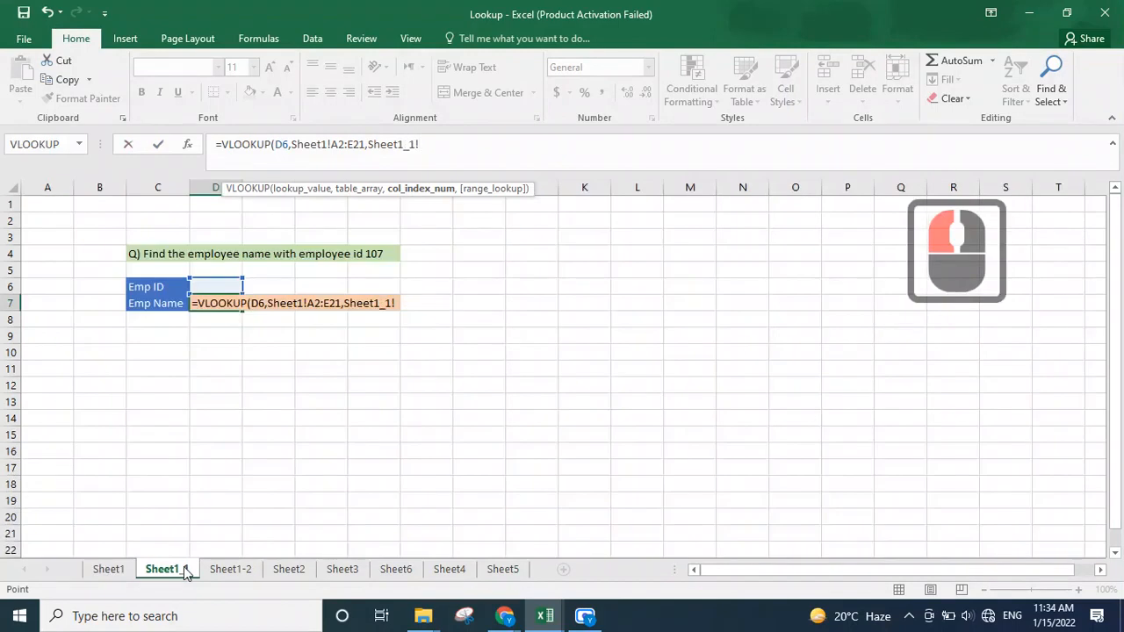
pyautogui.press('BackSpace')
pyautogui.press('BackSpace')
pyautogui.press('BackSpace')
pyautogui.press('BackSpace')
pyautogui.press('BackSpace')
pyautogui.press('BackSpace')
pyautogui.press('BackSpace')
pyautogui.press('BackSpace')
pyautogui.press('BackSpace')
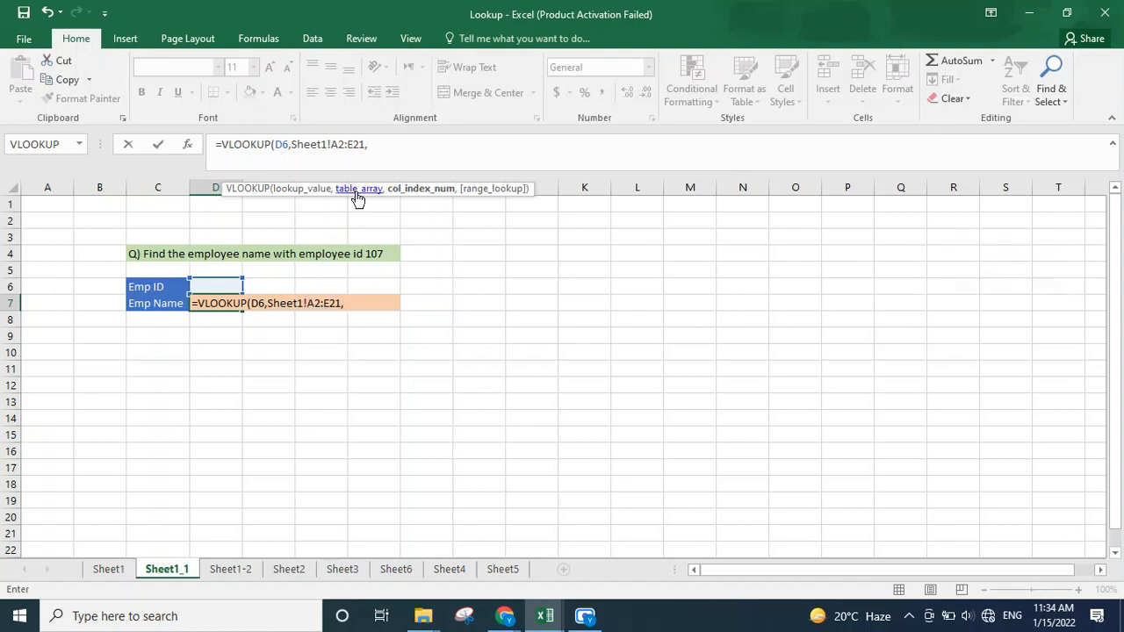
# Step: Finish the formula with column index 2 and exact match 0, giving =VLOOKUP(D6,Sheet1!A2:E21,2,0)
pyautogui.write('2')
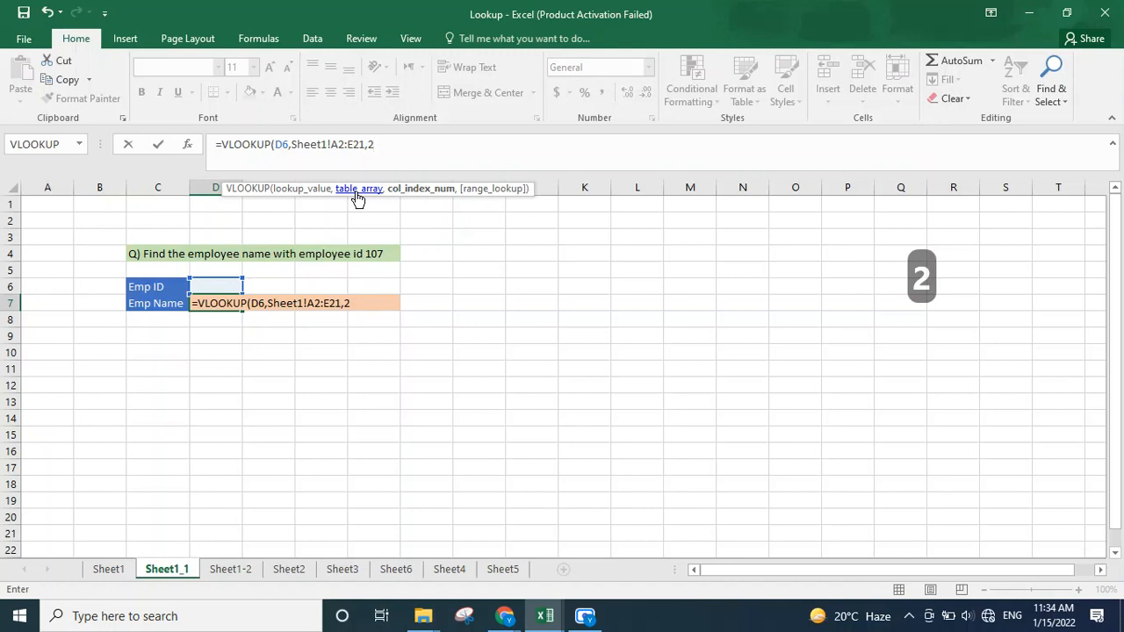
pyautogui.write(',')
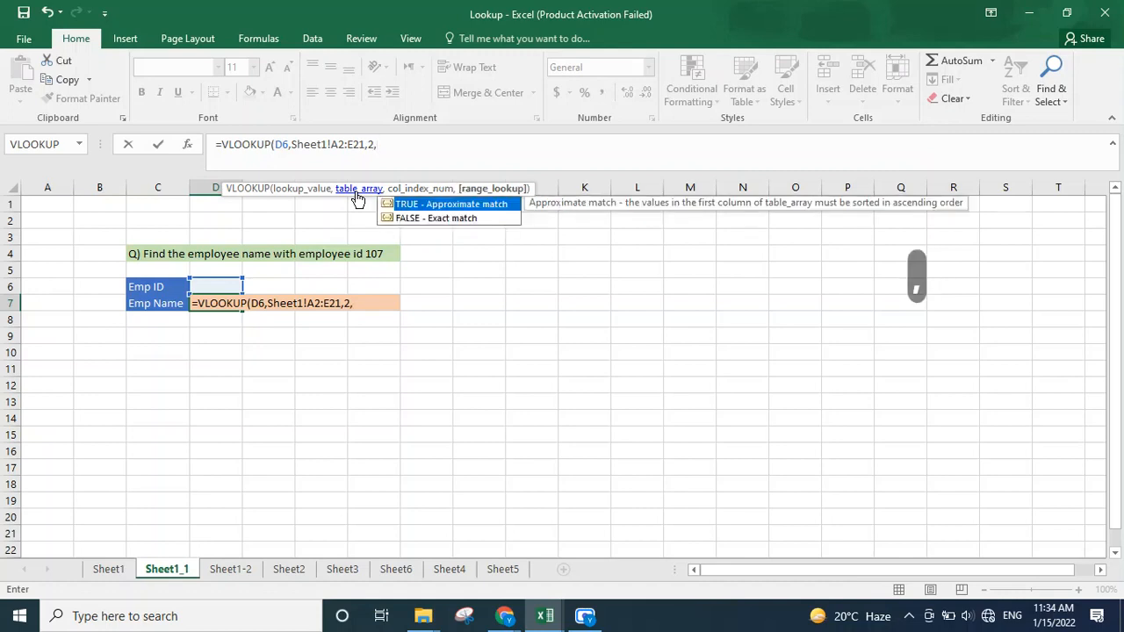
pyautogui.write('0')
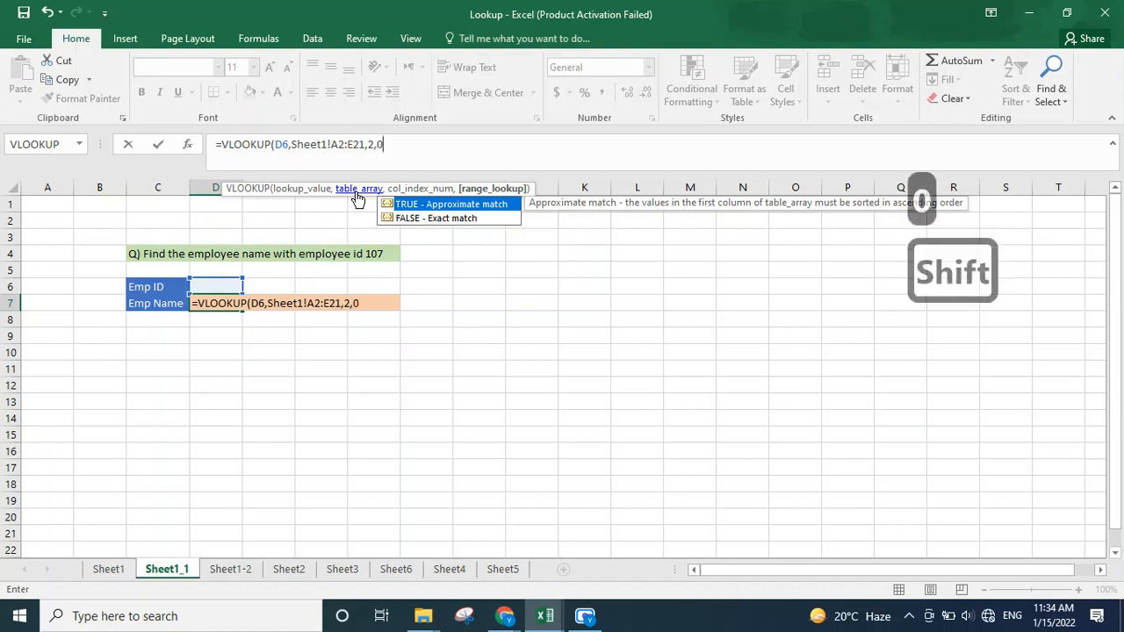
pyautogui.write(')')
pyautogui.press('Return')
# Step: Enter 107 as the Emp ID in cell D6
pyautogui.press('Up')
pyautogui.press('Up')
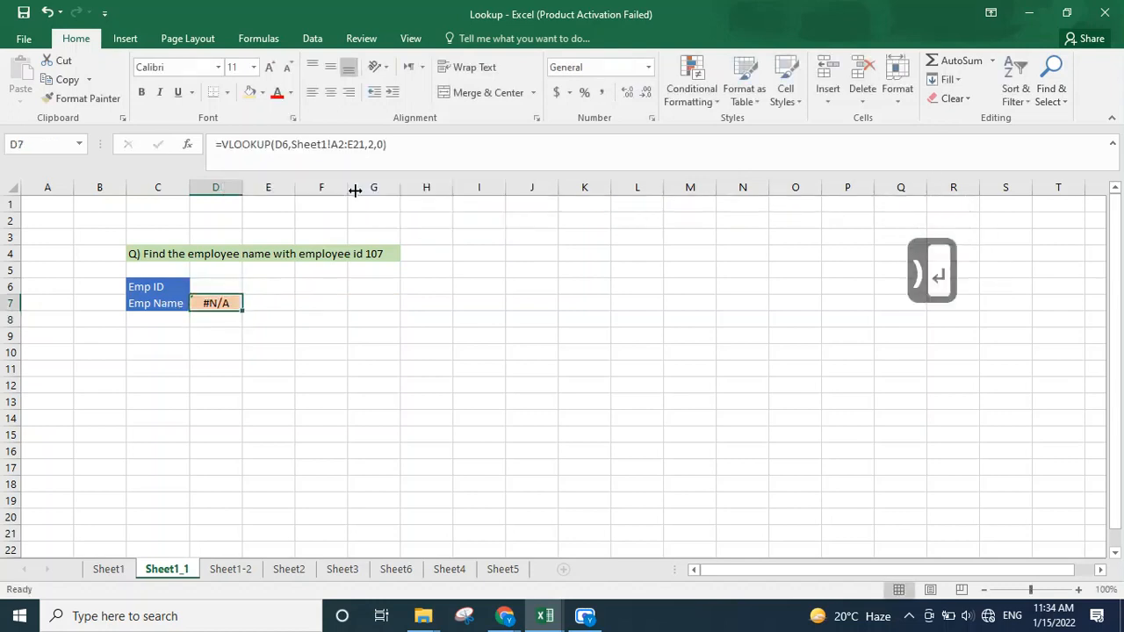
pyautogui.write('10')
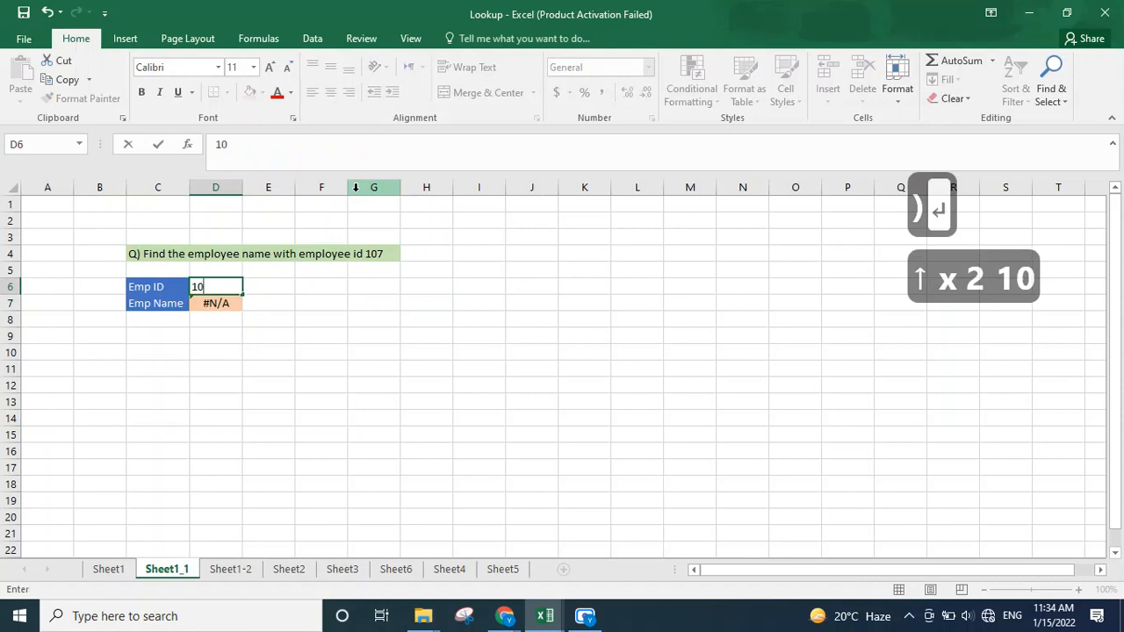
pyautogui.write('7')
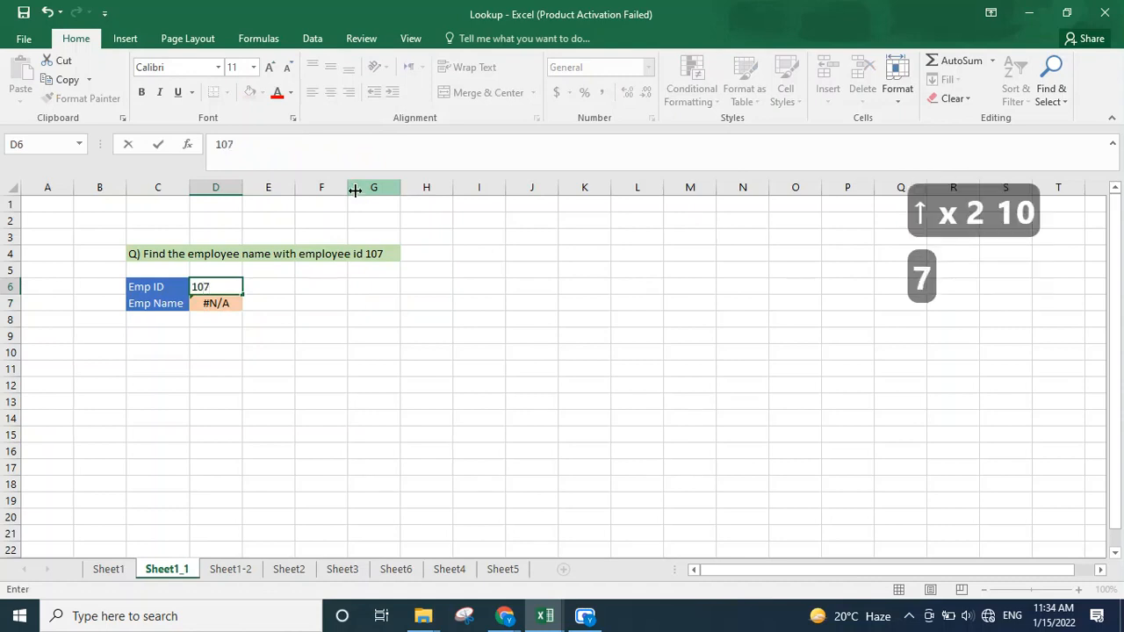
pyautogui.press('Return')
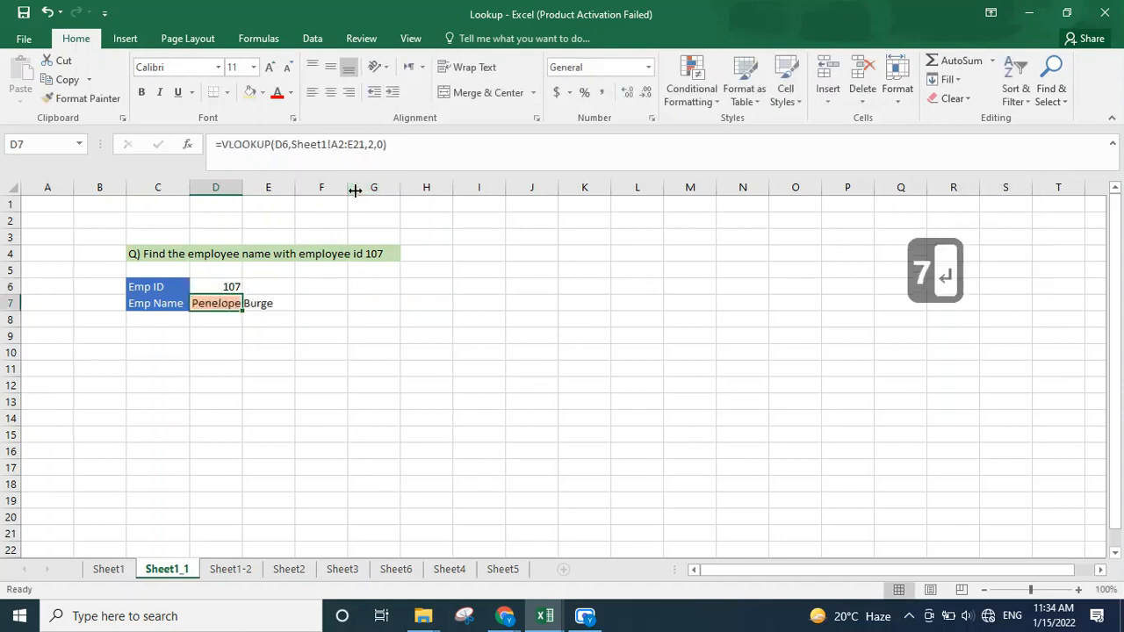
# Step: Change the Emp ID in D6 to 101
pyautogui.press('Up')
pyautogui.write('10')
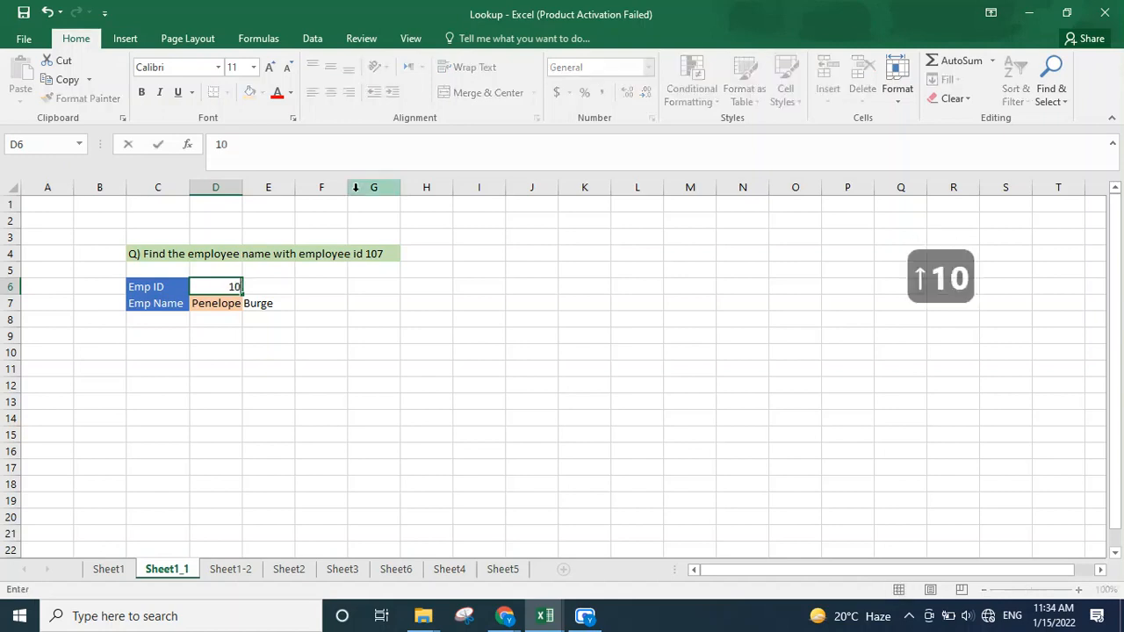
pyautogui.write('1')
pyautogui.press('Return')
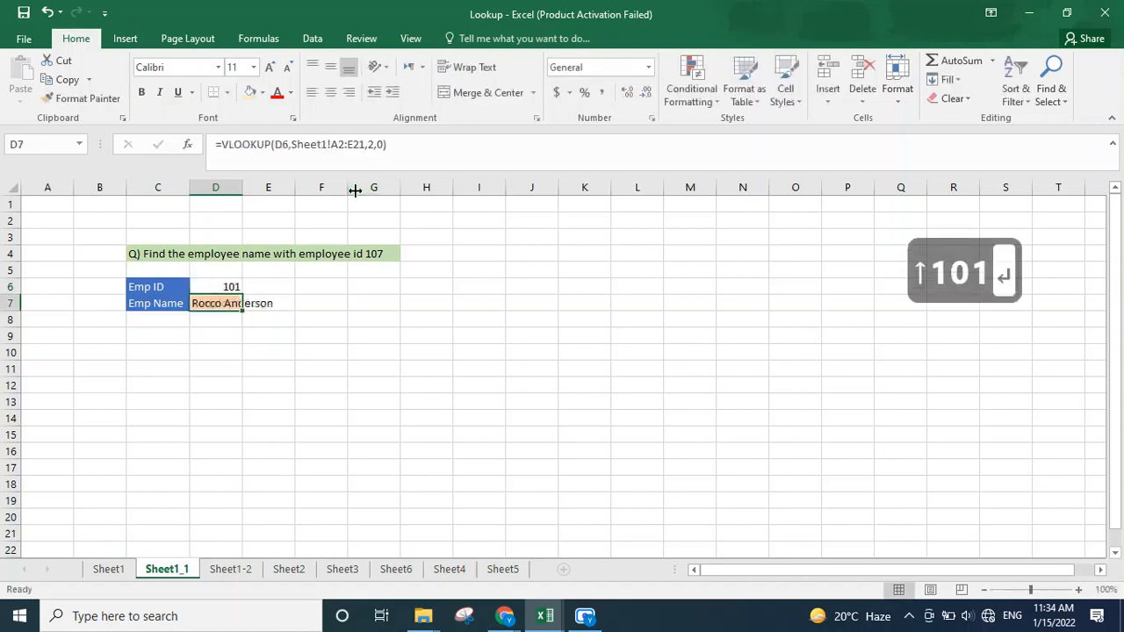
pyautogui.press('Down')
pyautogui.press('Down')
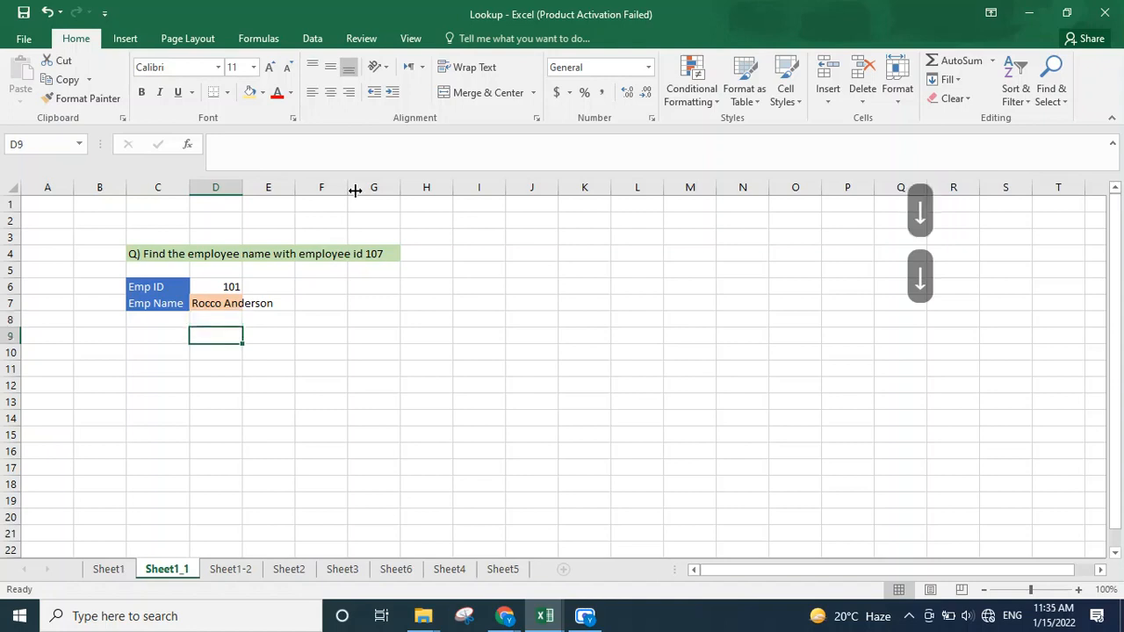
pyautogui.press('Down')
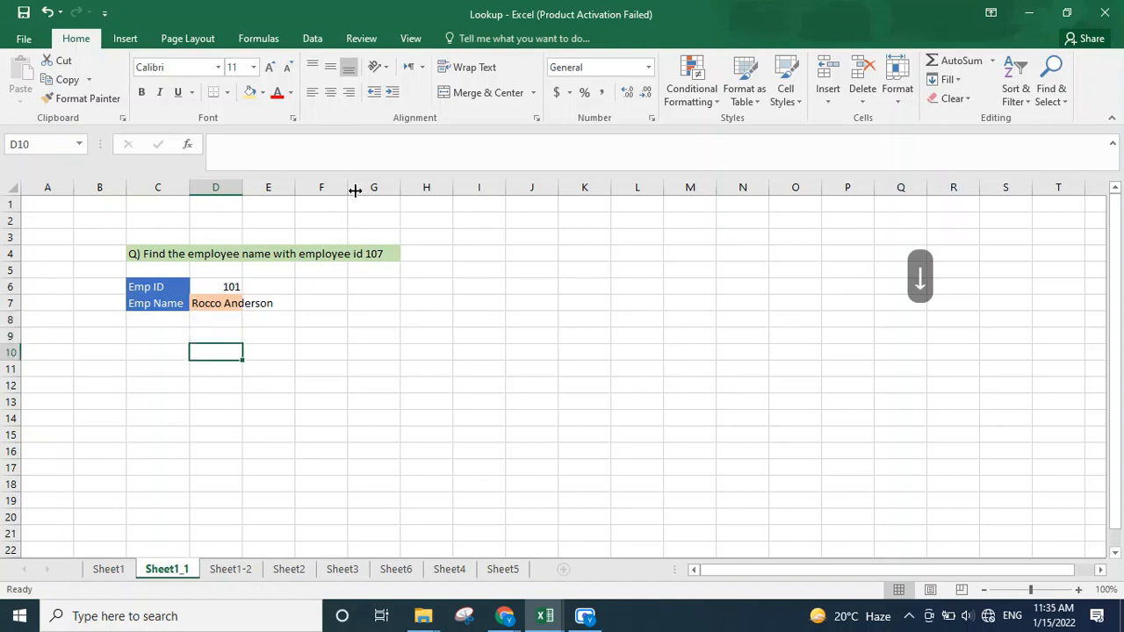
pyautogui.press('Down')
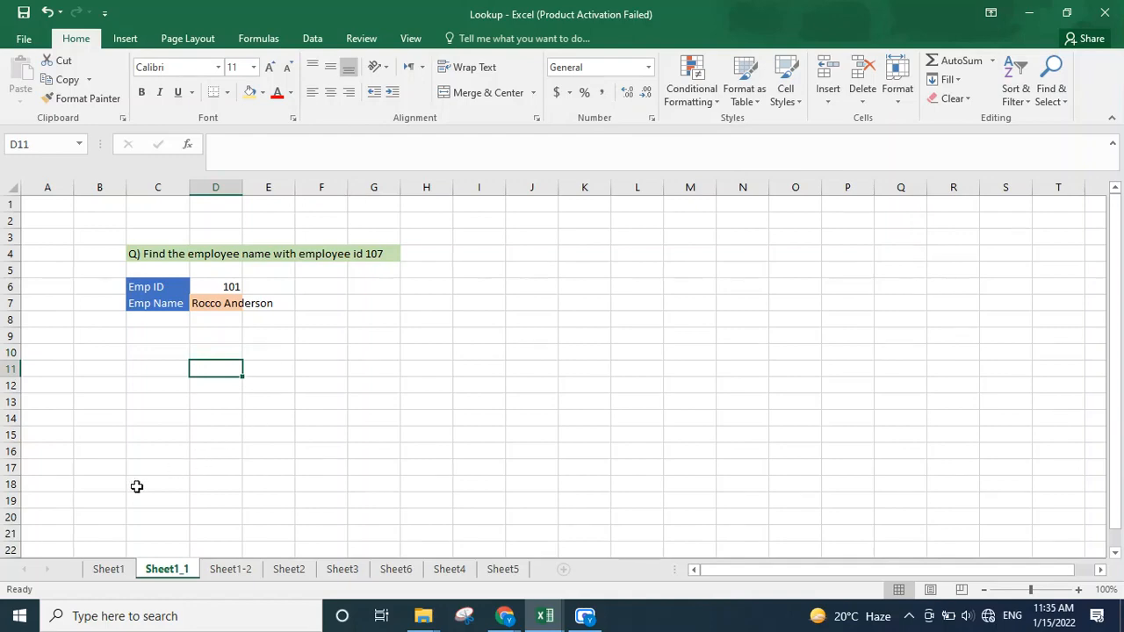
# Step: On Sheet1-2, apply an Above Average conditional format with Light Red Fill with Dark Red Text to the Salary cells E2:E21
pyautogui.click(107, 569)
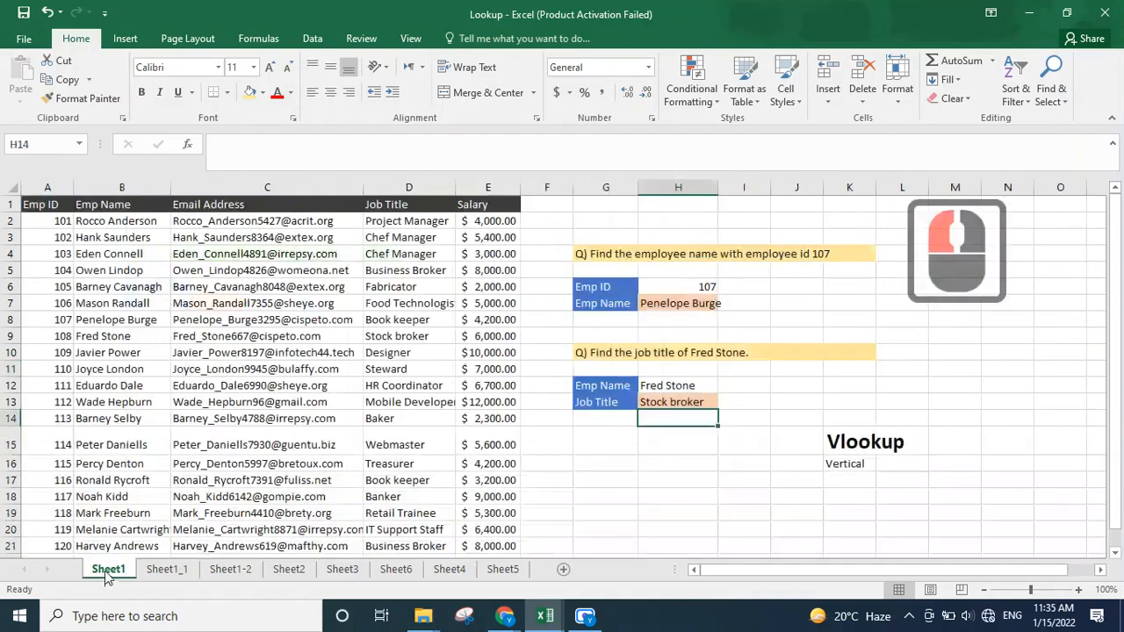
pyautogui.click(226, 570)
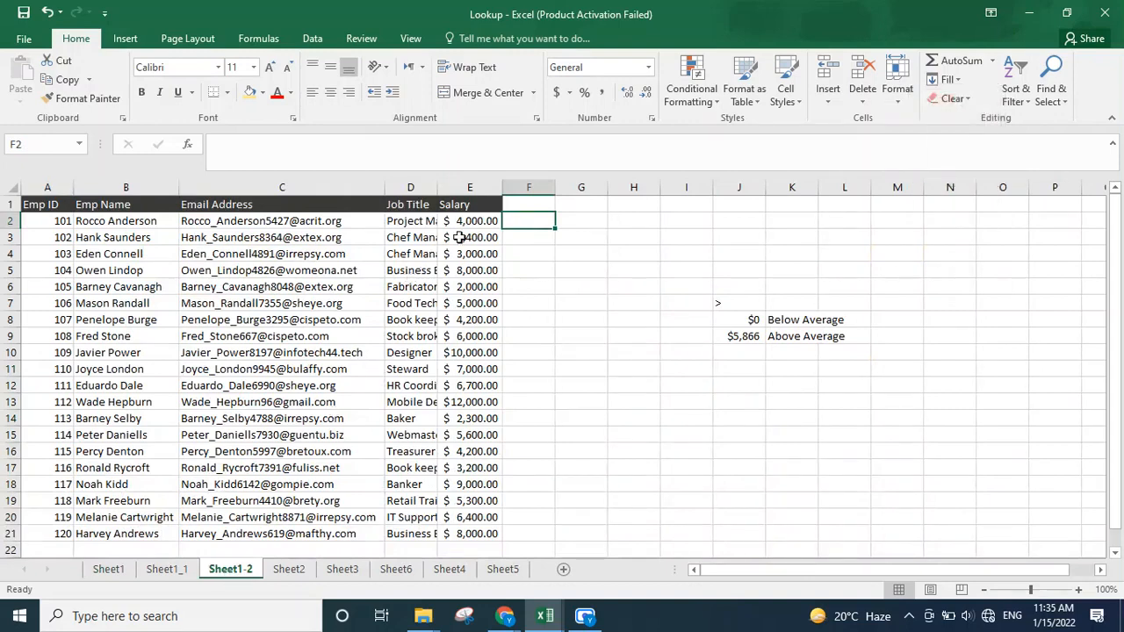
pyautogui.moveTo(475, 220); pyautogui.dragTo(497, 541)
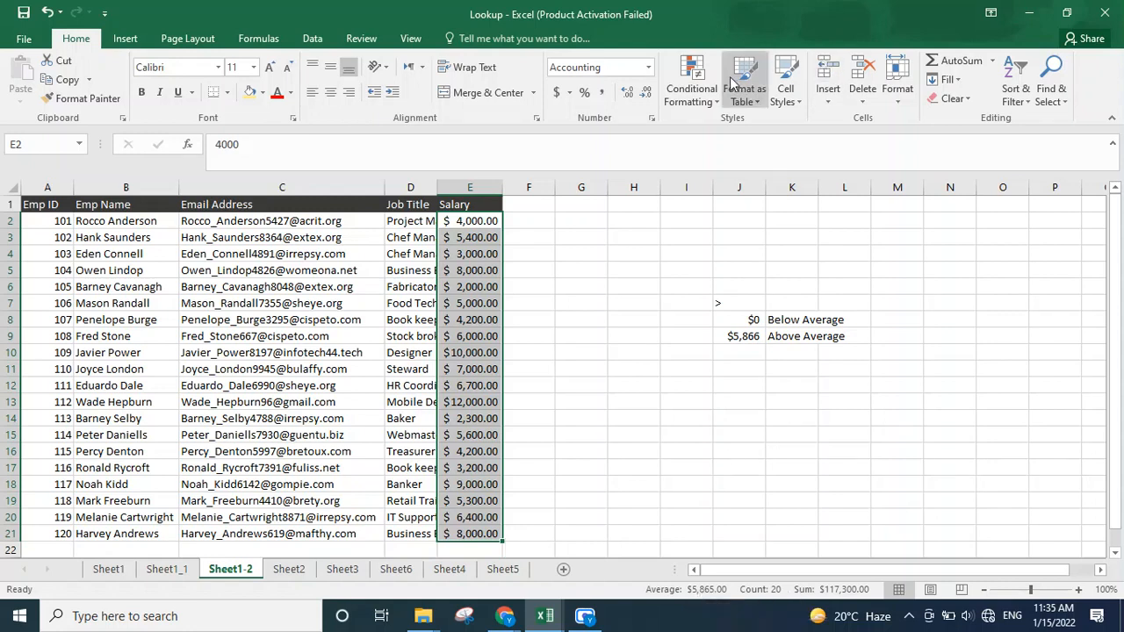
pyautogui.click(691, 84)
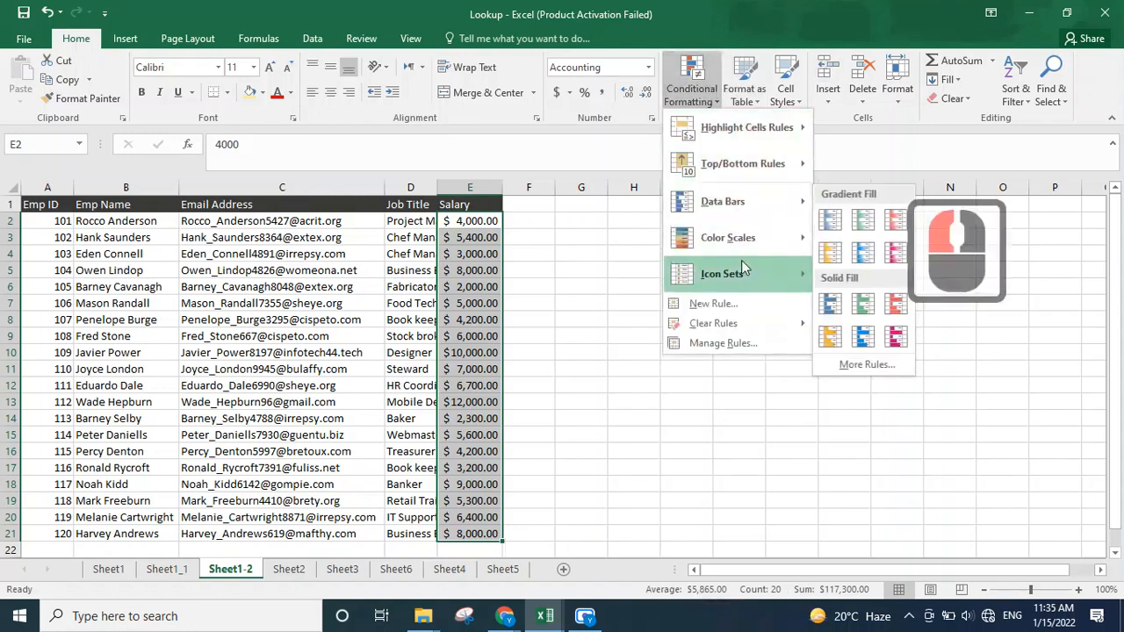
pyautogui.moveTo(754, 168)
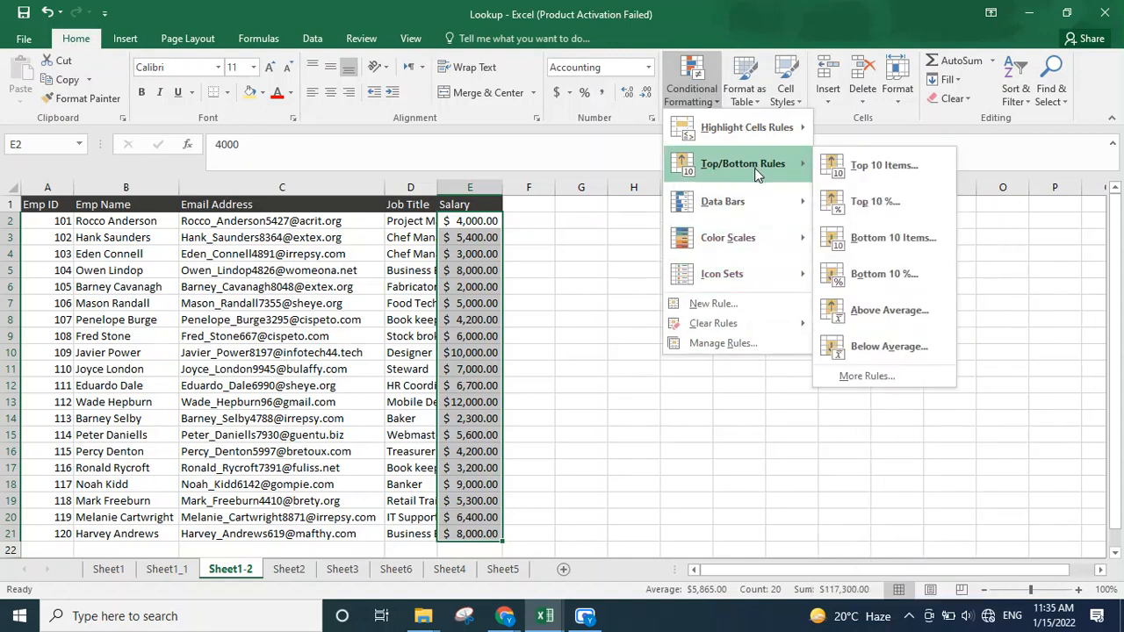
pyautogui.click(847, 309)
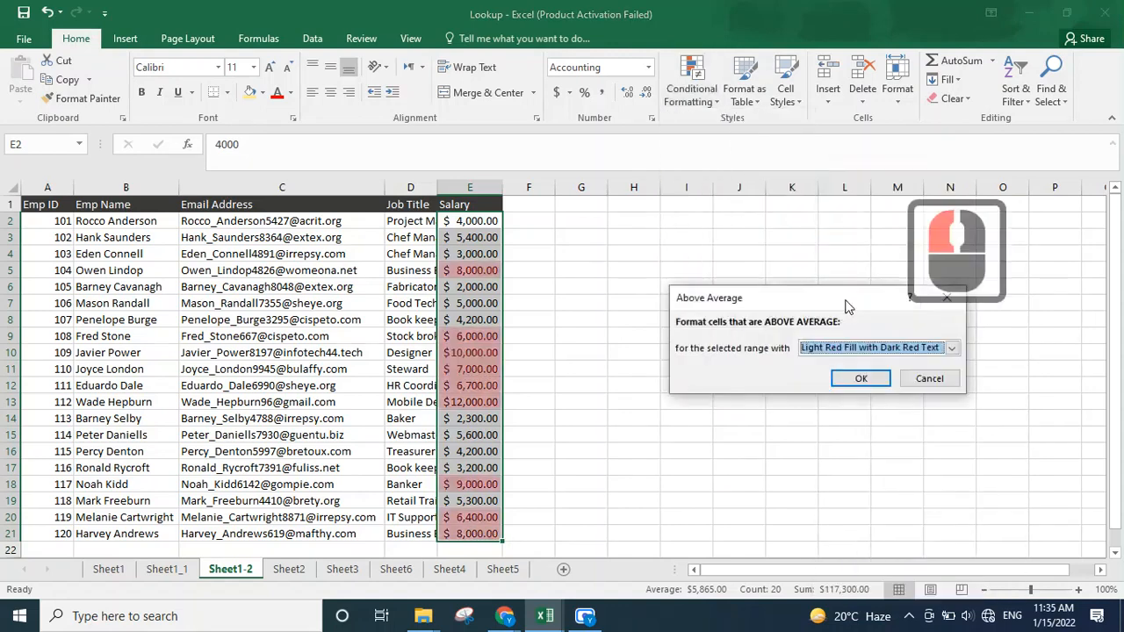
pyautogui.click(834, 379)
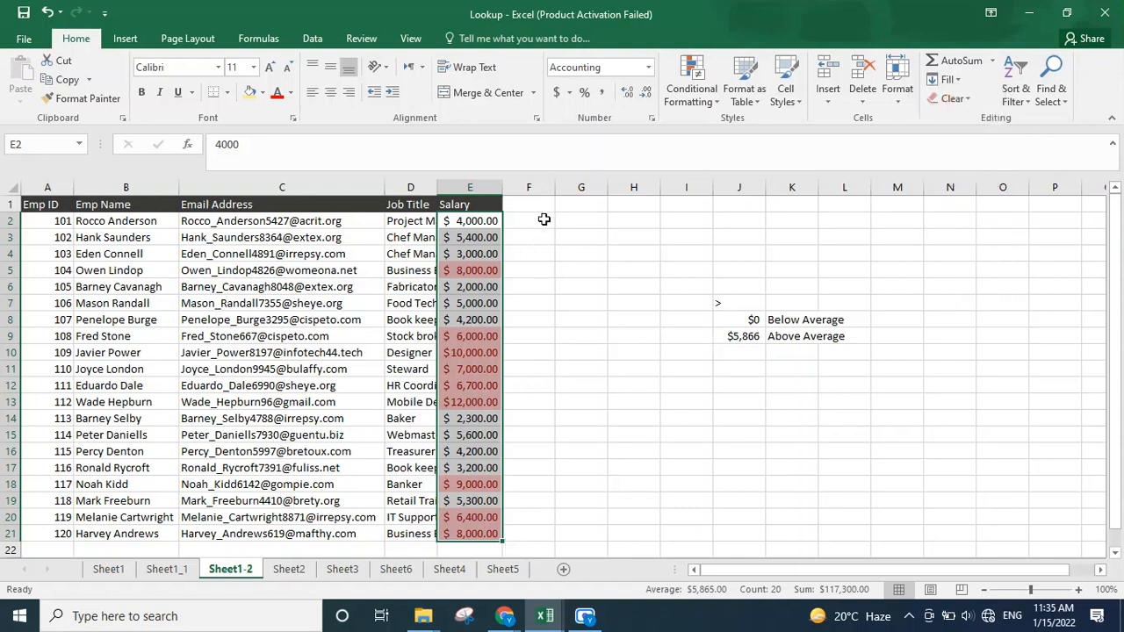
# Step: Inspect the average threshold values in J8:J9 and their Below Average and Above Average labels
pyautogui.moveTo(541, 218); pyautogui.dragTo(540, 534)
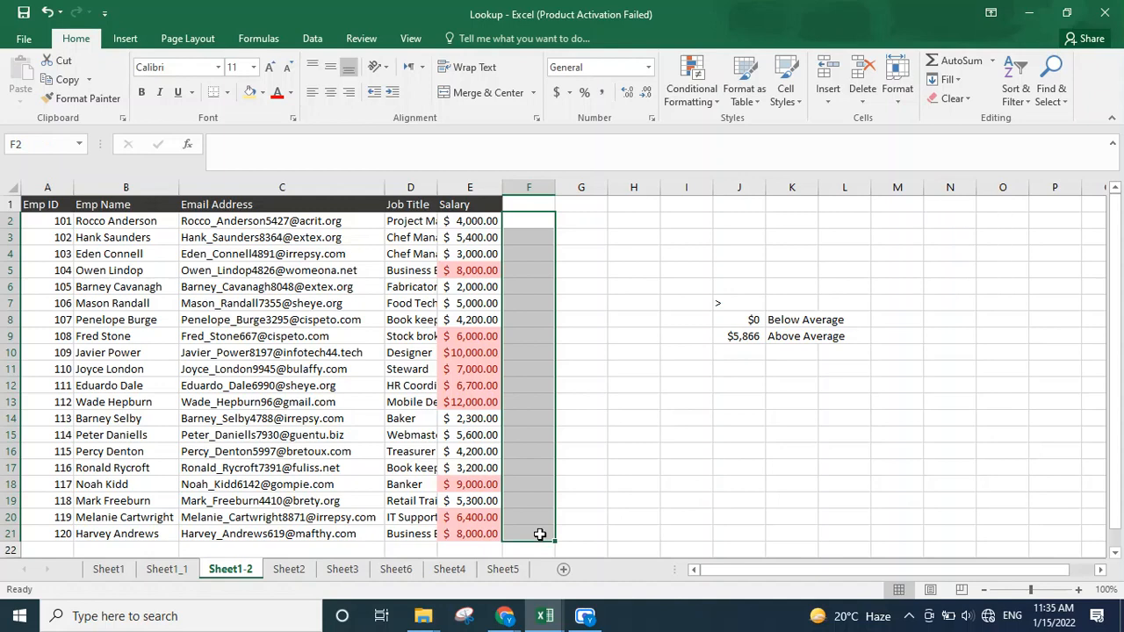
pyautogui.click(739, 322)
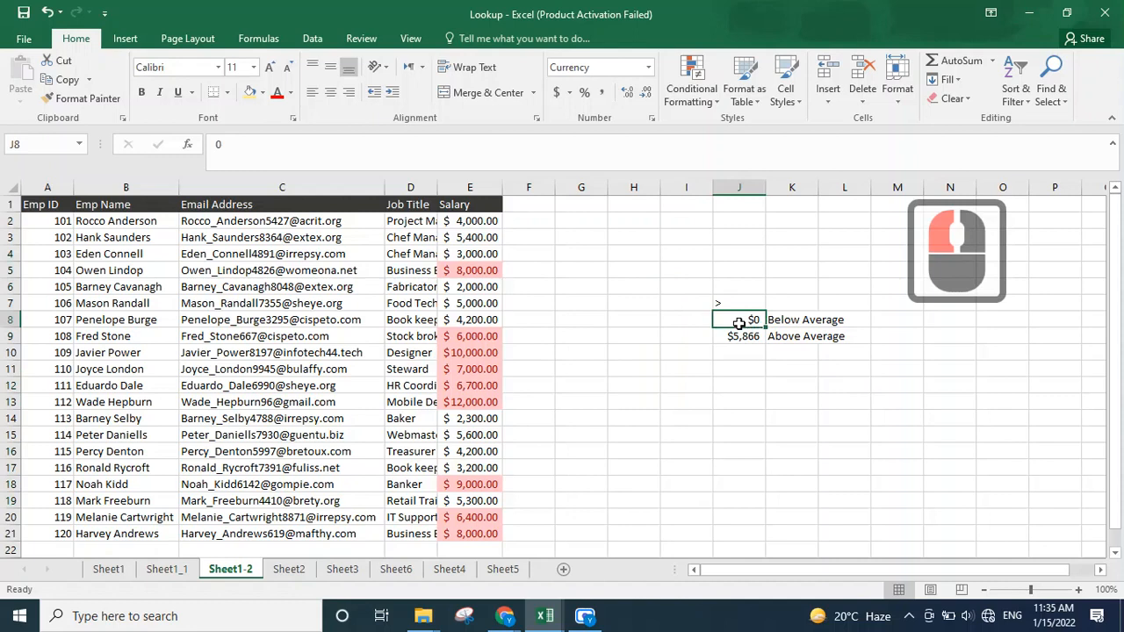
pyautogui.press('Left')
pyautogui.press('Right')
pyautogui.press('Down')
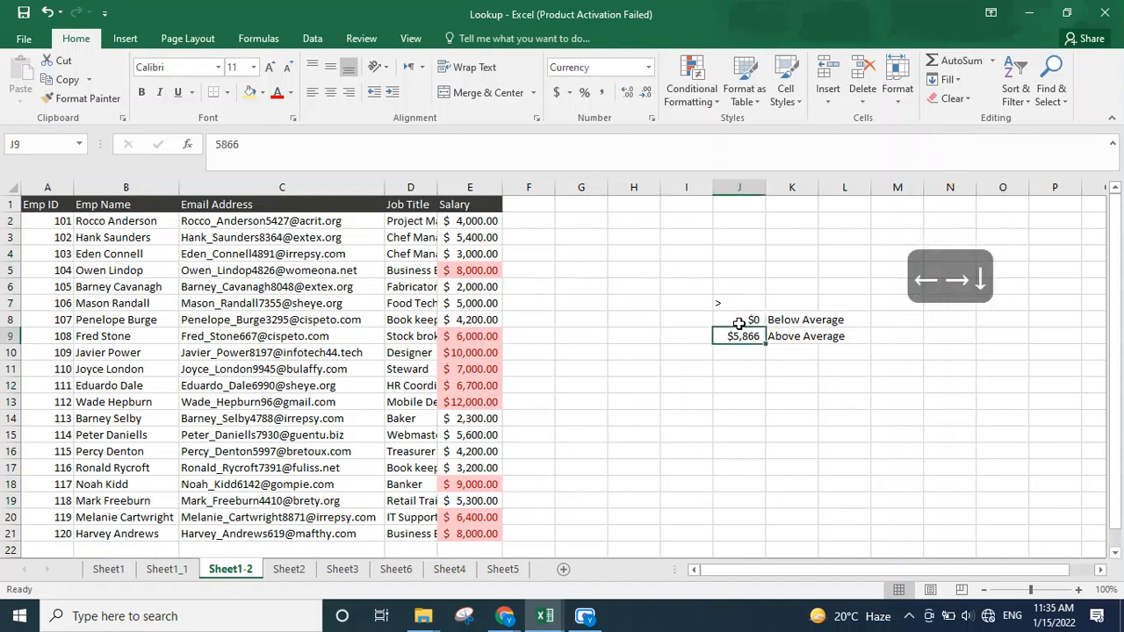
pyautogui.click(739, 322)
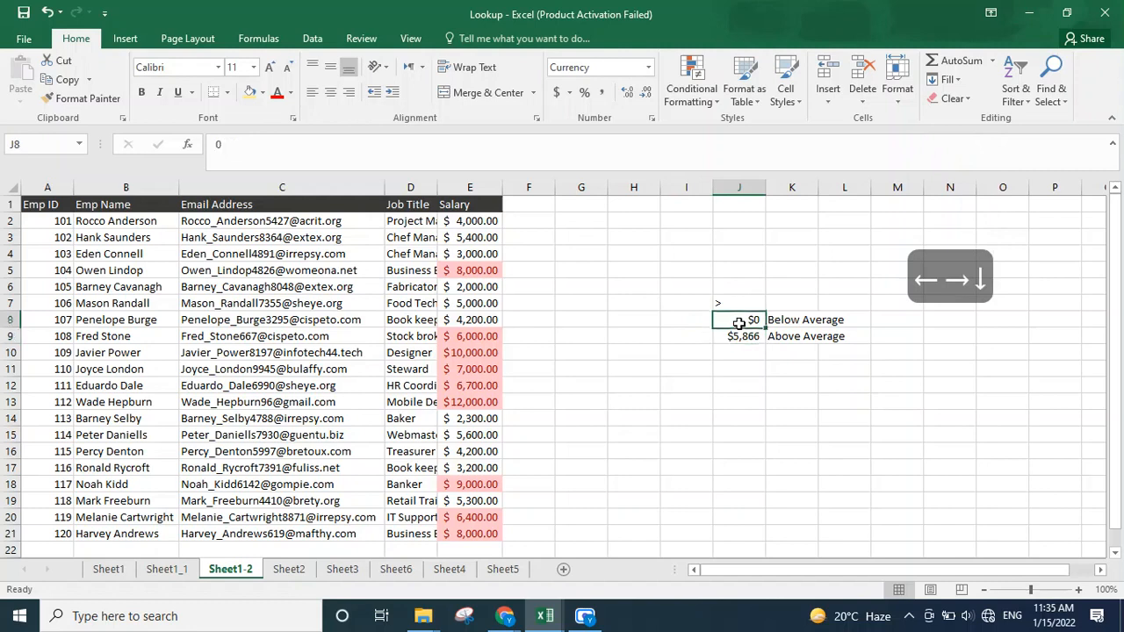
pyautogui.press('Right')
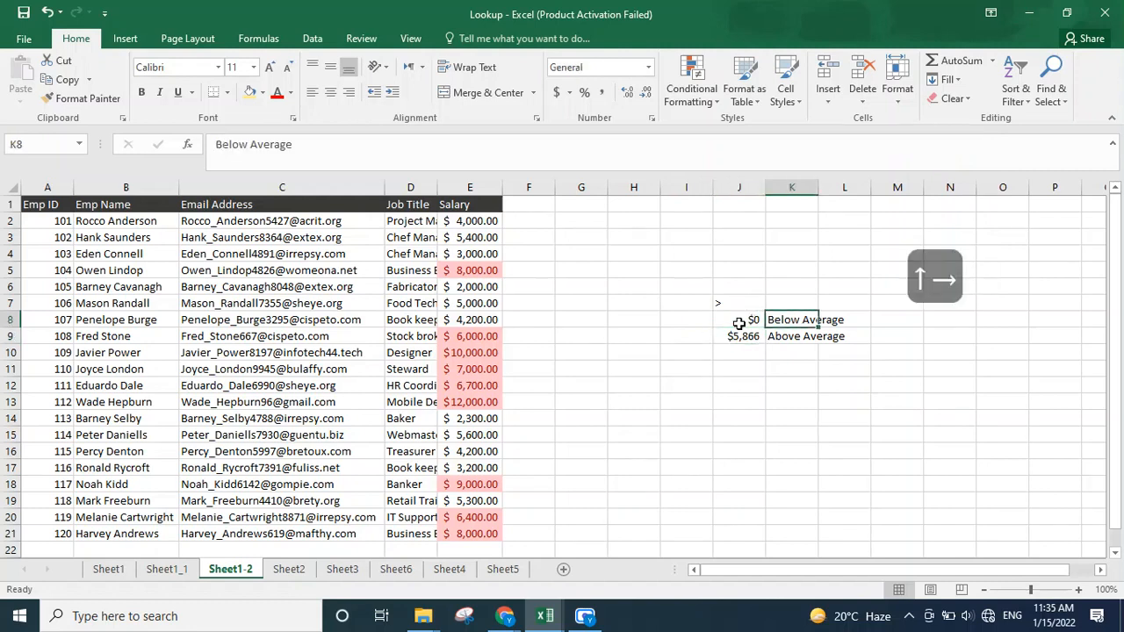
pyautogui.press('Left')
pyautogui.press('Down')
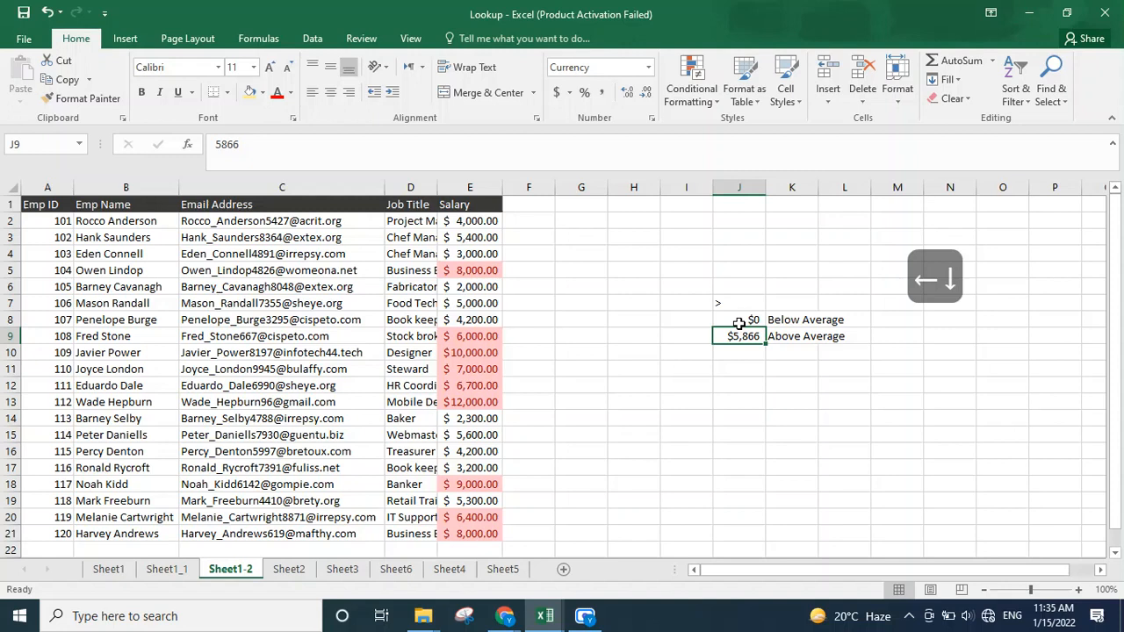
pyautogui.press('Right')
pyautogui.press('Left')
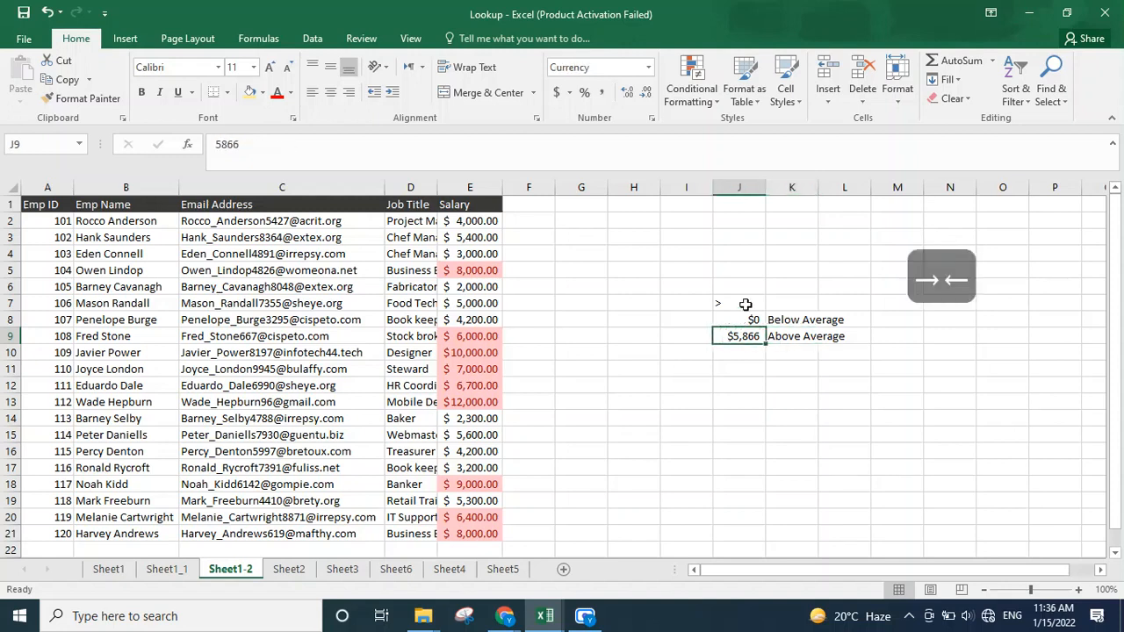
# Step: Insert a blank column before the threshold values and another between the values and their labels
pyautogui.click(742, 188)
pyautogui.rightClick(757, 190)
pyautogui.click(795, 303)
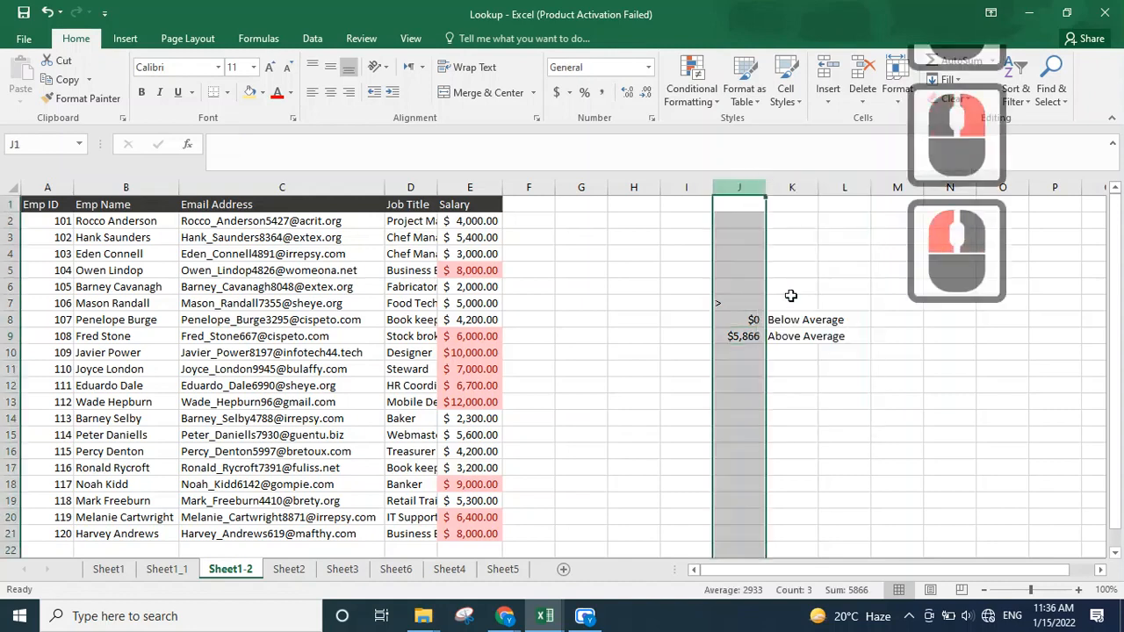
pyautogui.click(845, 198)
pyautogui.click(845, 188)
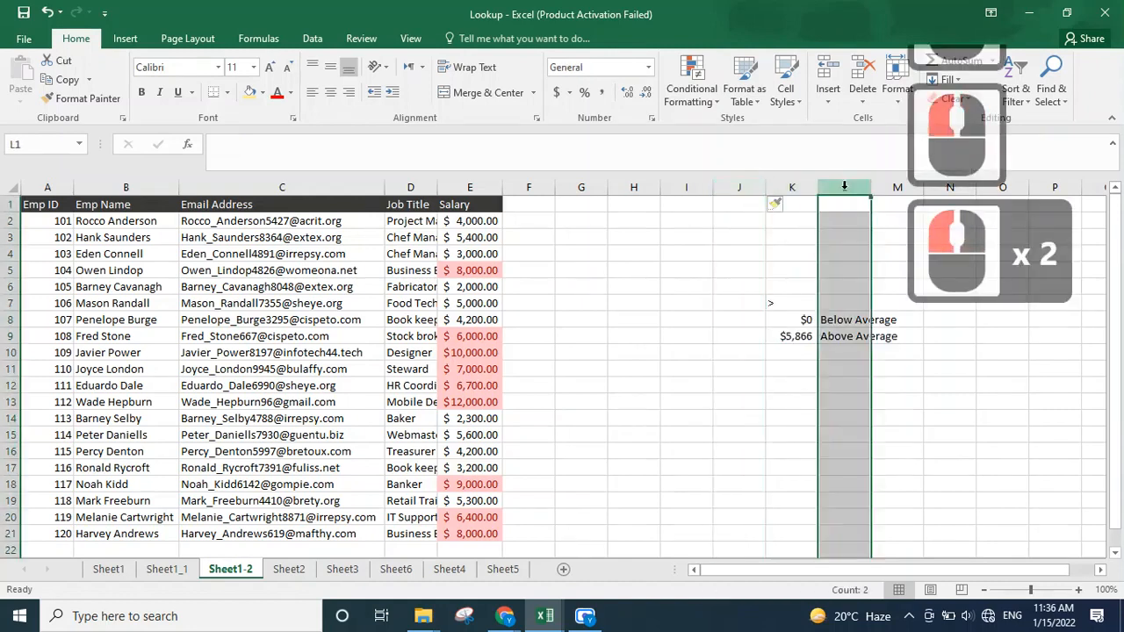
pyautogui.rightClick(845, 190)
pyautogui.click(868, 297)
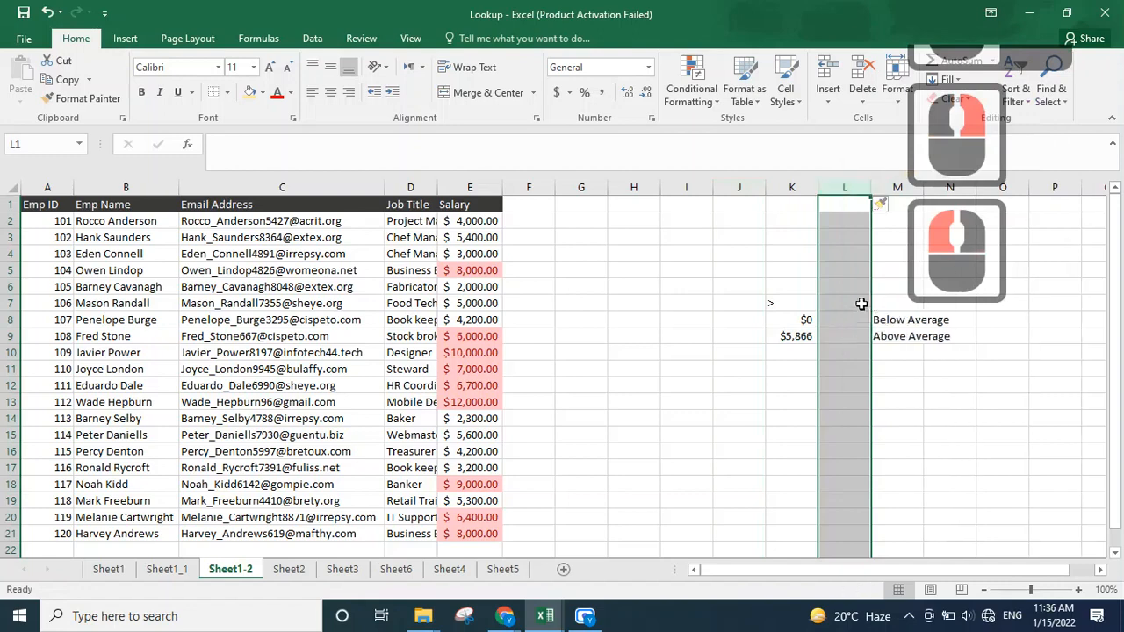
# Step: Enter the salary range label 0-5865 in cell L8
pyautogui.doubleClick(854, 318)
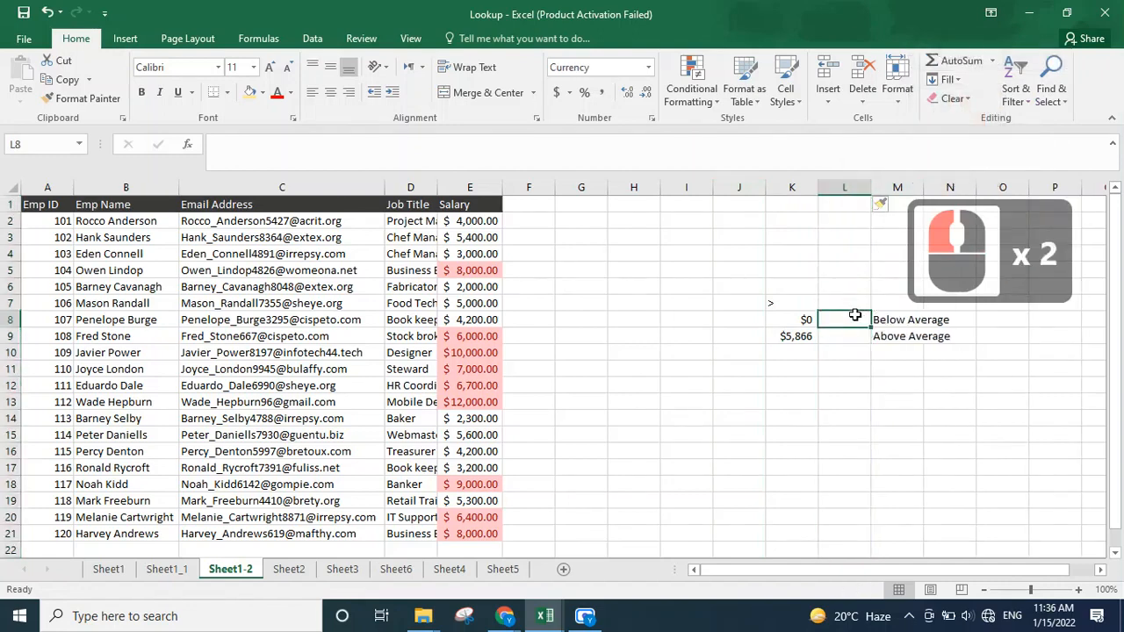
pyautogui.write('0-')
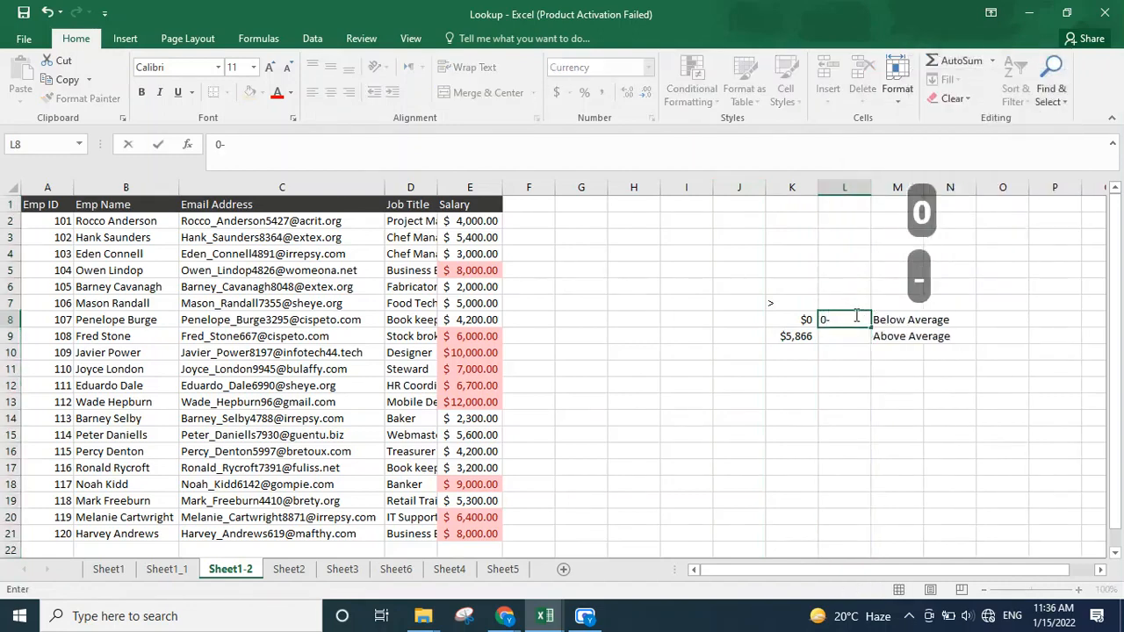
pyautogui.write('57')
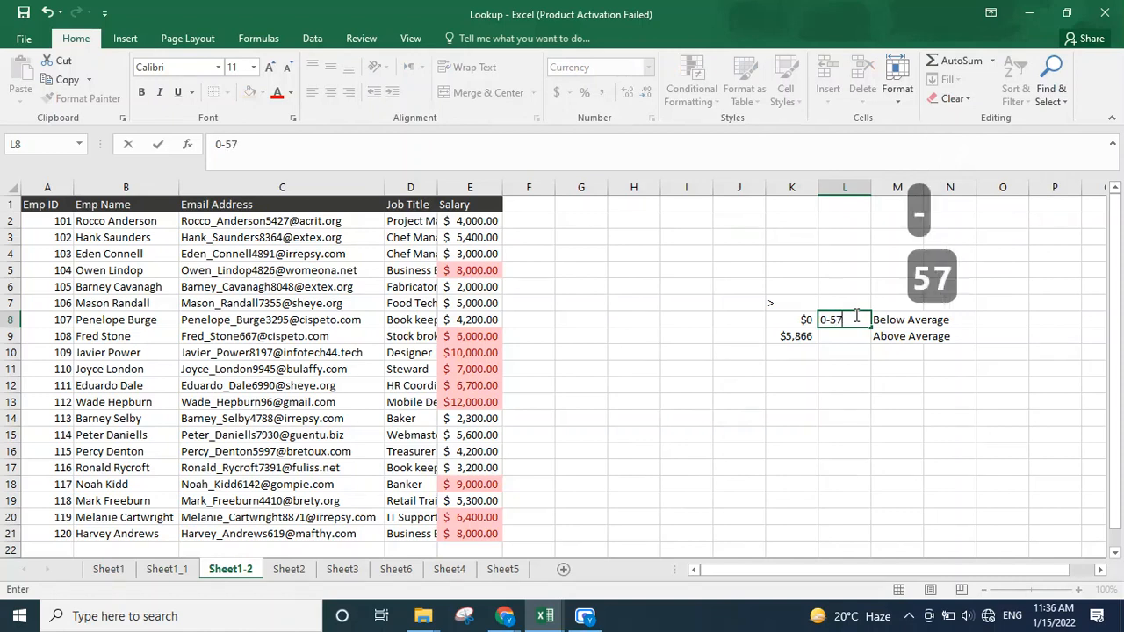
pyautogui.press('BackSpace')
pyautogui.write('865')
pyautogui.press('Return')
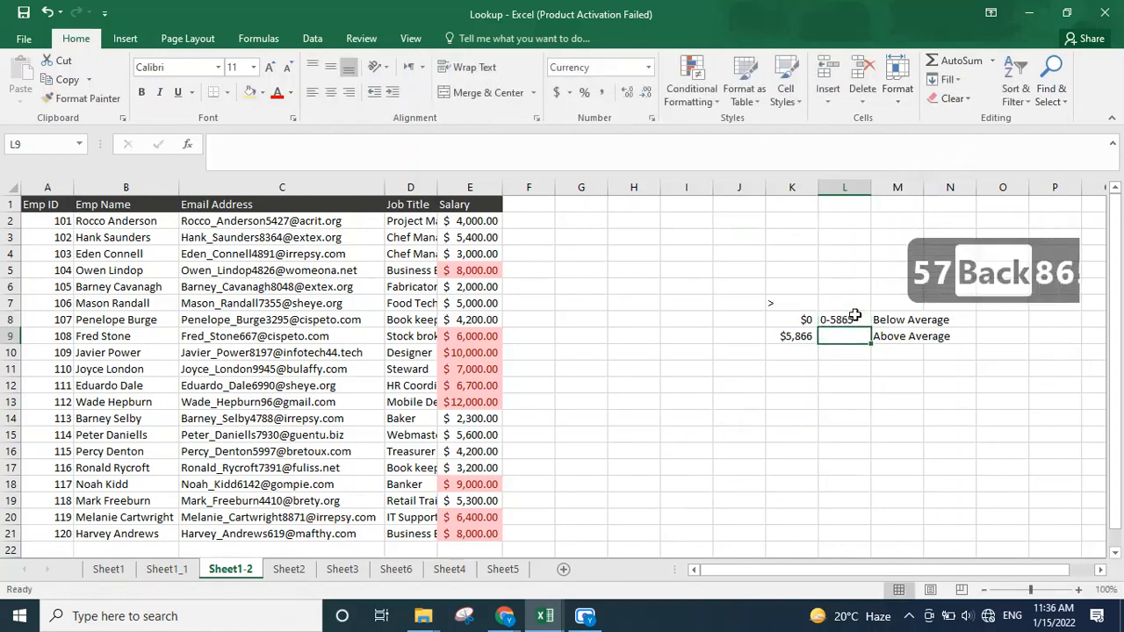
# Step: Enter the salary range label 6866-10000 in cell L9
pyautogui.write('6')
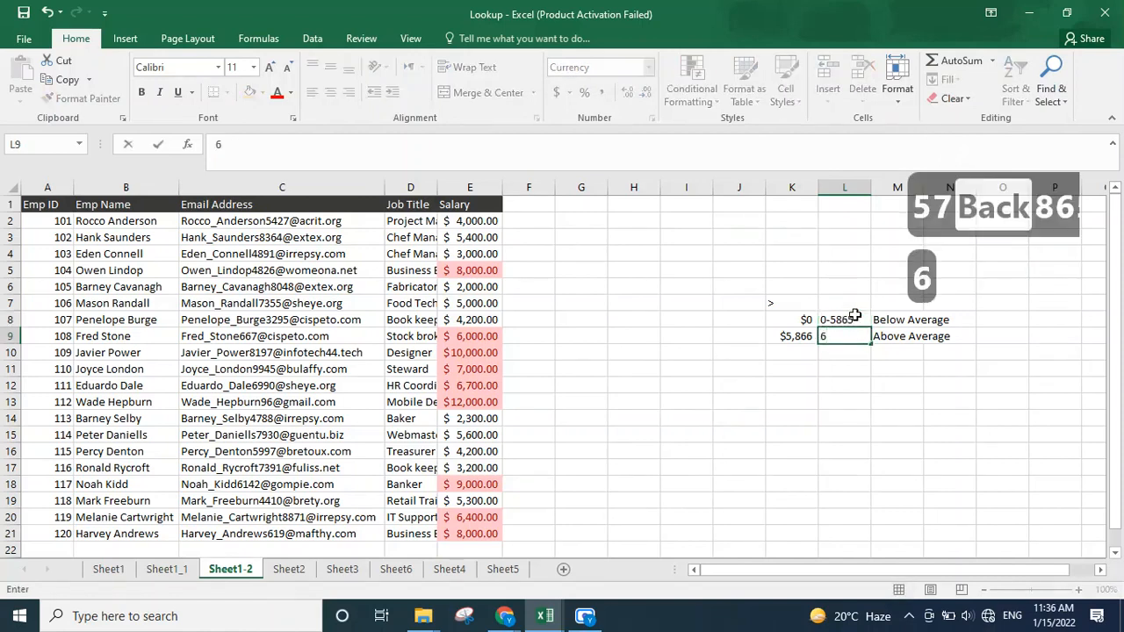
pyautogui.write('866-')
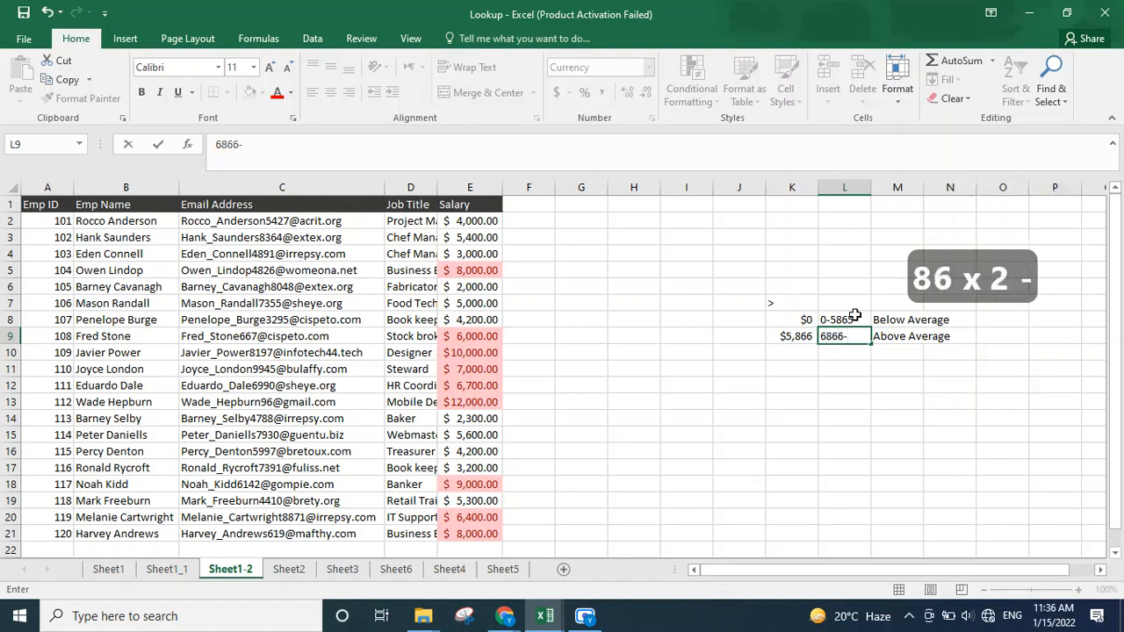
pyautogui.write('100')
pyautogui.write('00')
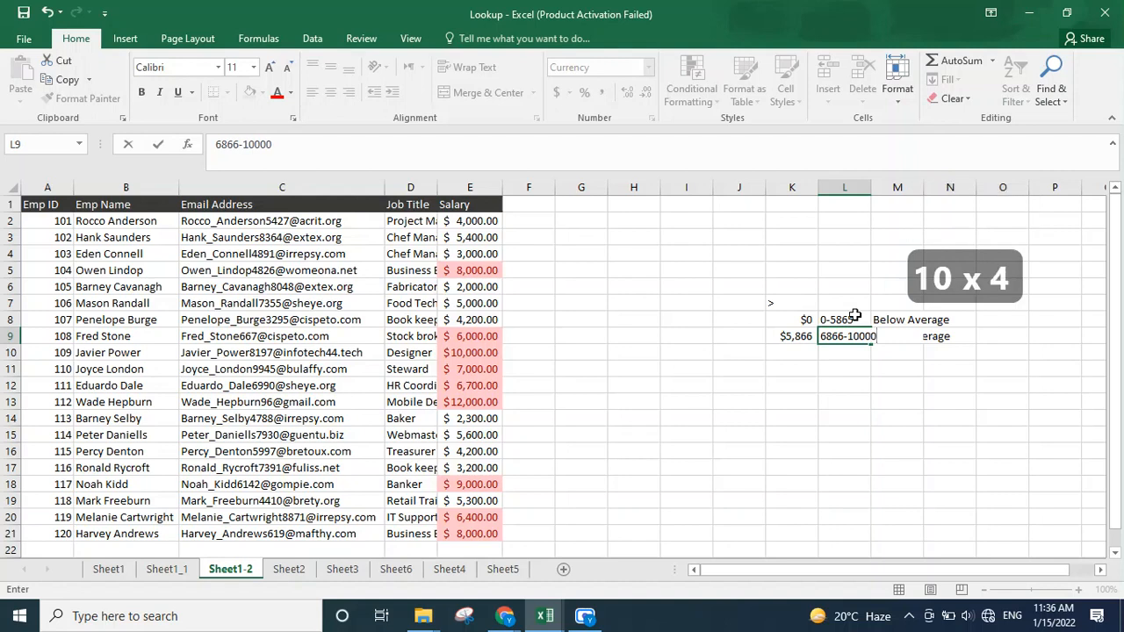
pyautogui.press('Return')
pyautogui.press('Up')
pyautogui.press('Up')
pyautogui.press('Left')
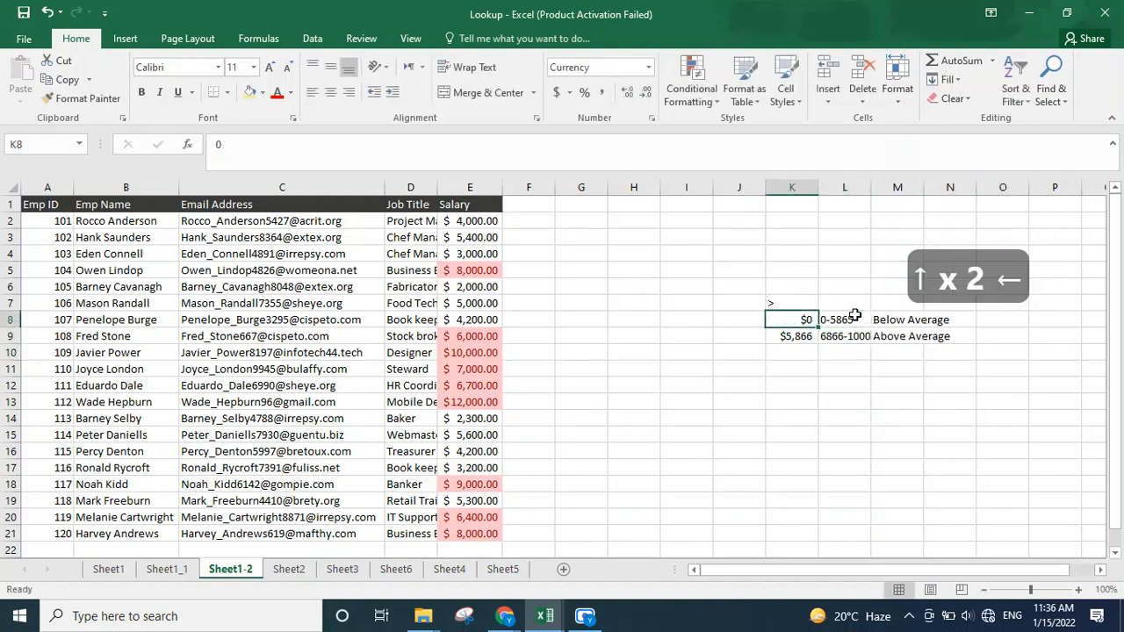
# Step: Start a VLOOKUP formula in F2 using salary cell E2 as the lookup value
pyautogui.click(525, 224)
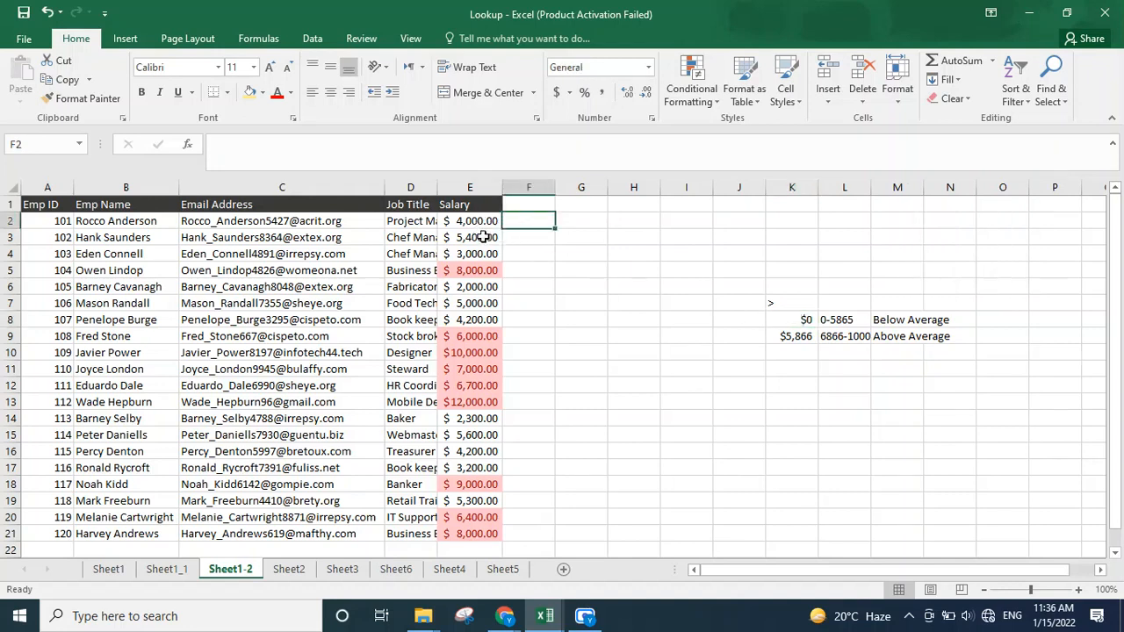
pyautogui.write('=')
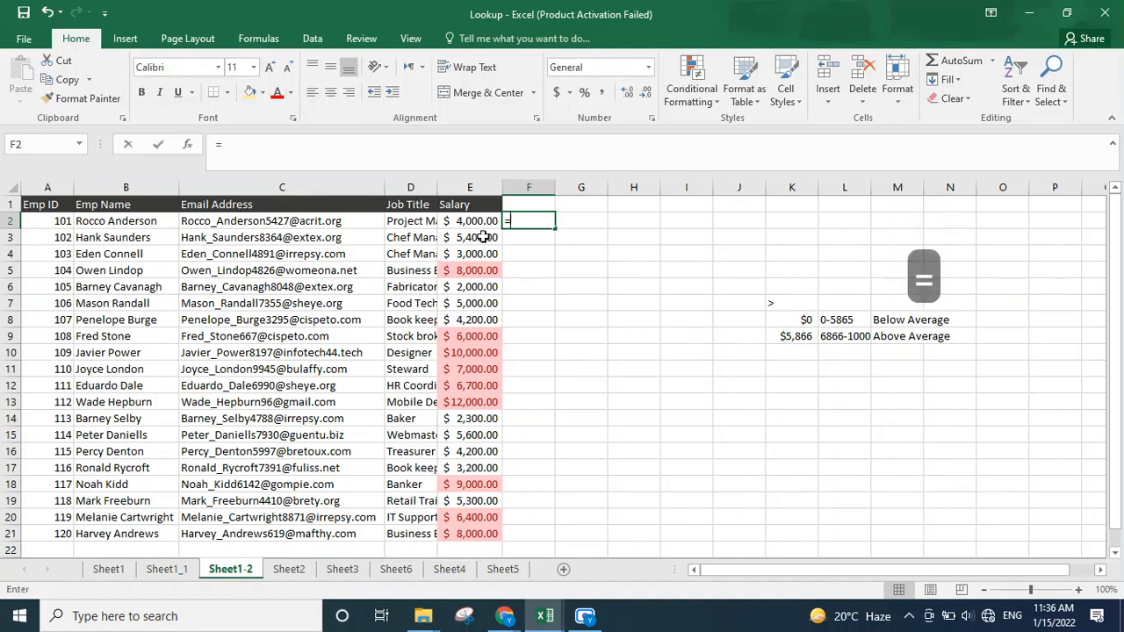
pyautogui.write('Vlook')
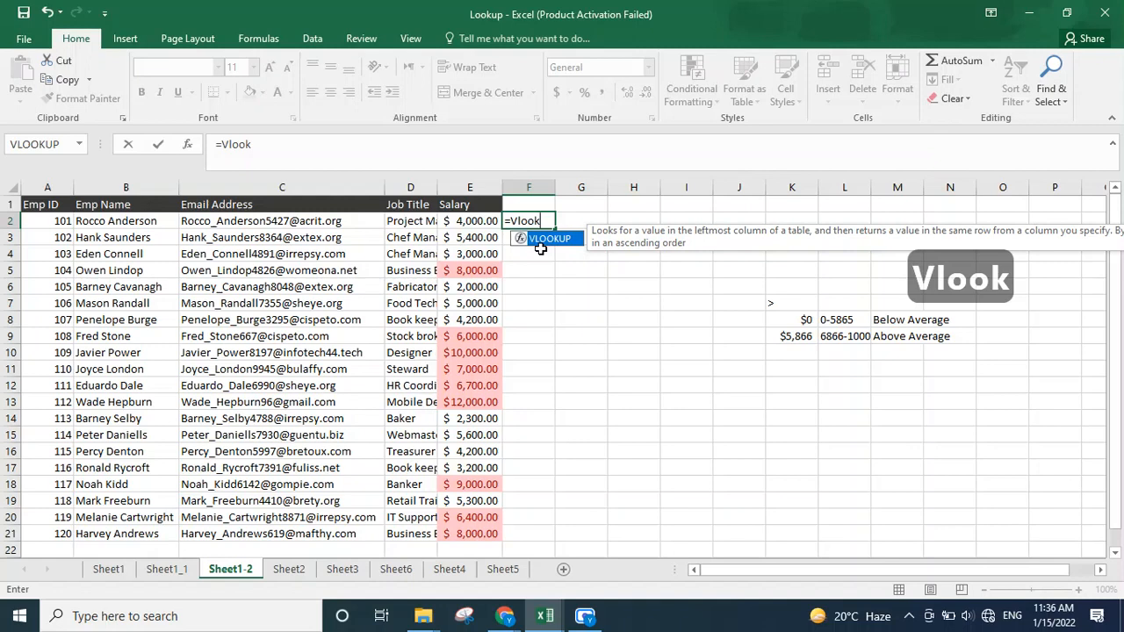
pyautogui.press('Tab')
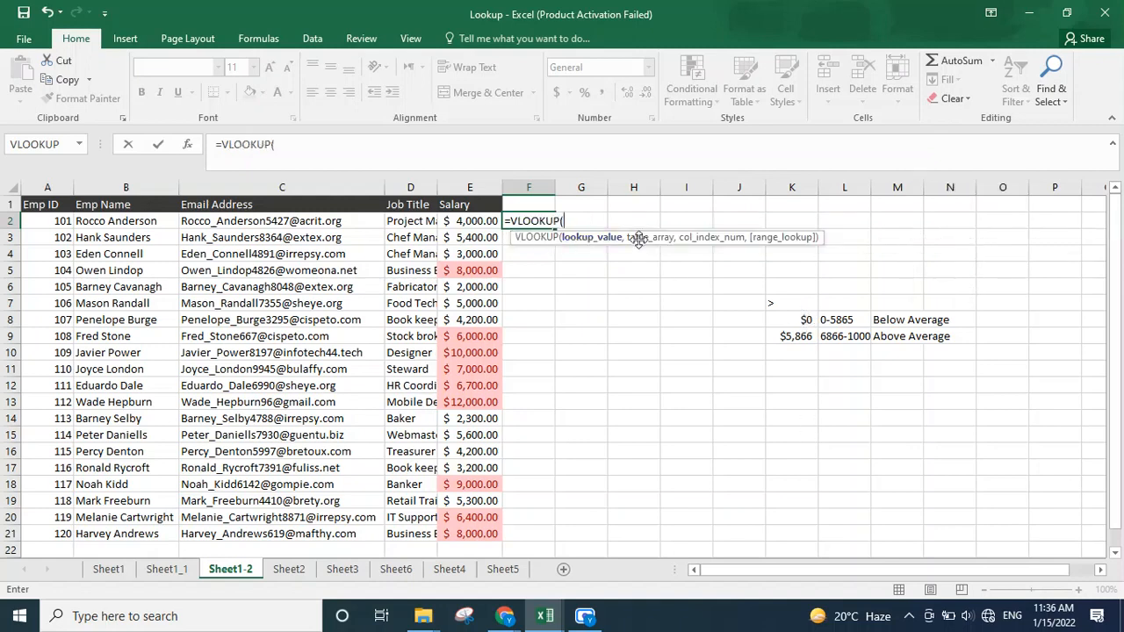
pyautogui.click(489, 221)
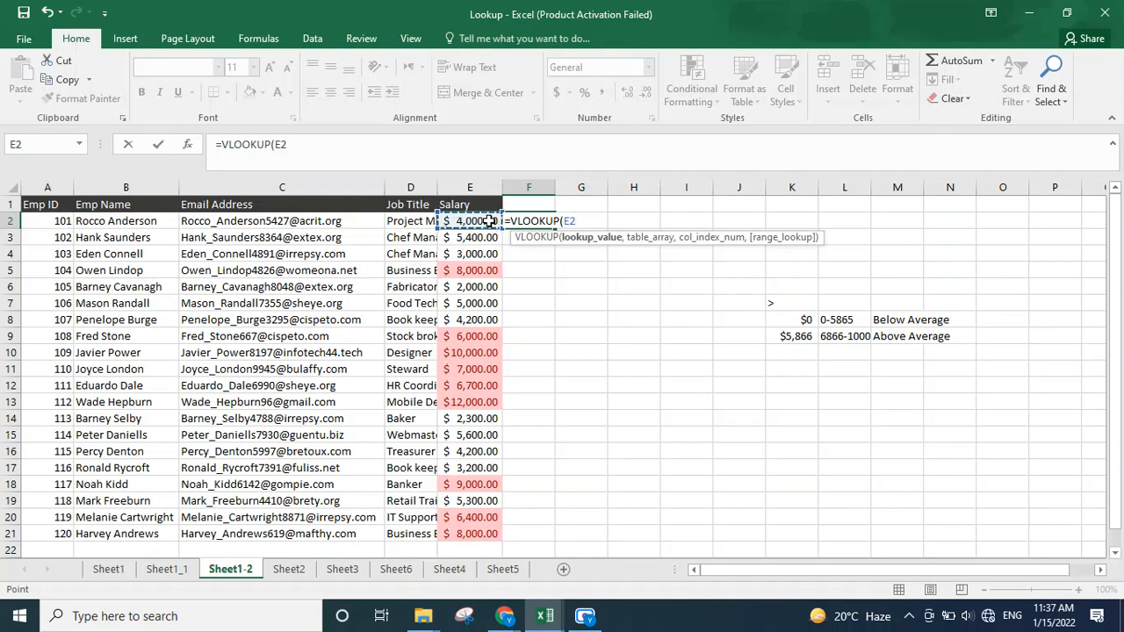
pyautogui.write(',')
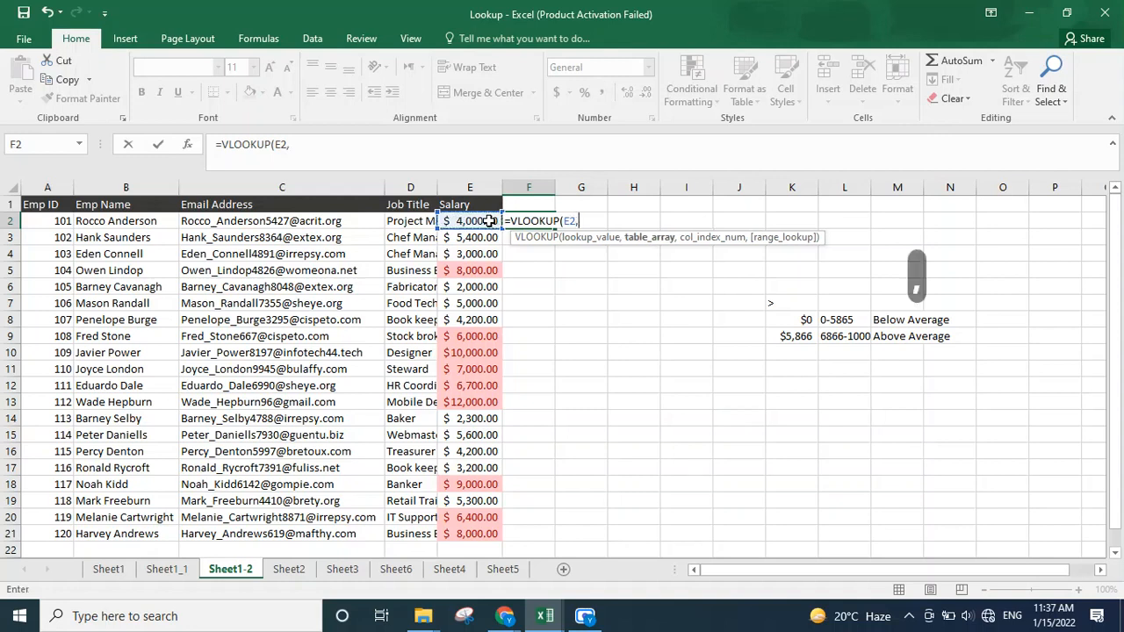
# Step: Complete the formula with table K8:M9, column index 3 and approximate match 1, giving =VLOOKUP(E2,K8:M9,3,1)
pyautogui.moveTo(807, 321); pyautogui.dragTo(913, 336)
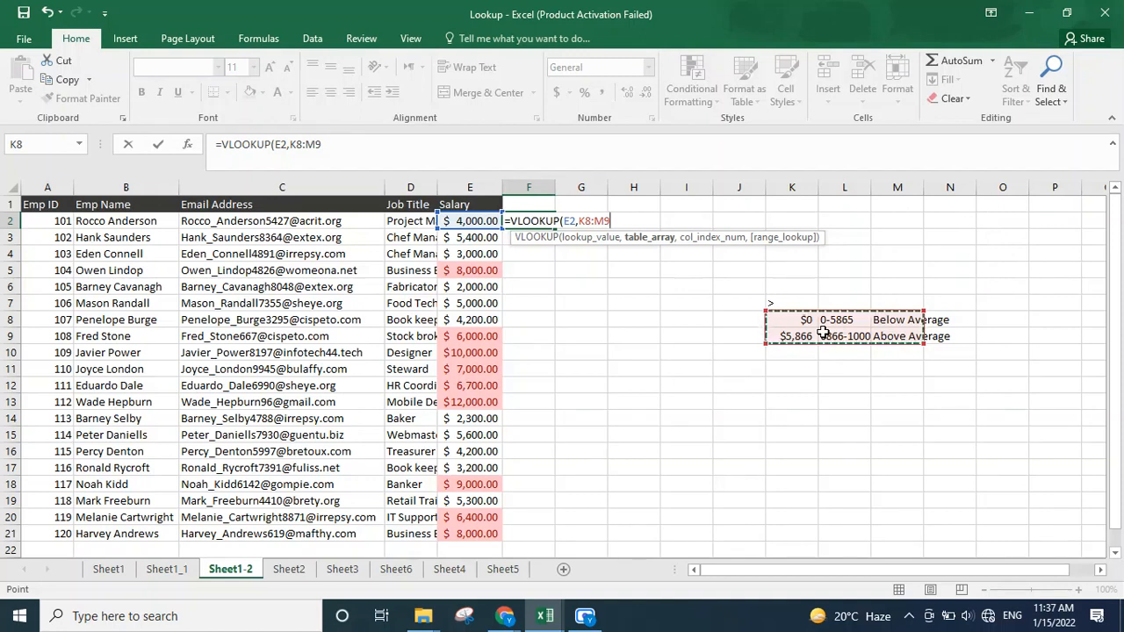
pyautogui.write(',')
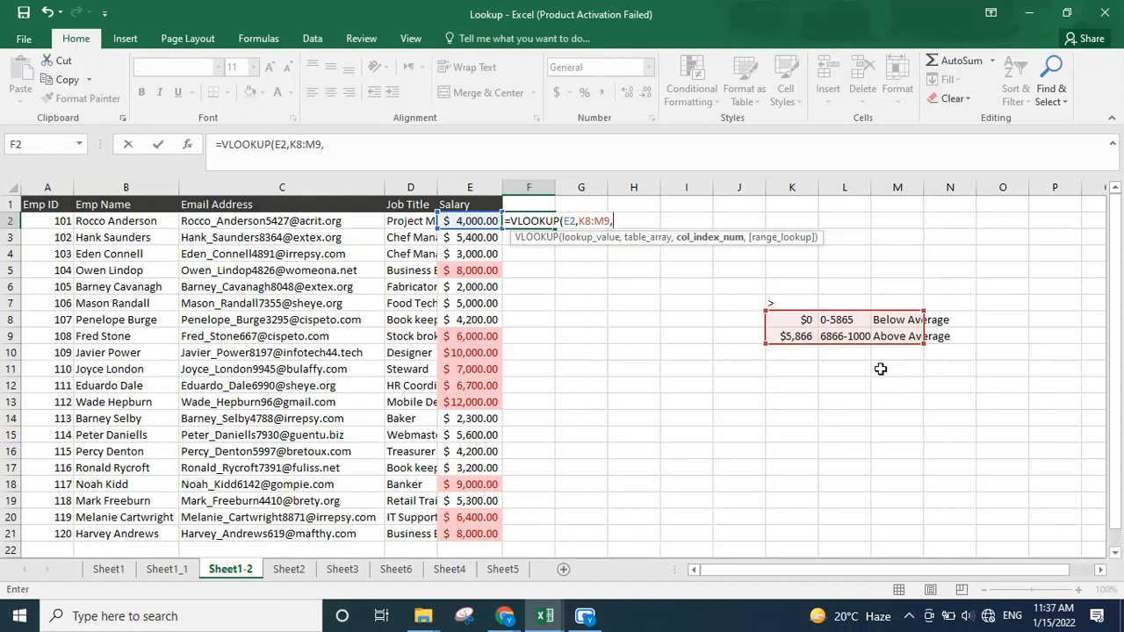
pyautogui.write('3')
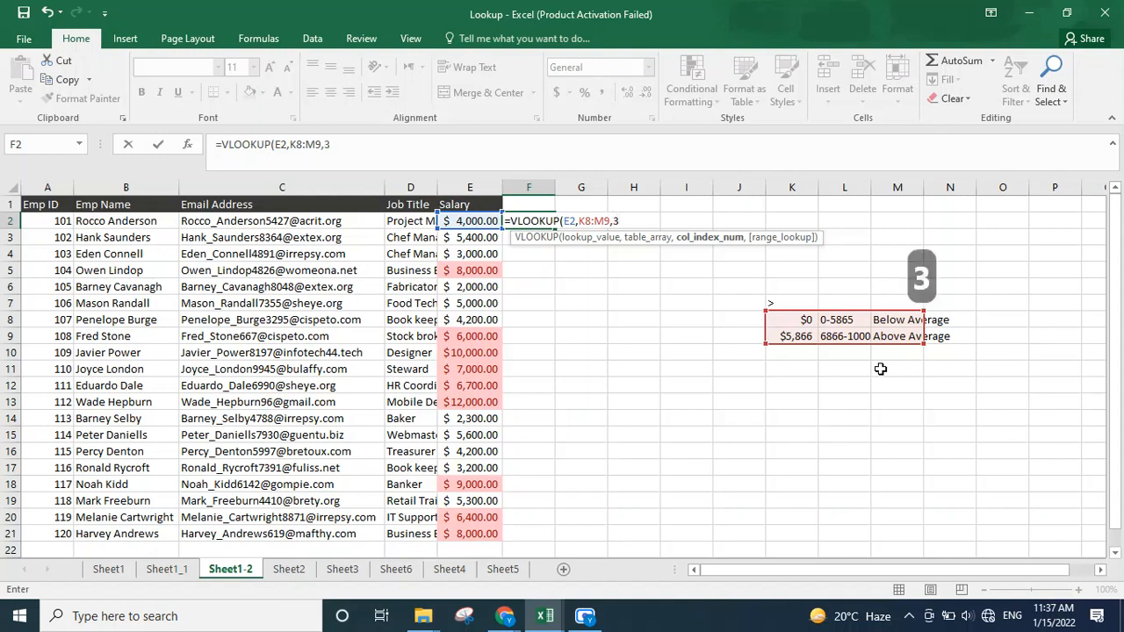
pyautogui.write(',')
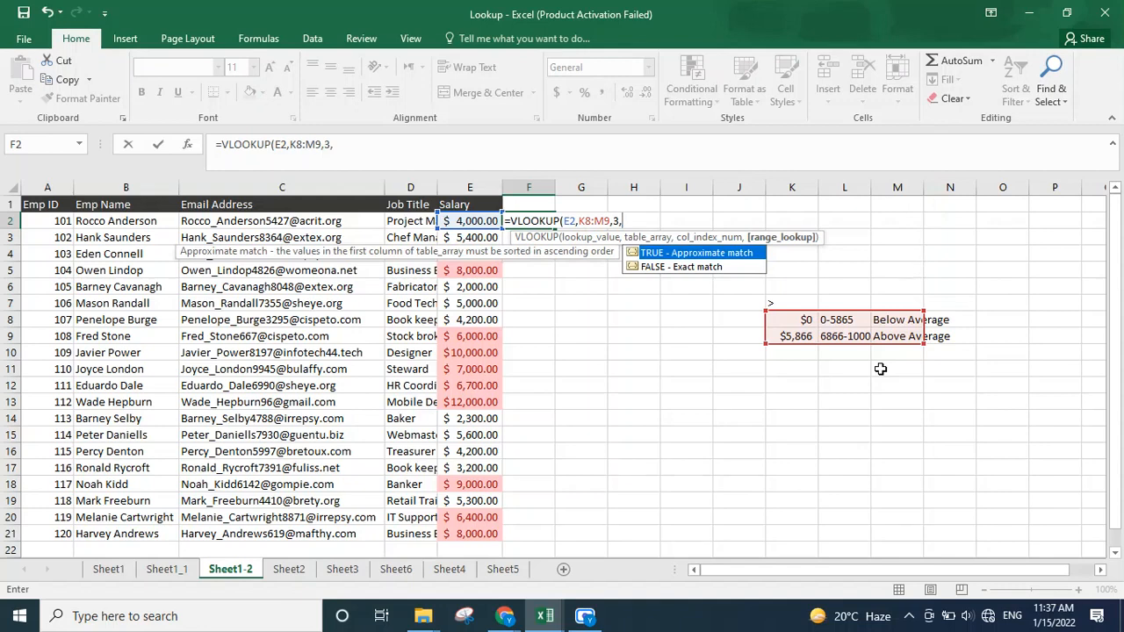
pyautogui.write('1')
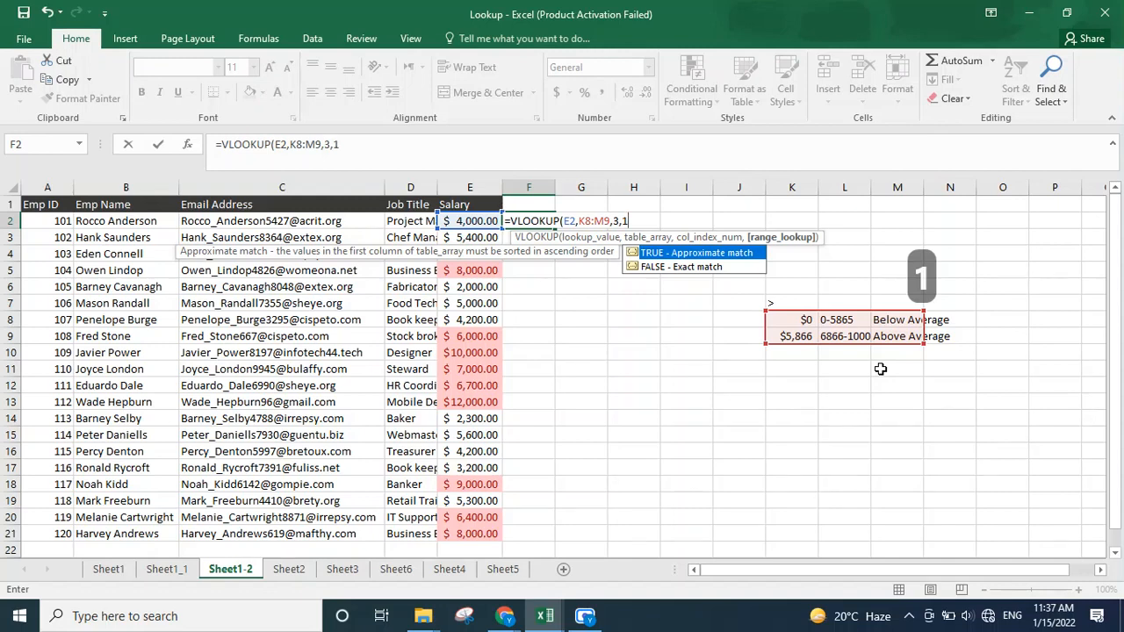
pyautogui.press('shift')
pyautogui.write(')')
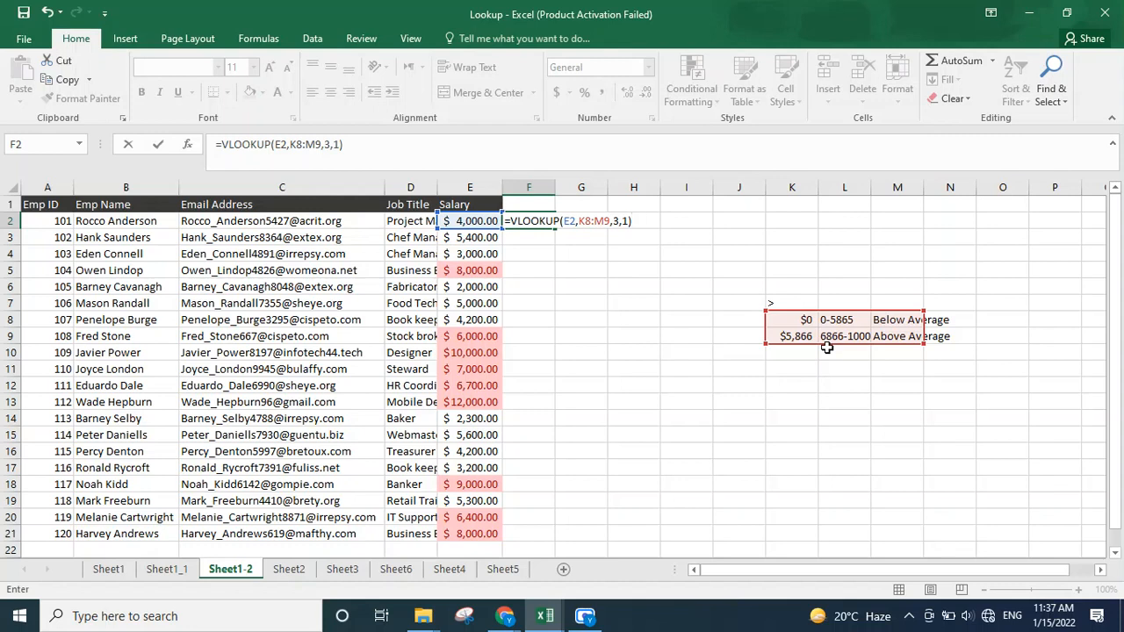
pyautogui.press('Return')
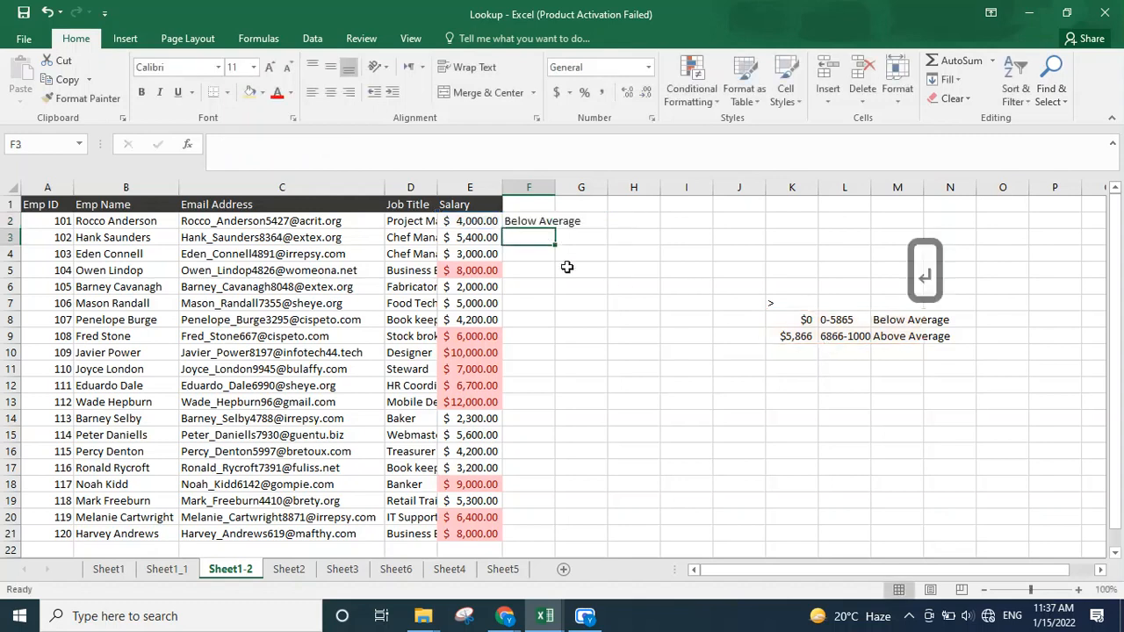
# Step: Fill the F2 formula down to F6
pyautogui.click(536, 220)
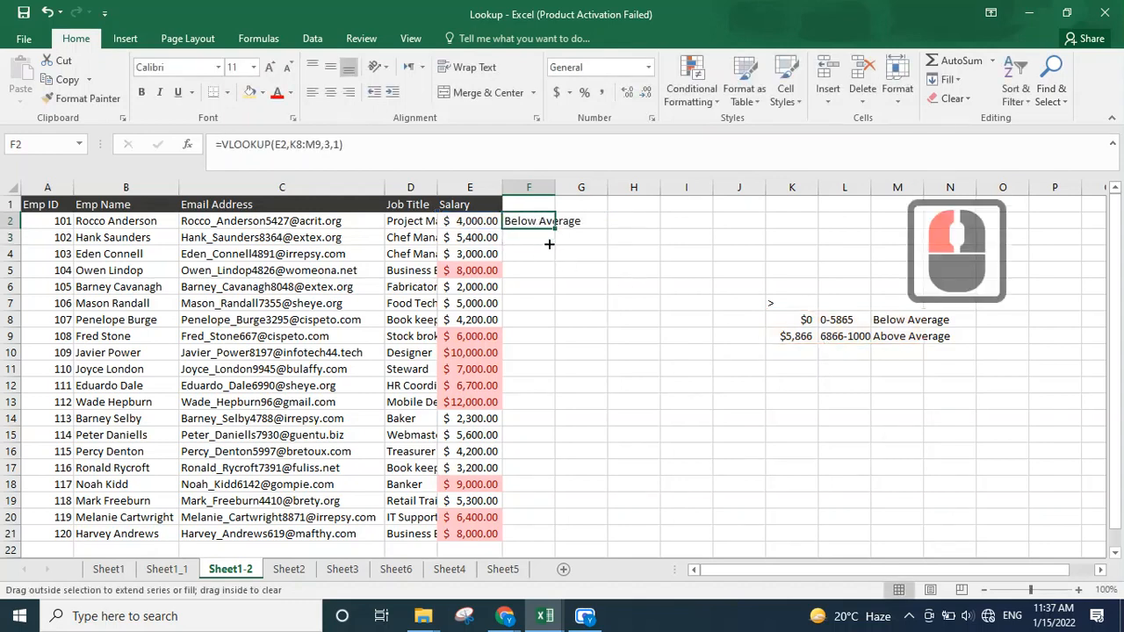
pyautogui.moveTo(549, 244); pyautogui.dragTo(543, 287)
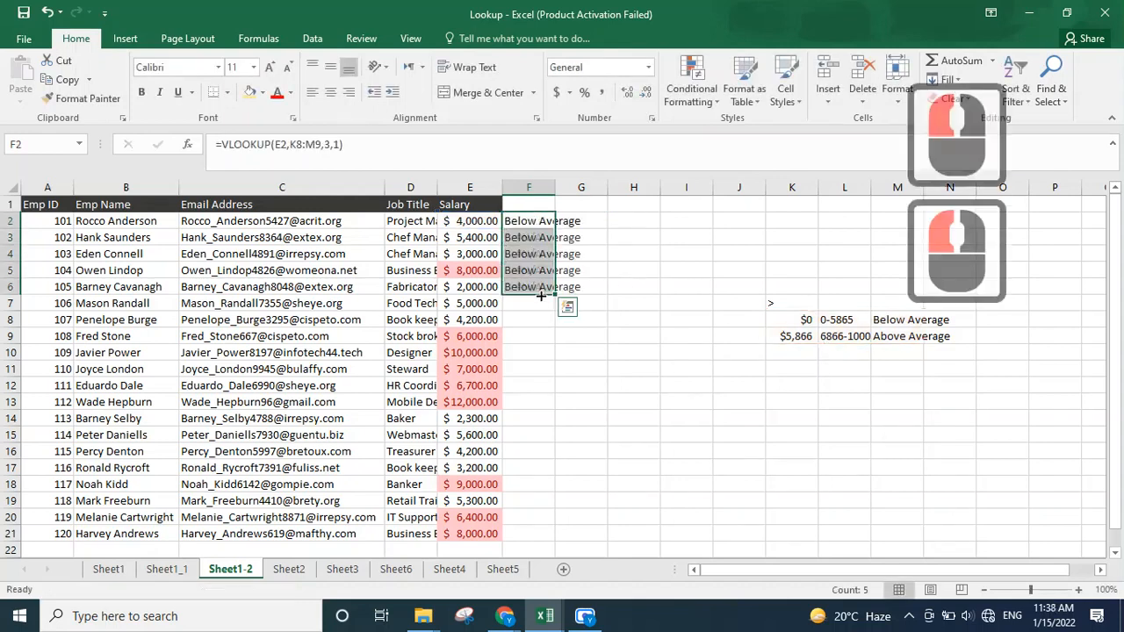
# Step: Edit the F2 formula to lock the lookup table as an absolute range, giving =VLOOKUP(E2,$K$8:$M$9,3,1)
pyautogui.click(537, 239)
pyautogui.click(542, 222)
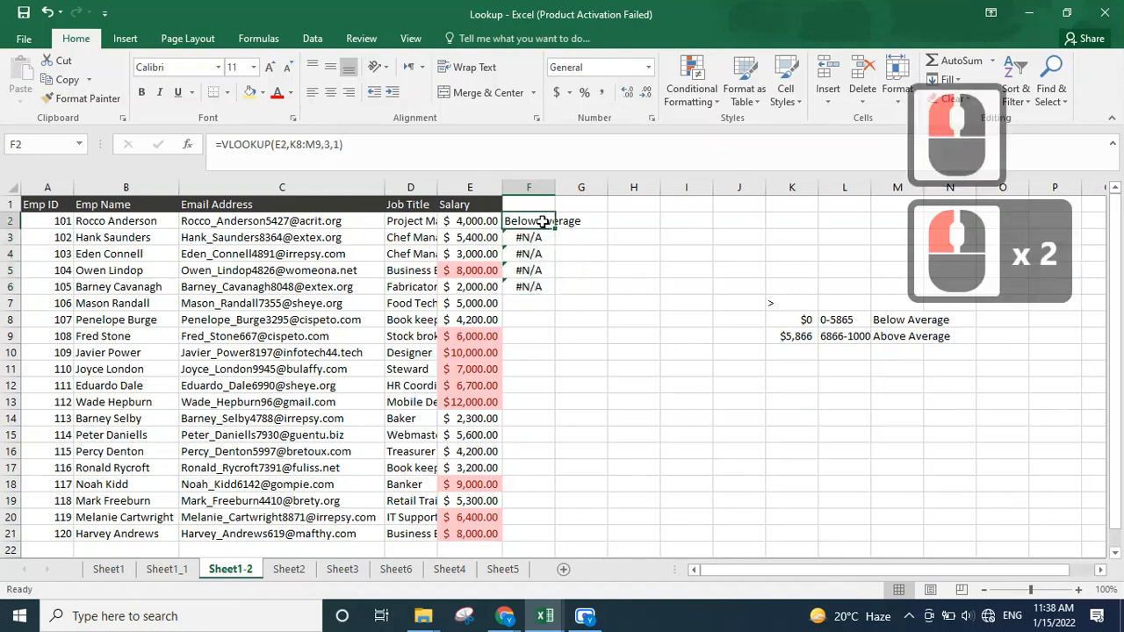
pyautogui.click(305, 145)
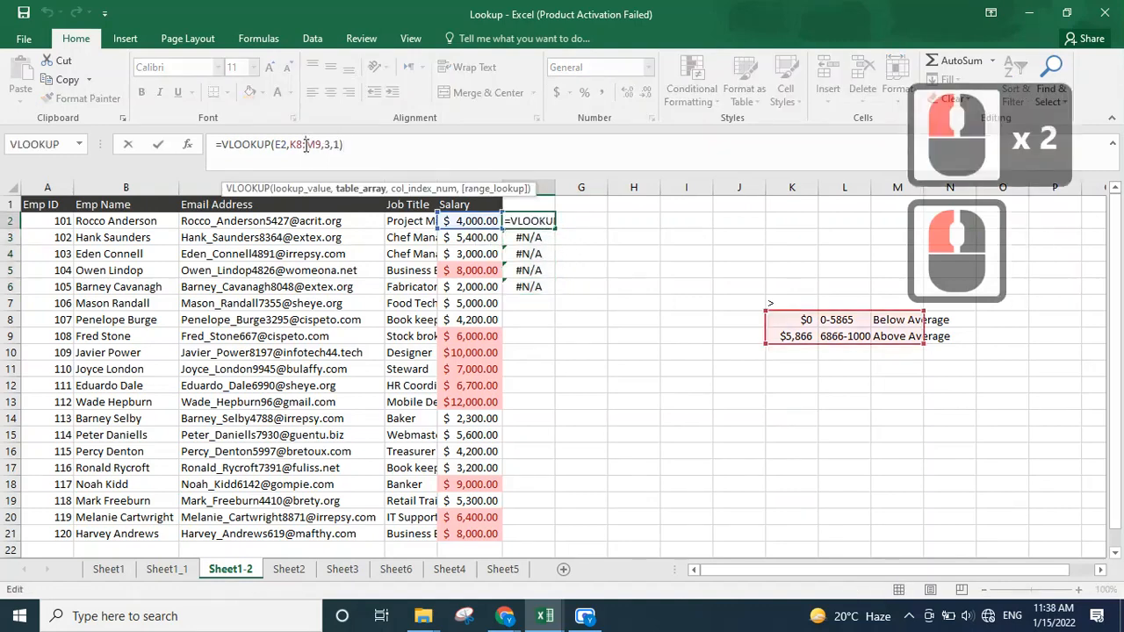
pyautogui.press('F4')
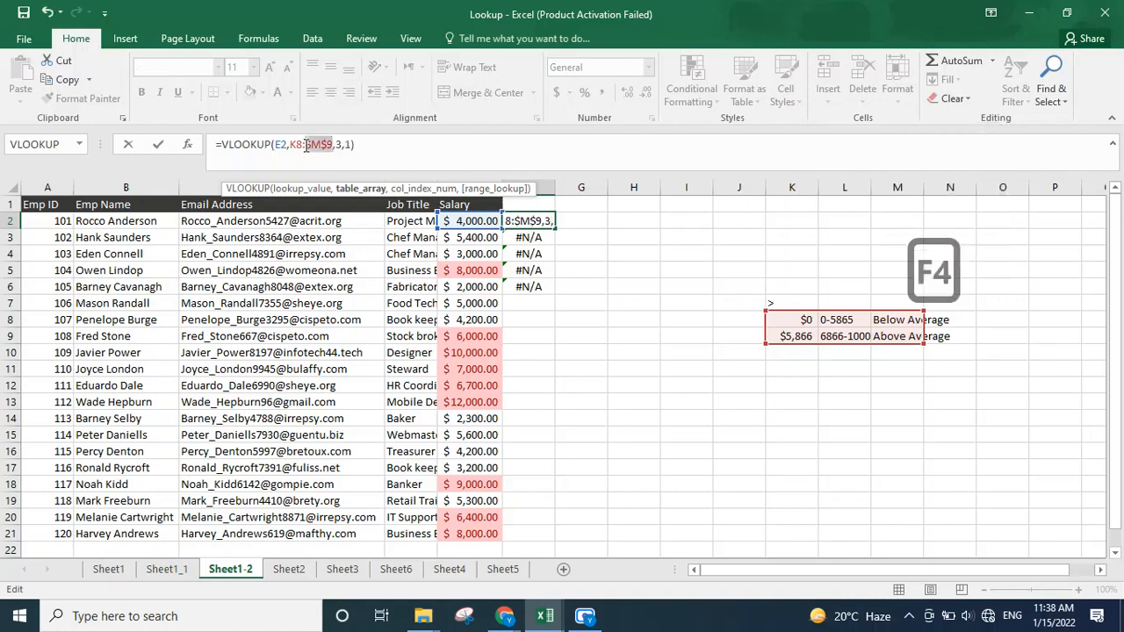
pyautogui.press('Left')
pyautogui.press('Left')
pyautogui.press('Left')
pyautogui.press('Left')
pyautogui.press('Left')
pyautogui.press('Left')
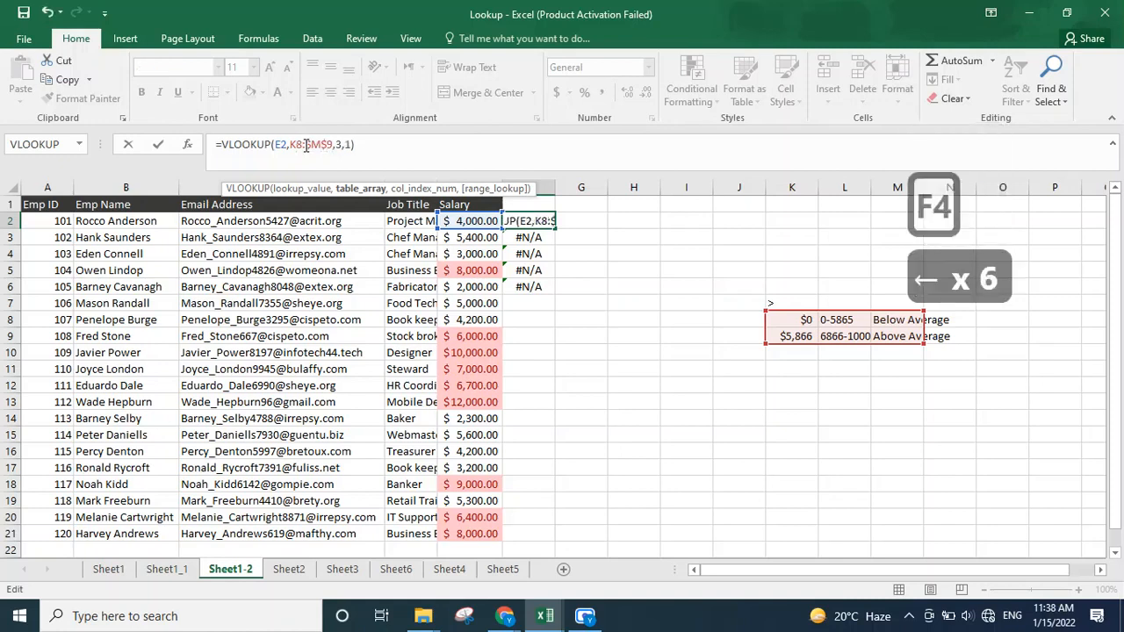
pyautogui.press('F4')
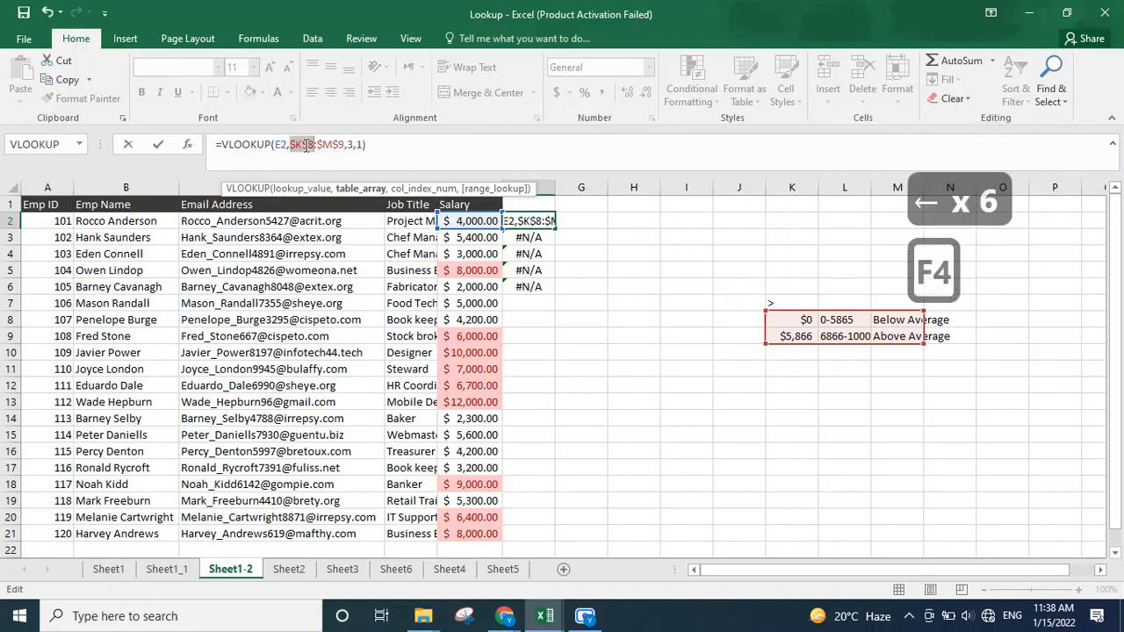
pyautogui.press('Return')
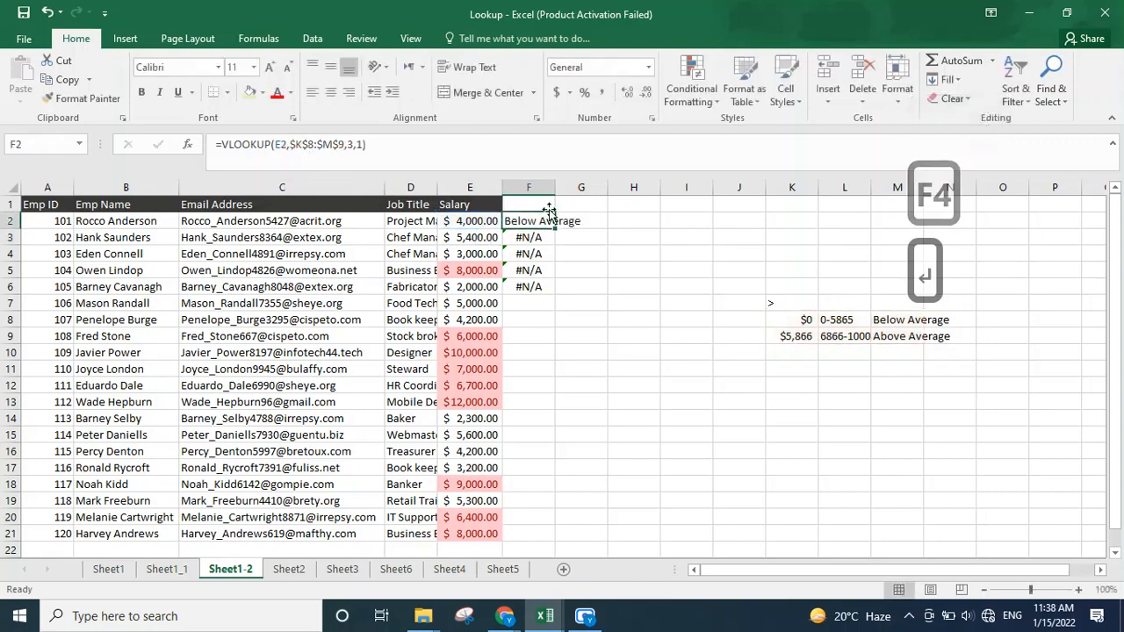
# Step: Fill the corrected F2 formula down through F7 and inspect the copied formula in F5
pyautogui.moveTo(556, 229); pyautogui.dragTo(558, 311)
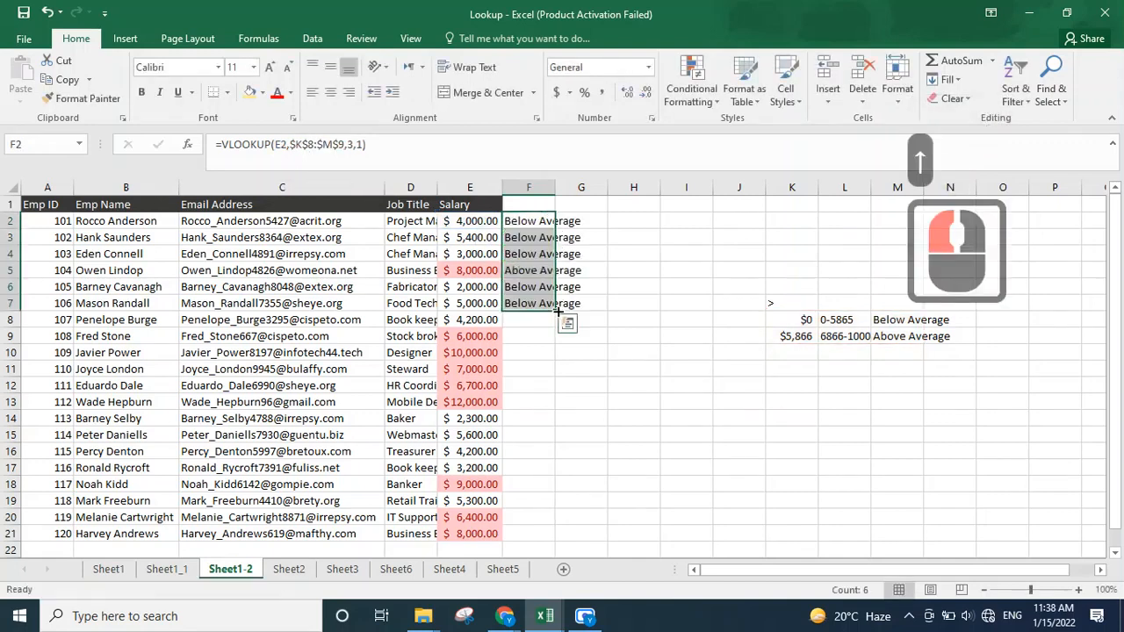
pyautogui.click(505, 274)
pyautogui.click(540, 273)
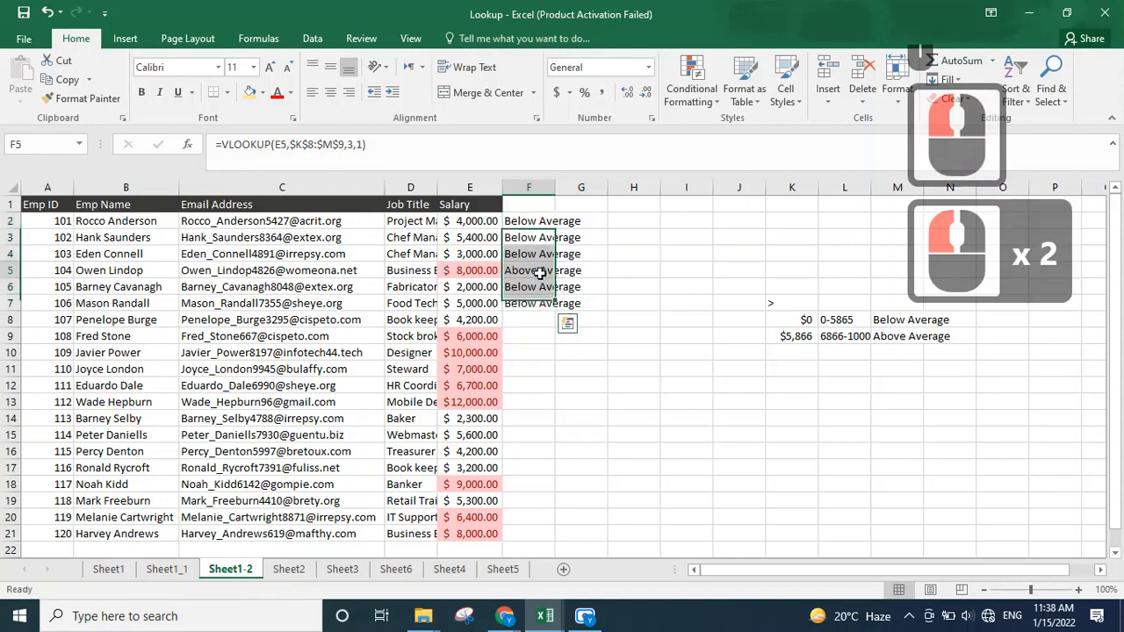
pyautogui.click(540, 274)
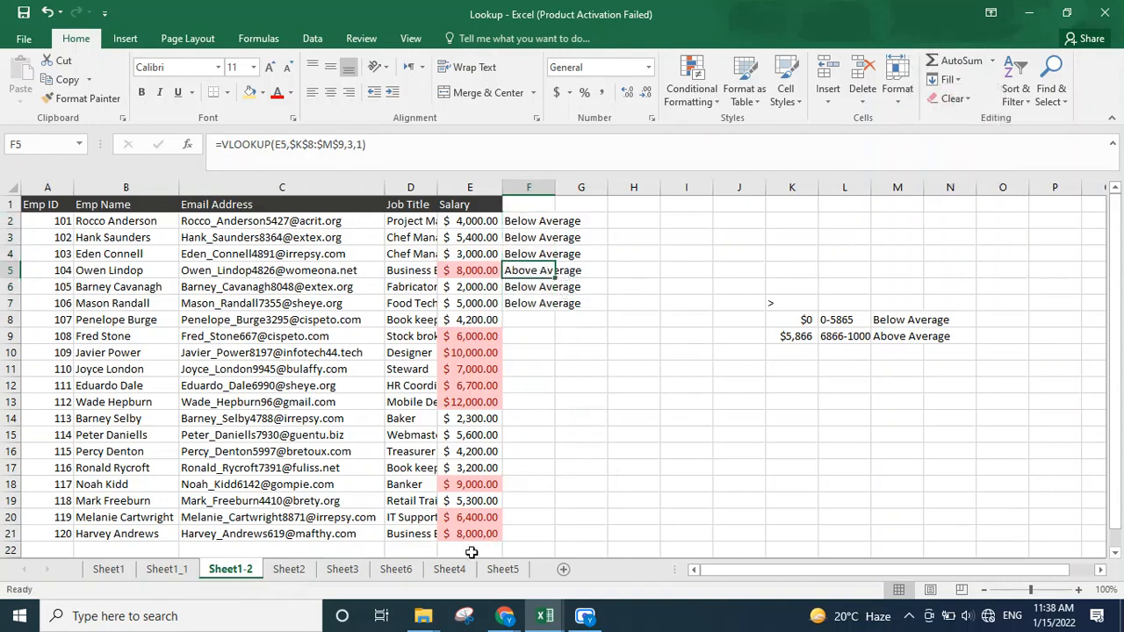
# Step: Switch back through the worksheets to Sheet1 to review the earlier lookup examples
pyautogui.click(179, 569)
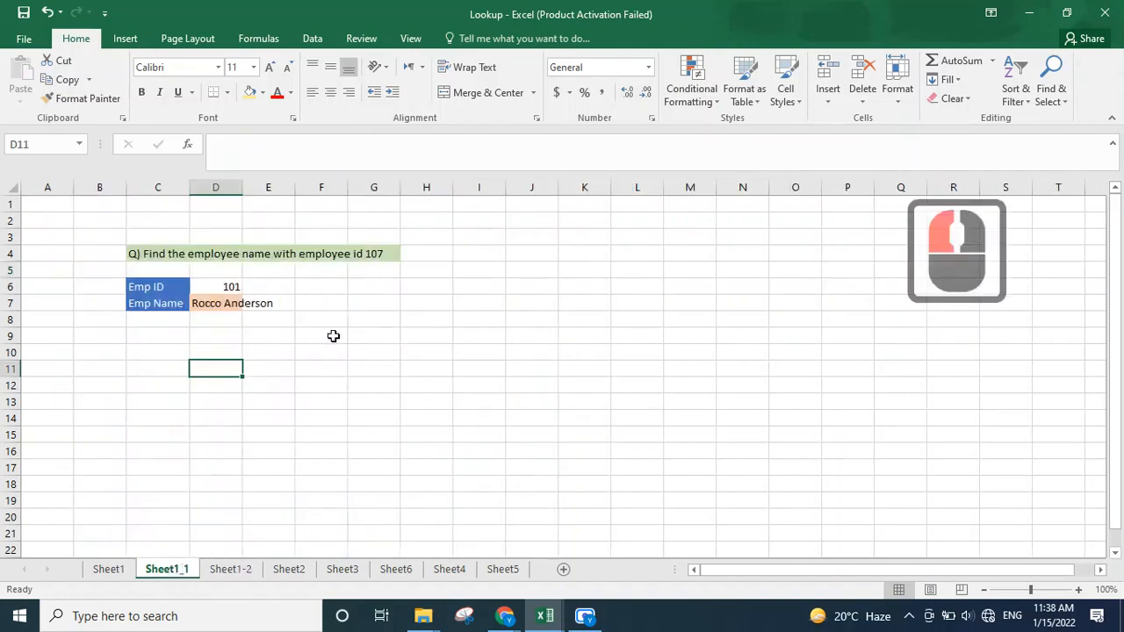
pyautogui.click(120, 569)
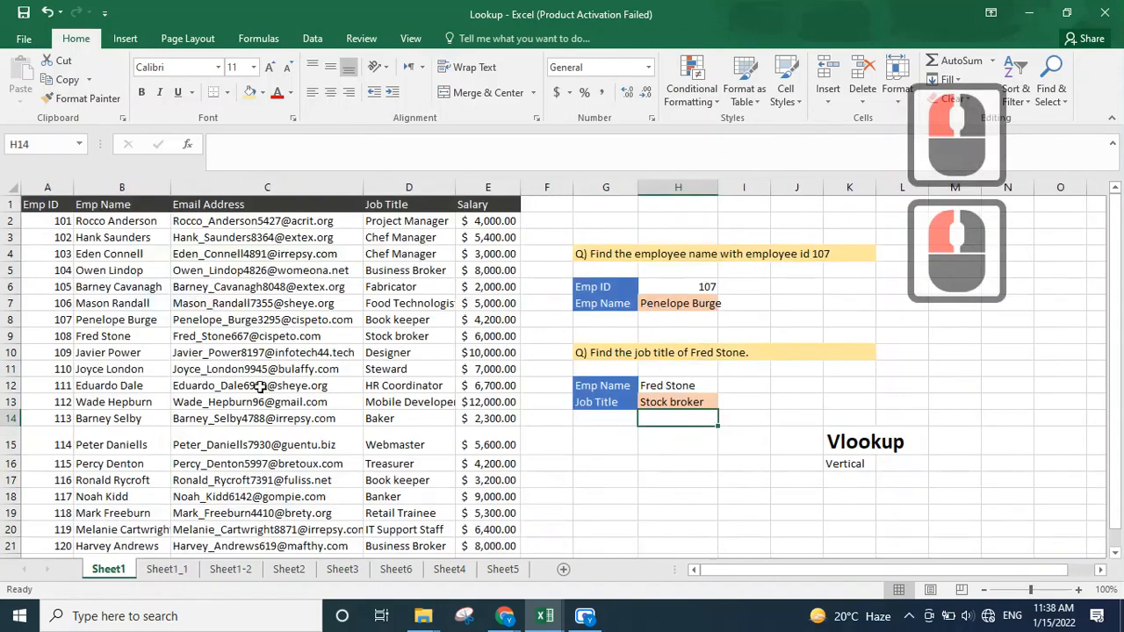